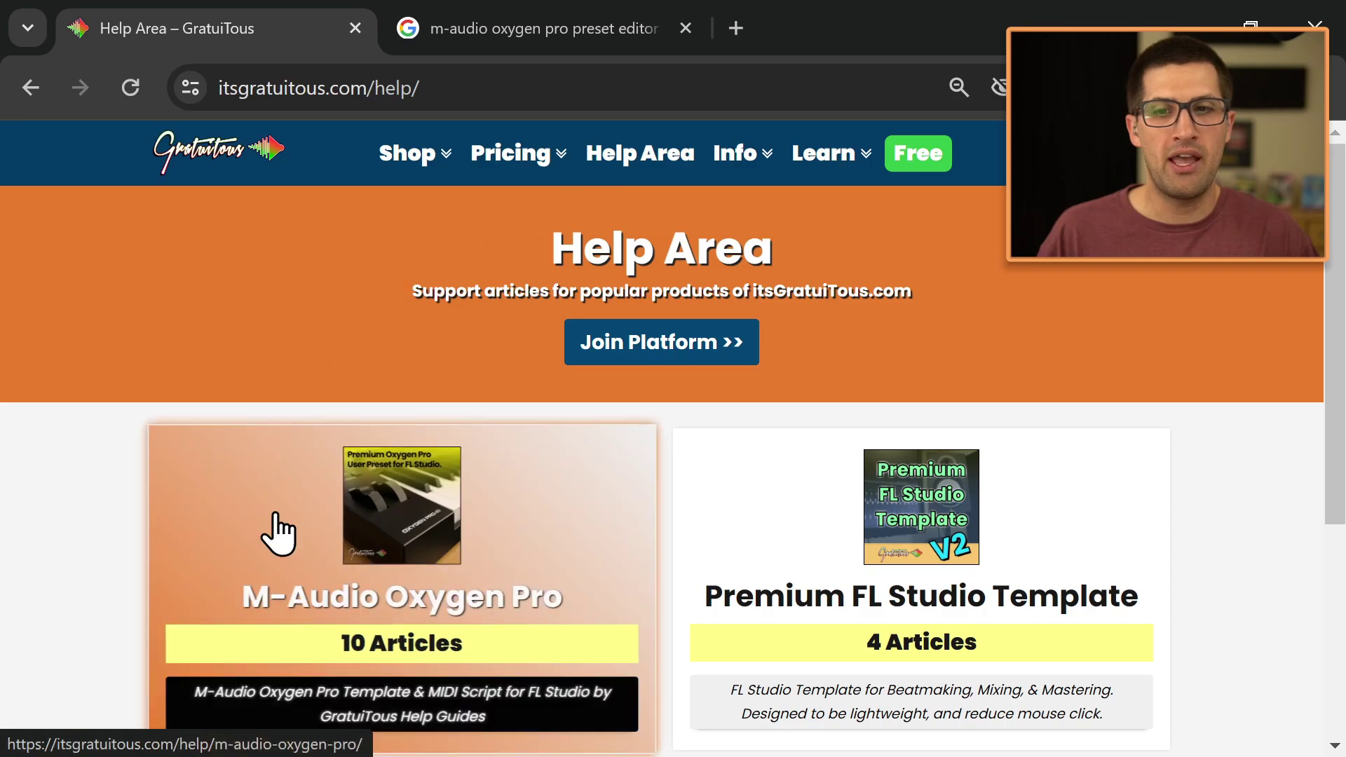
Step: Open the Download MIDI Script article in the M-Audio Oxygen Pro section of the Help Area and look it over
click(459, 591)
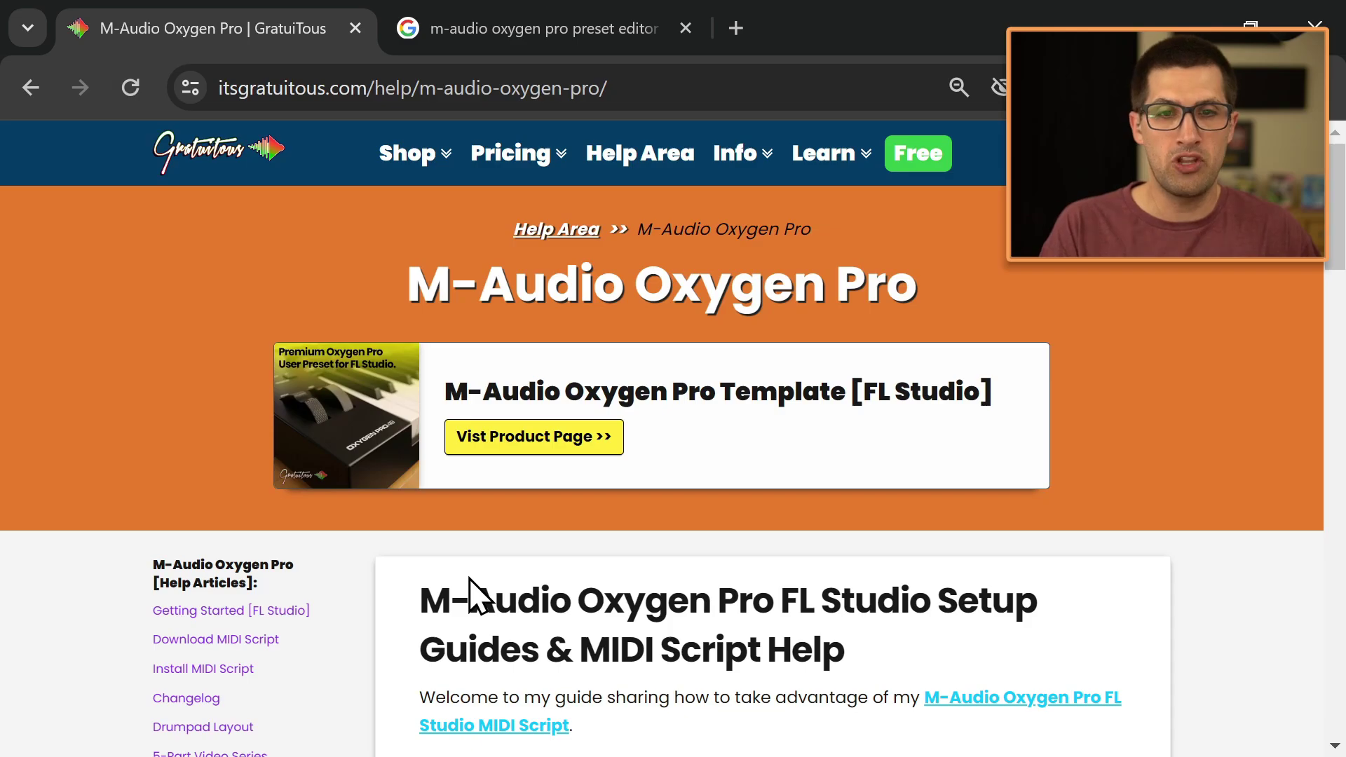
scroll(389, 639, down, 2)
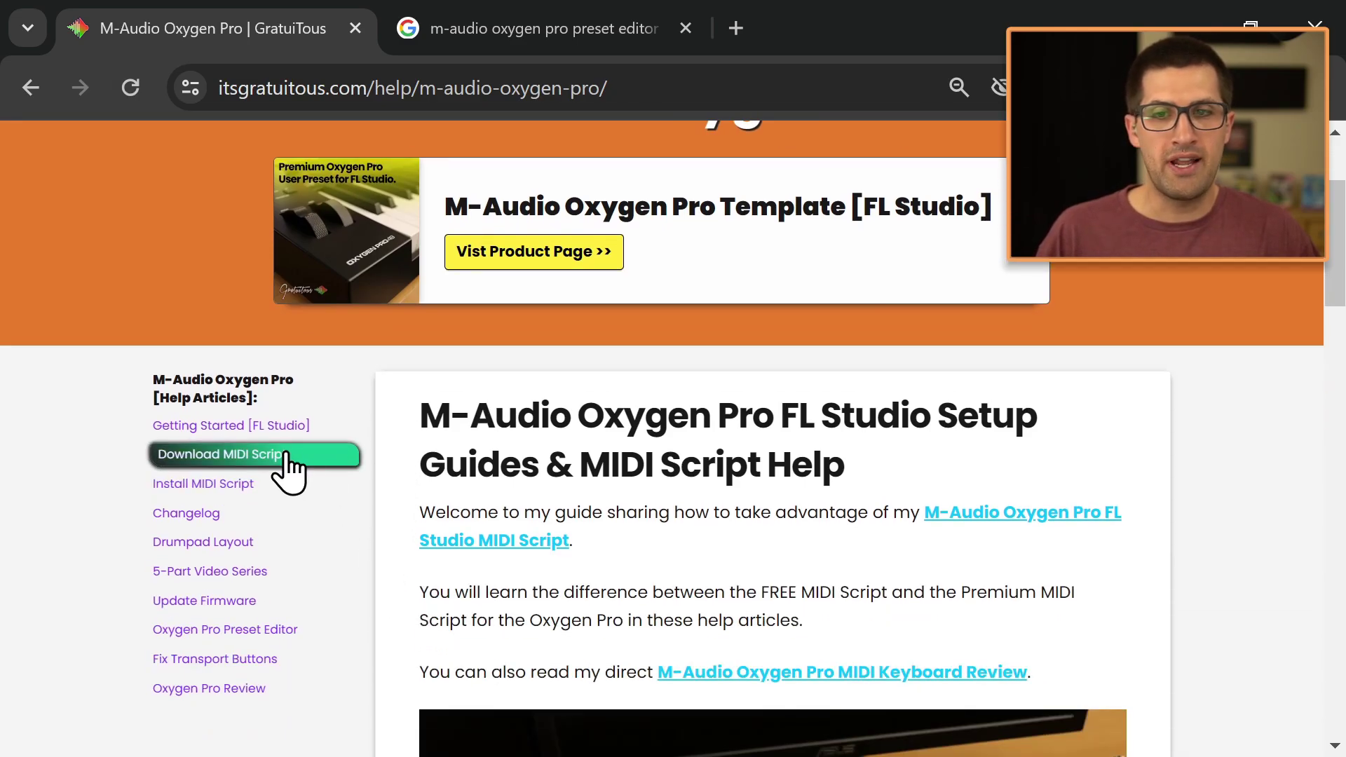
click(286, 470)
scroll(330, 476, down, 2)
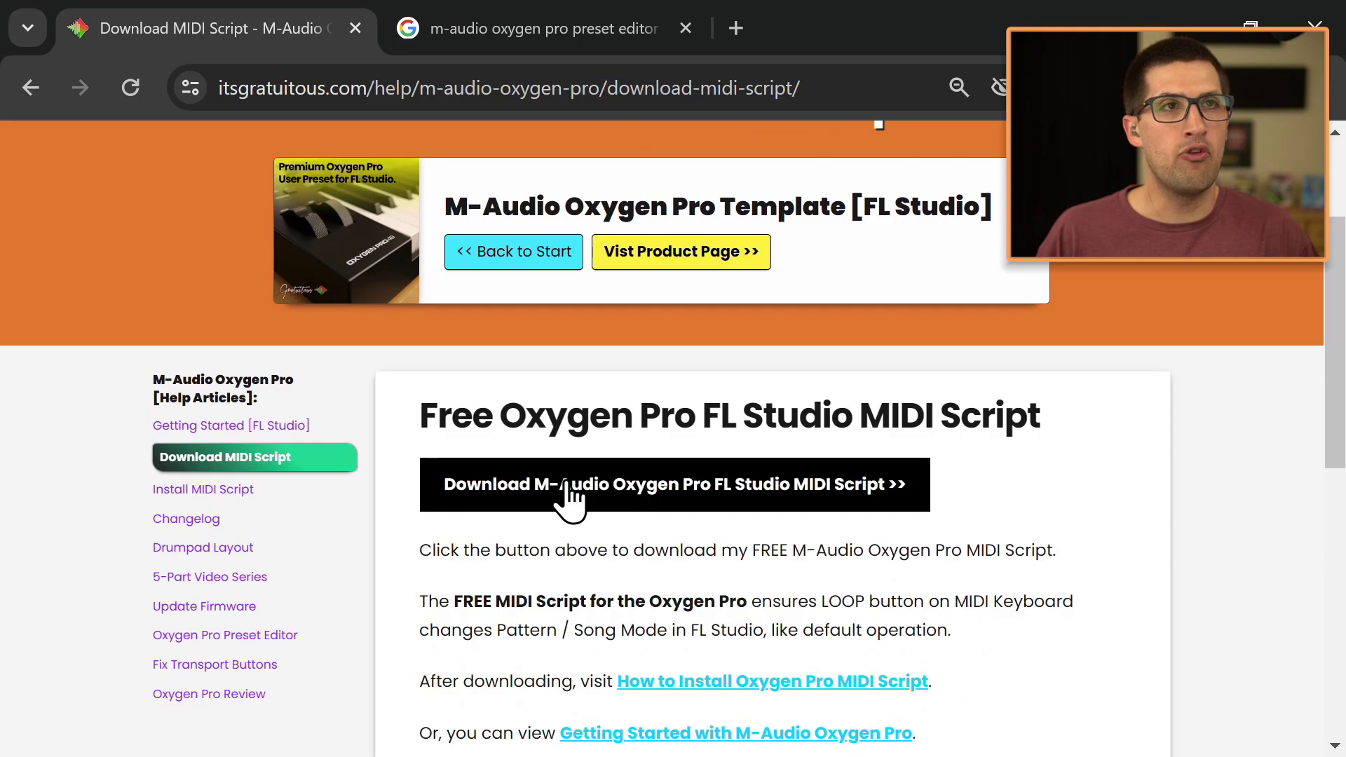
scroll(576, 480, up, 2)
drag(447, 390, 797, 390)
click(797, 390)
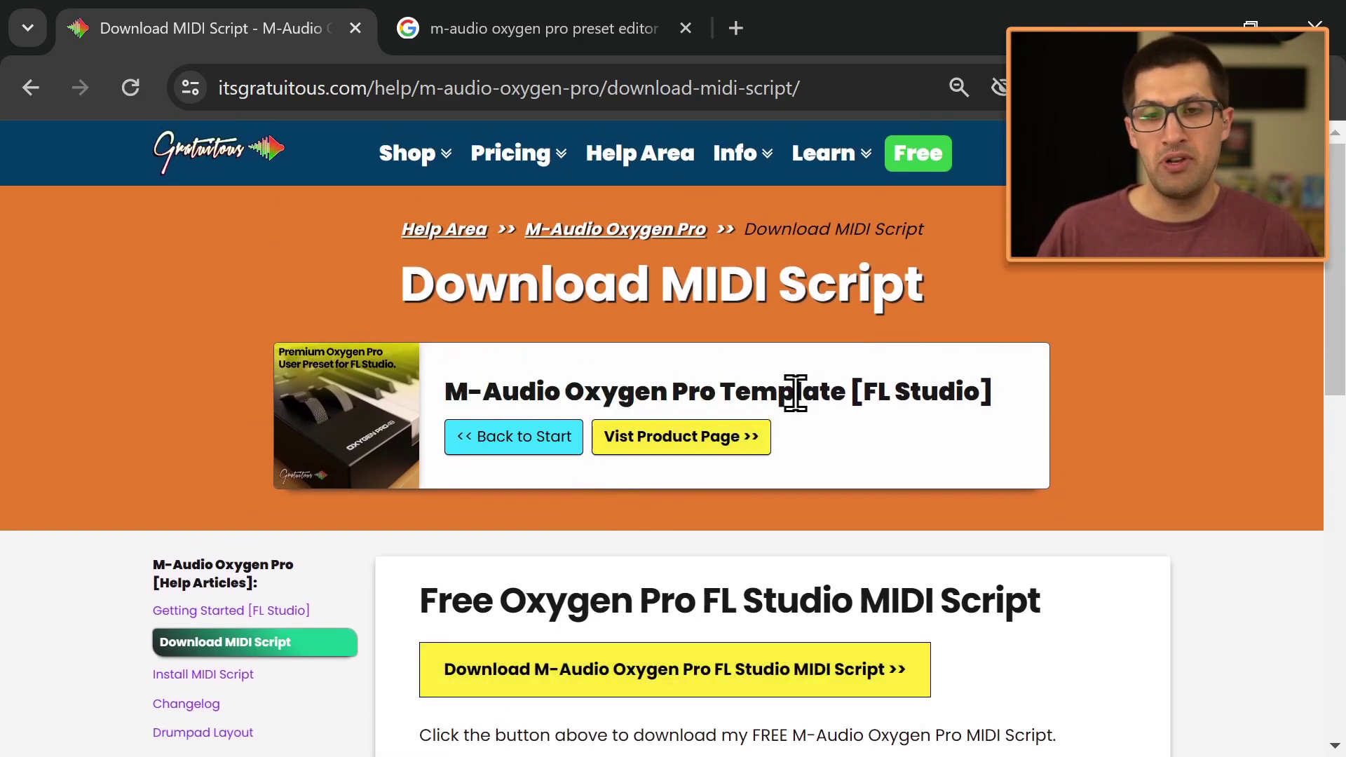
Step: View the product page of the M-Audio Oxygen Pro Template [FL Studio]
click(685, 446)
scroll(447, 286, down, 1)
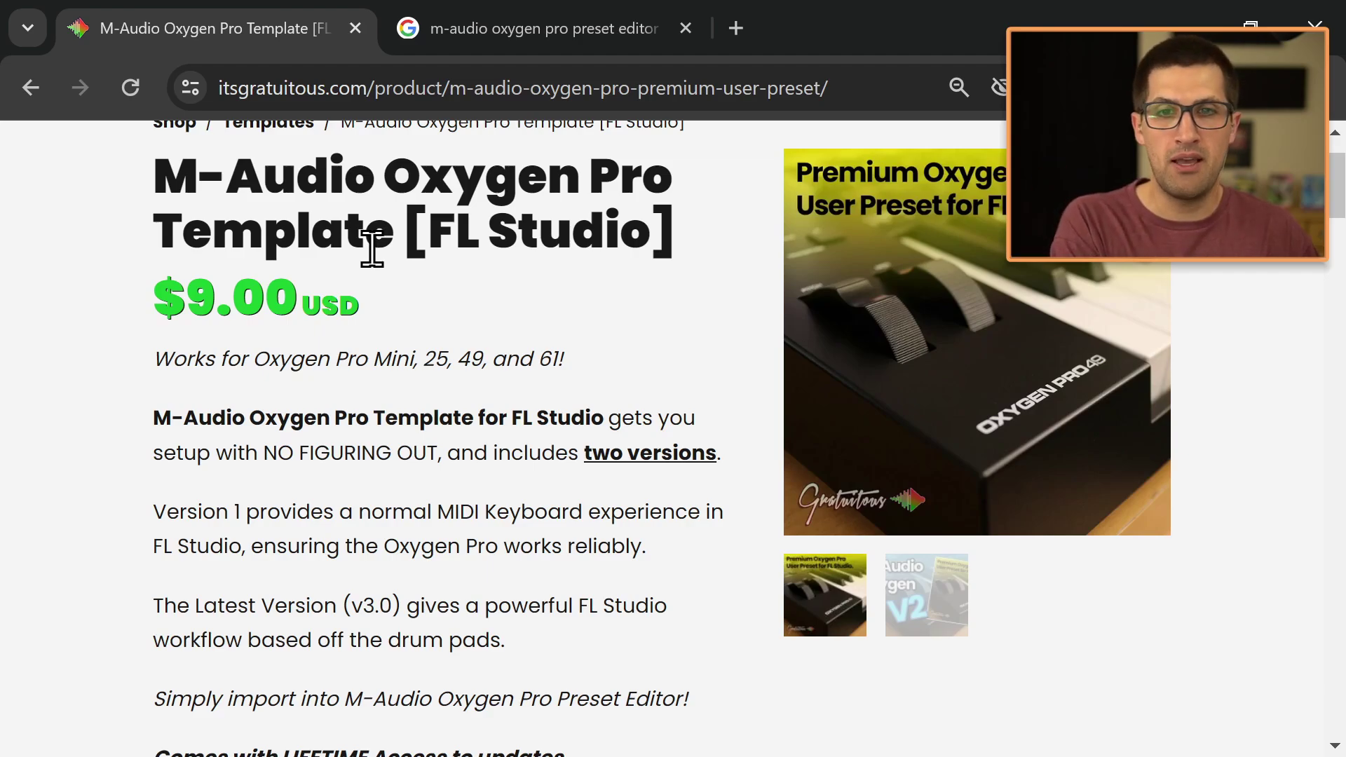
scroll(389, 330, up, 1)
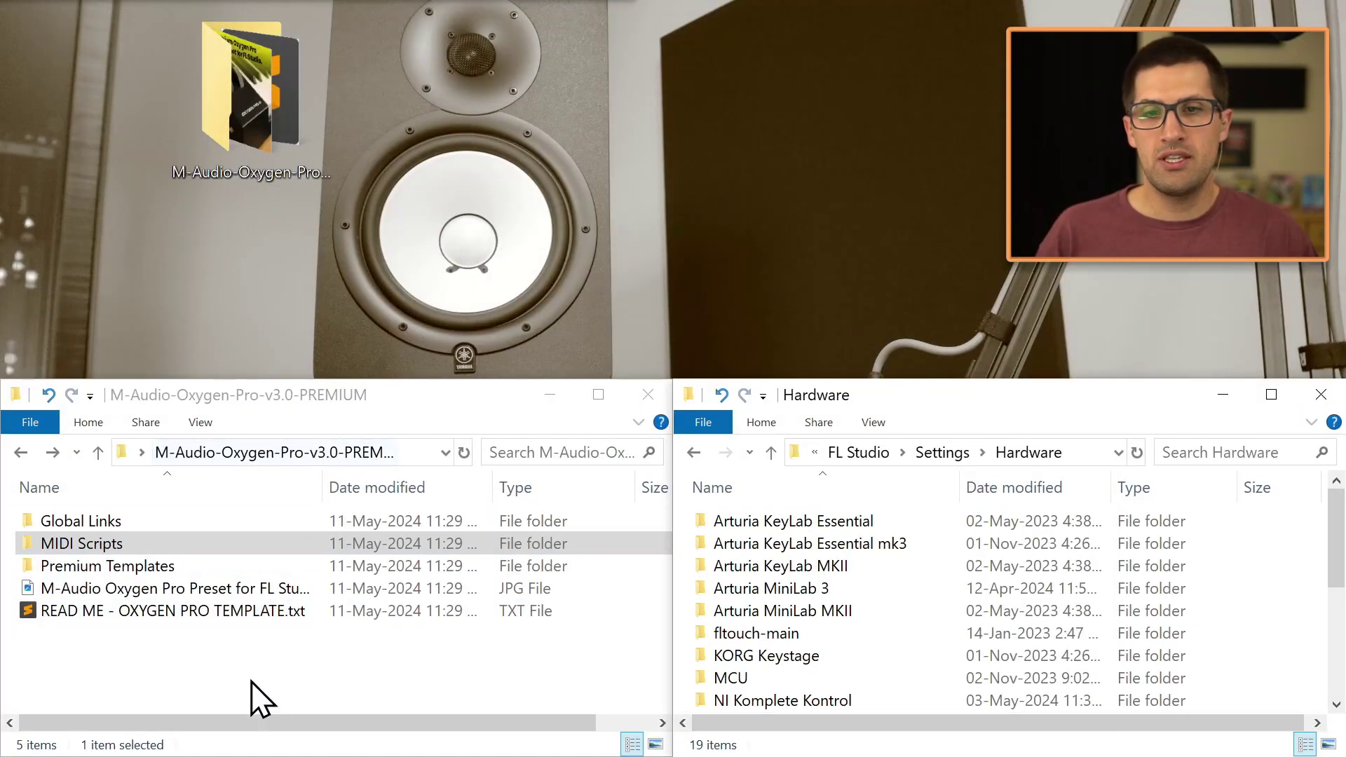
Step: Open the M-Audio-Oxygen-Pro-GRAT folder inside MIDI Scripts and examine its standard and PREMIUM Python script files
click(255, 685)
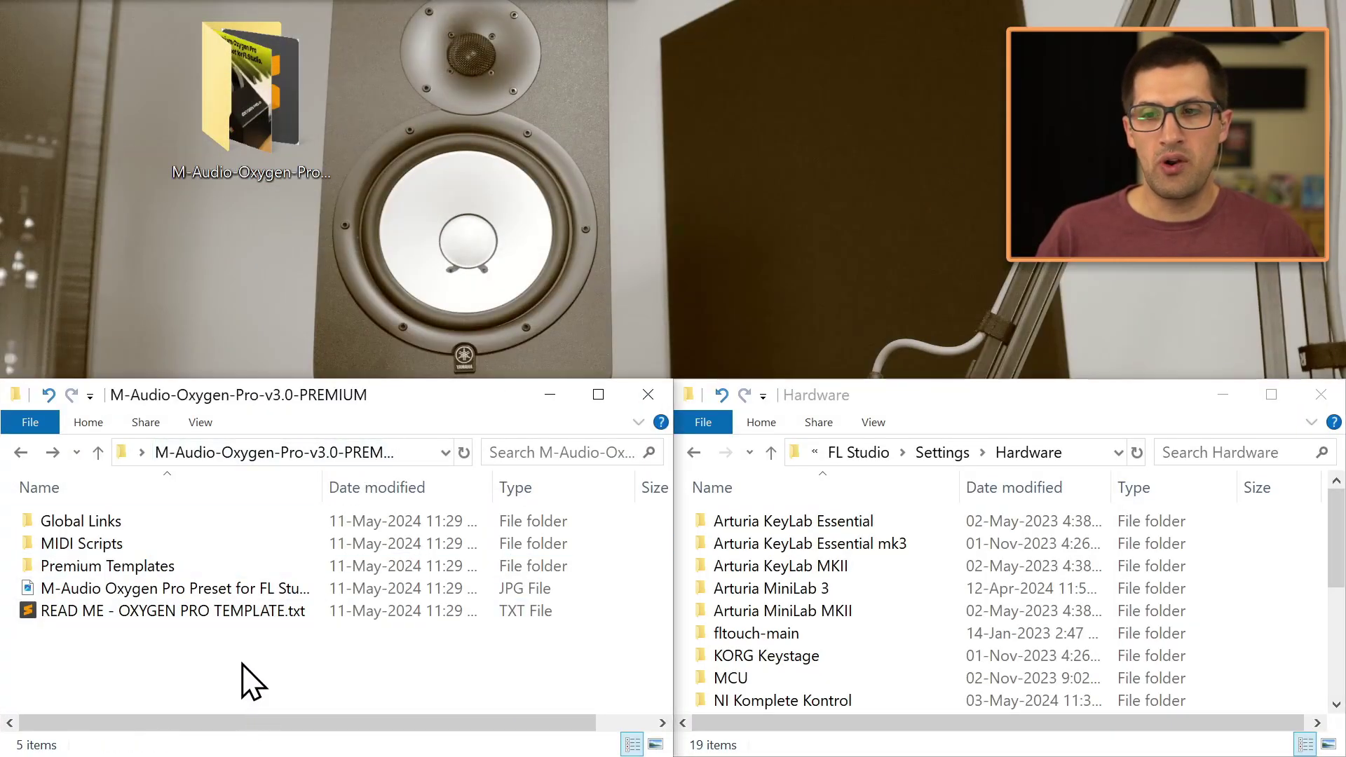
double_click(98, 547)
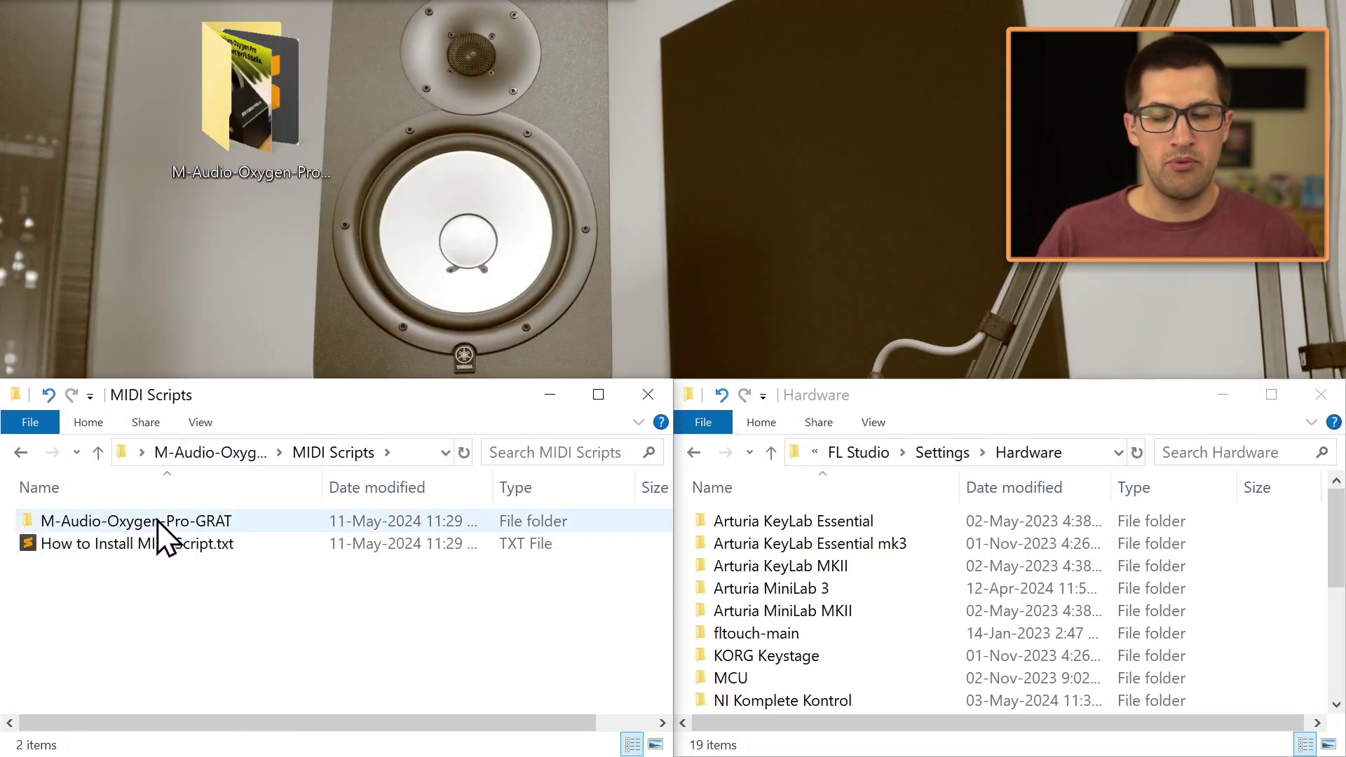
double_click(158, 522)
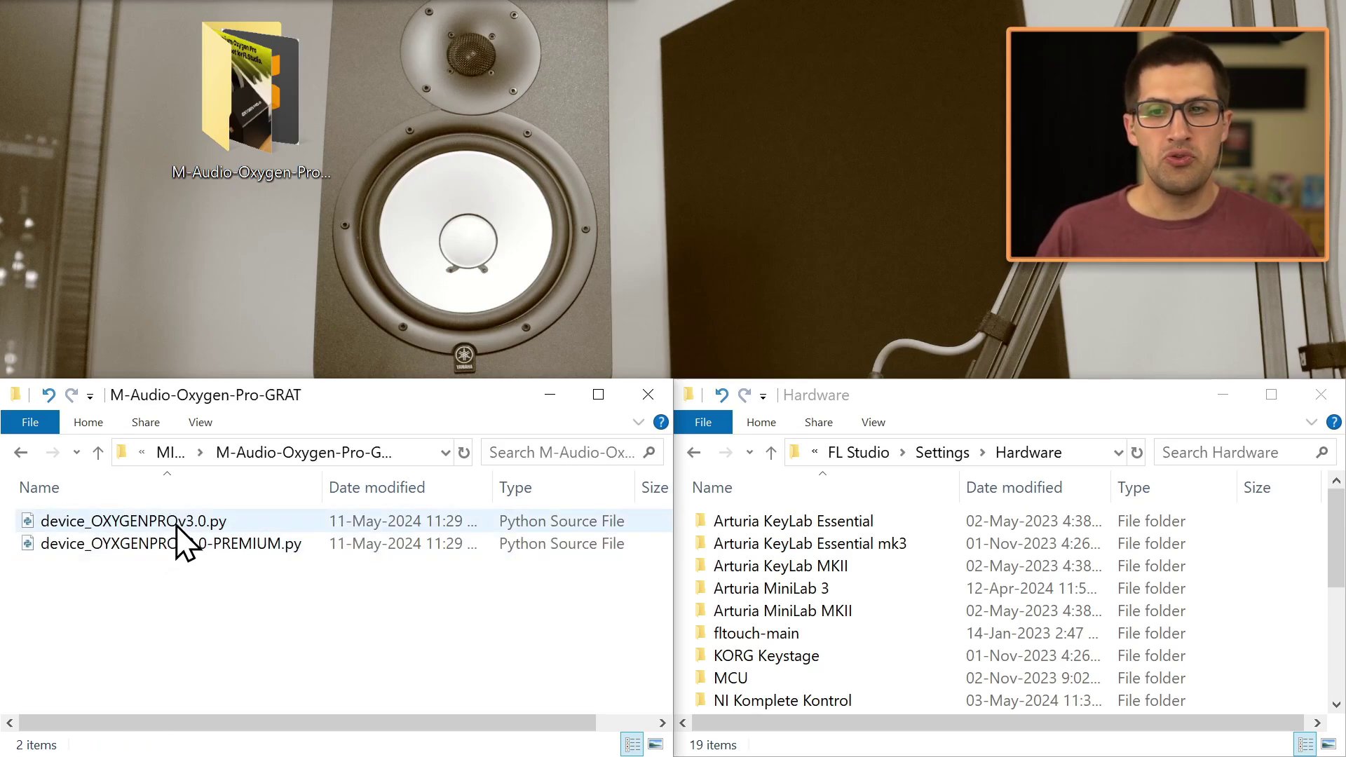
click(177, 526)
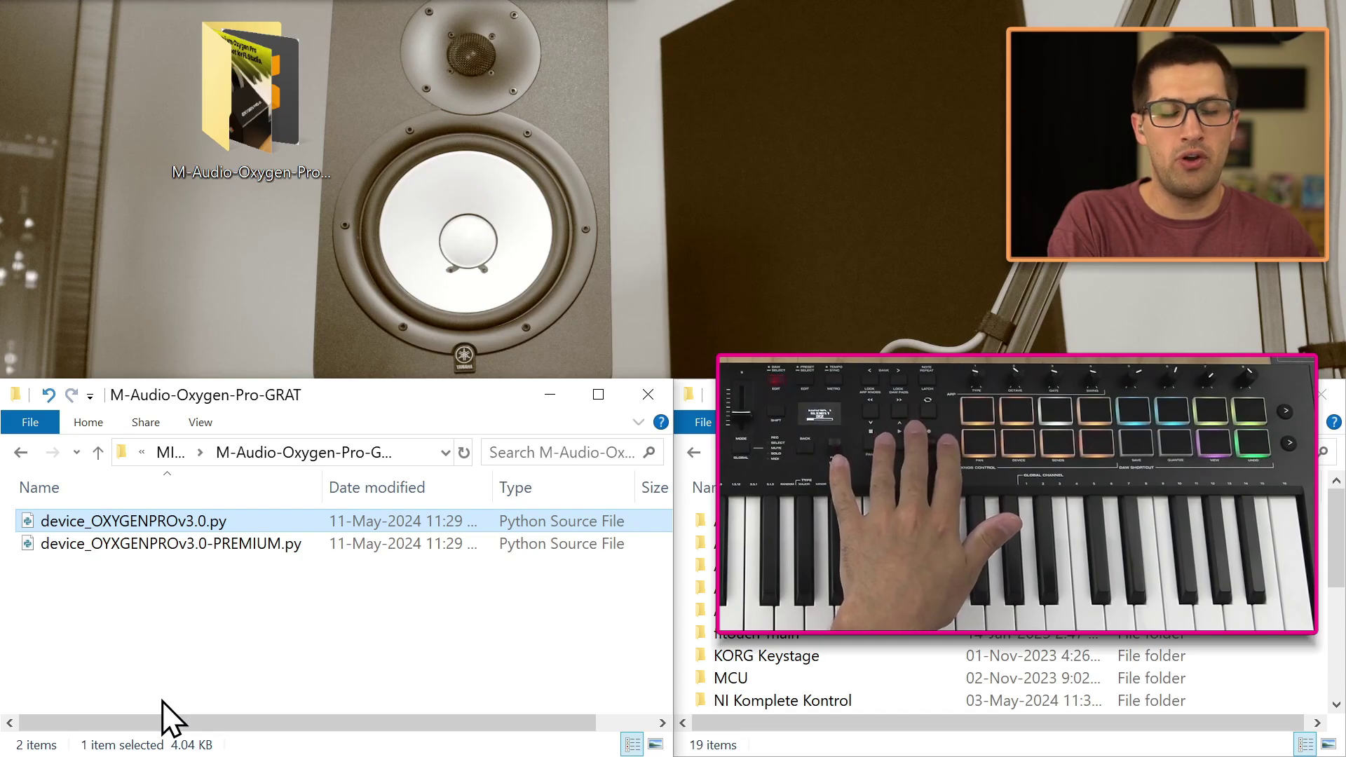
click(232, 553)
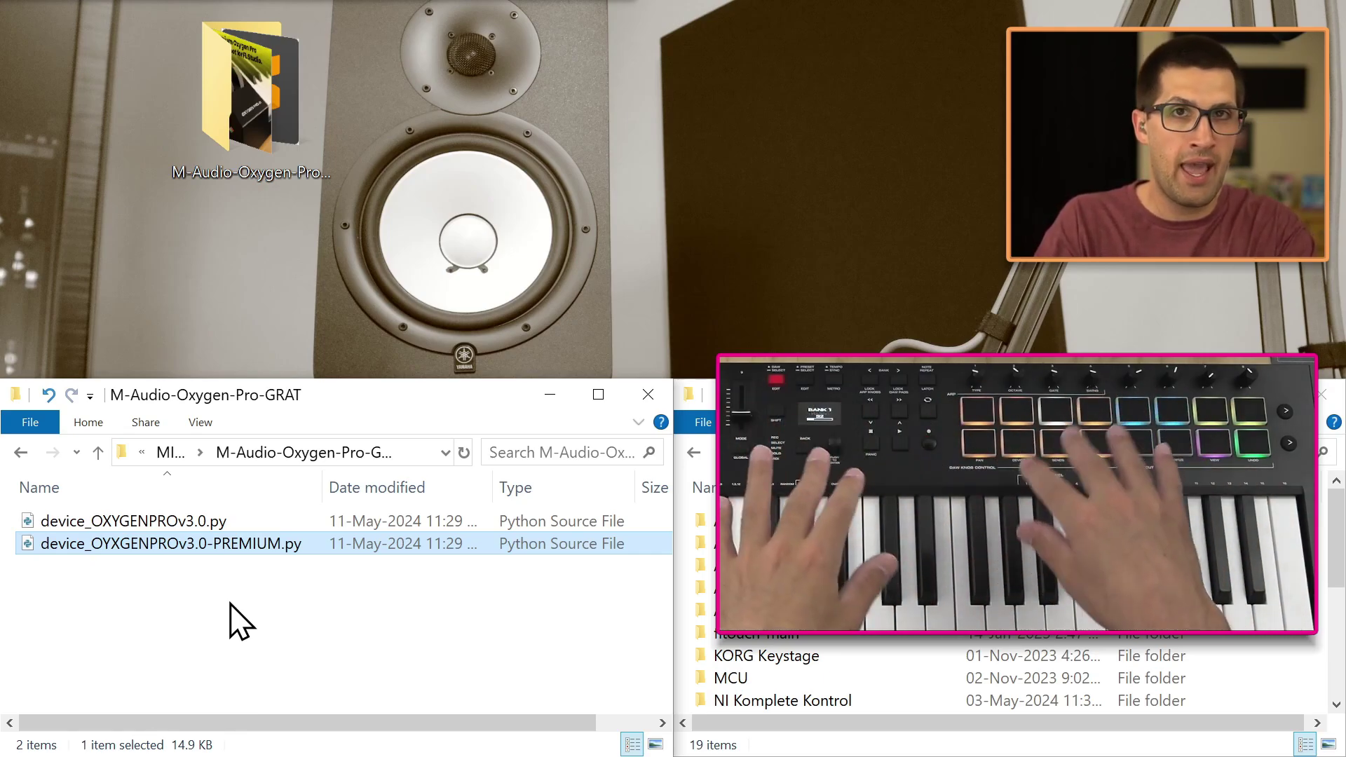
click(276, 625)
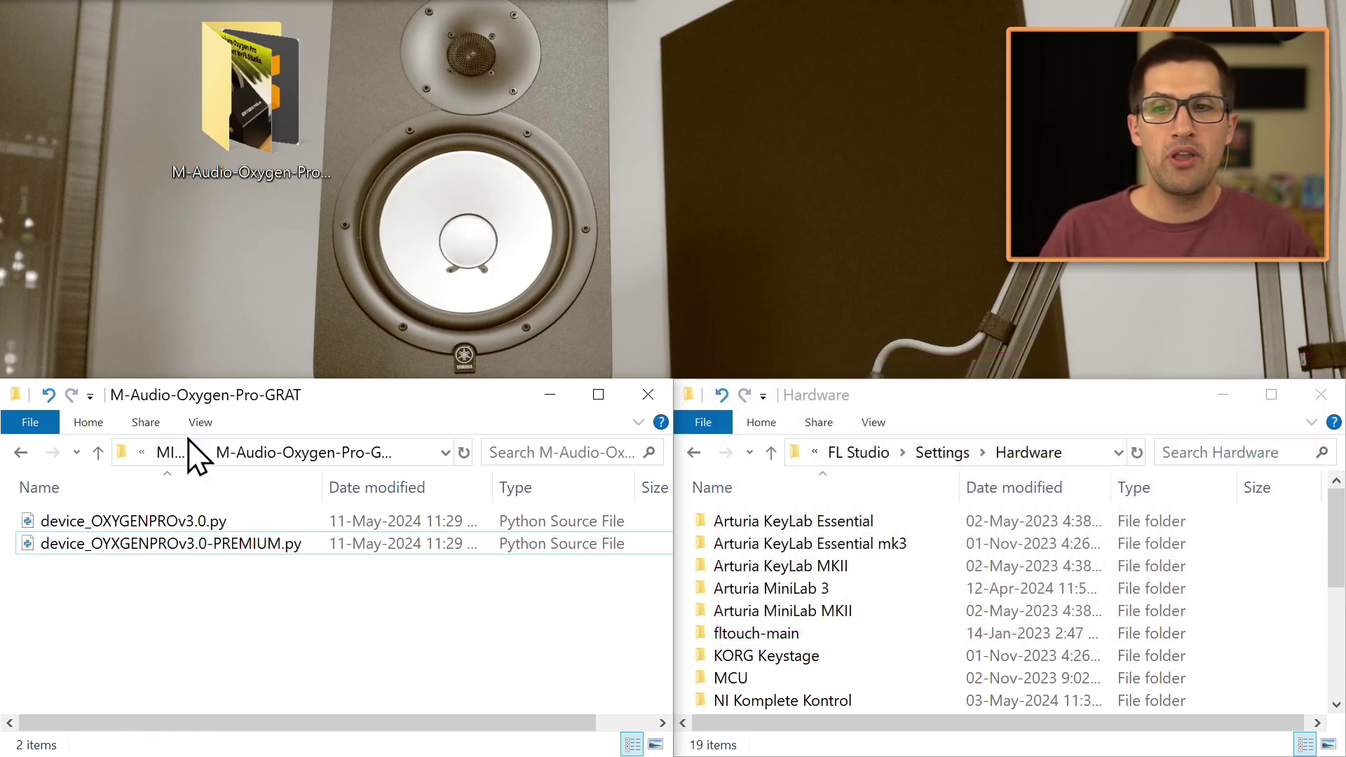
Step: Return to the MIDI Scripts folder, and browse the other window from Documents through Image-Line, FL Studio and Settings to Hardware
click(169, 454)
click(180, 622)
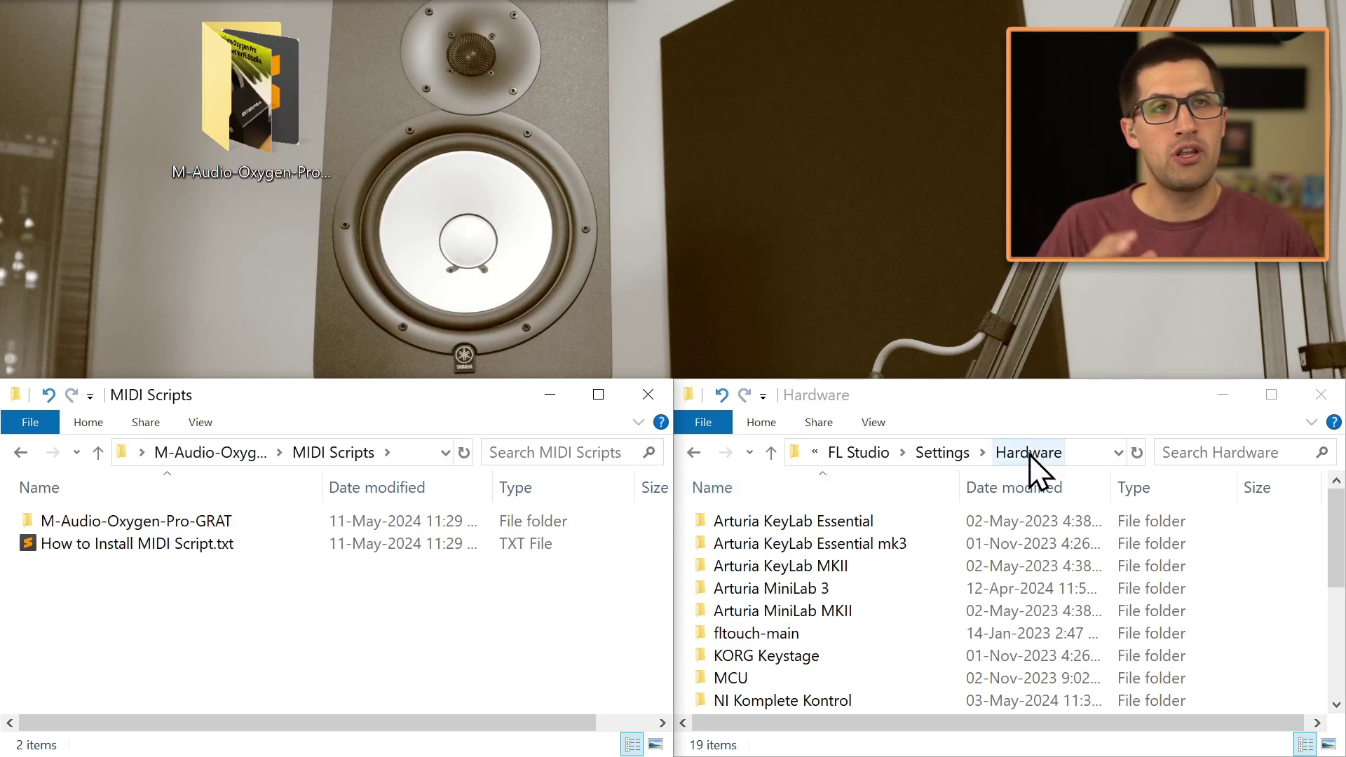
click(866, 455)
click(861, 456)
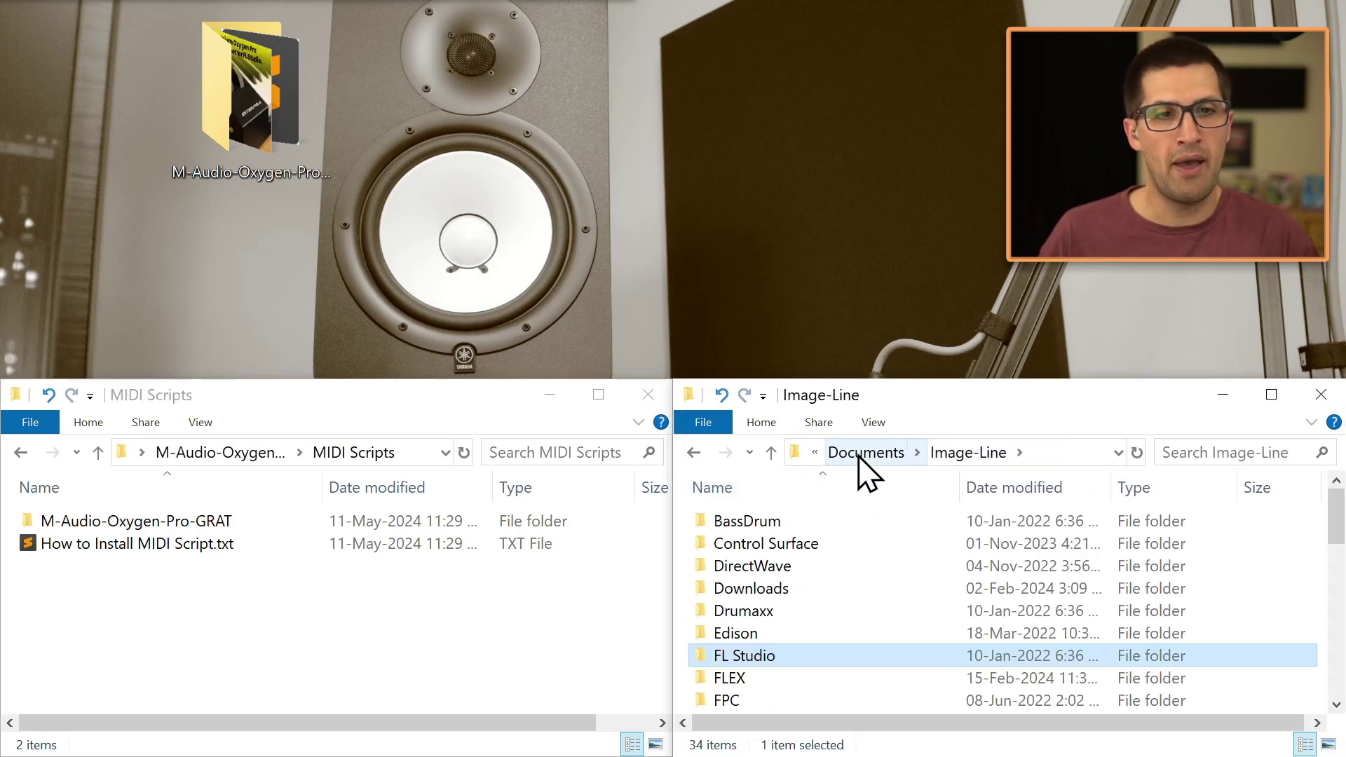
click(864, 453)
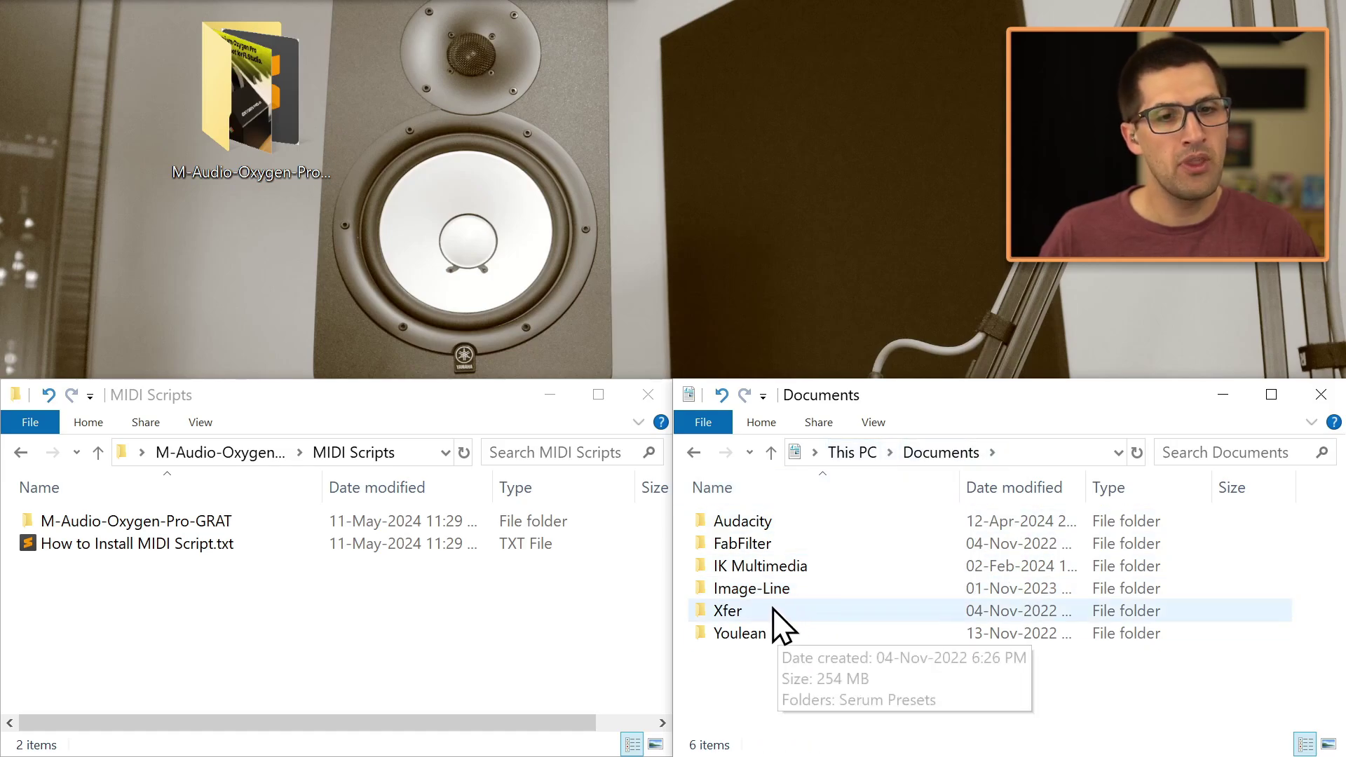
double_click(770, 591)
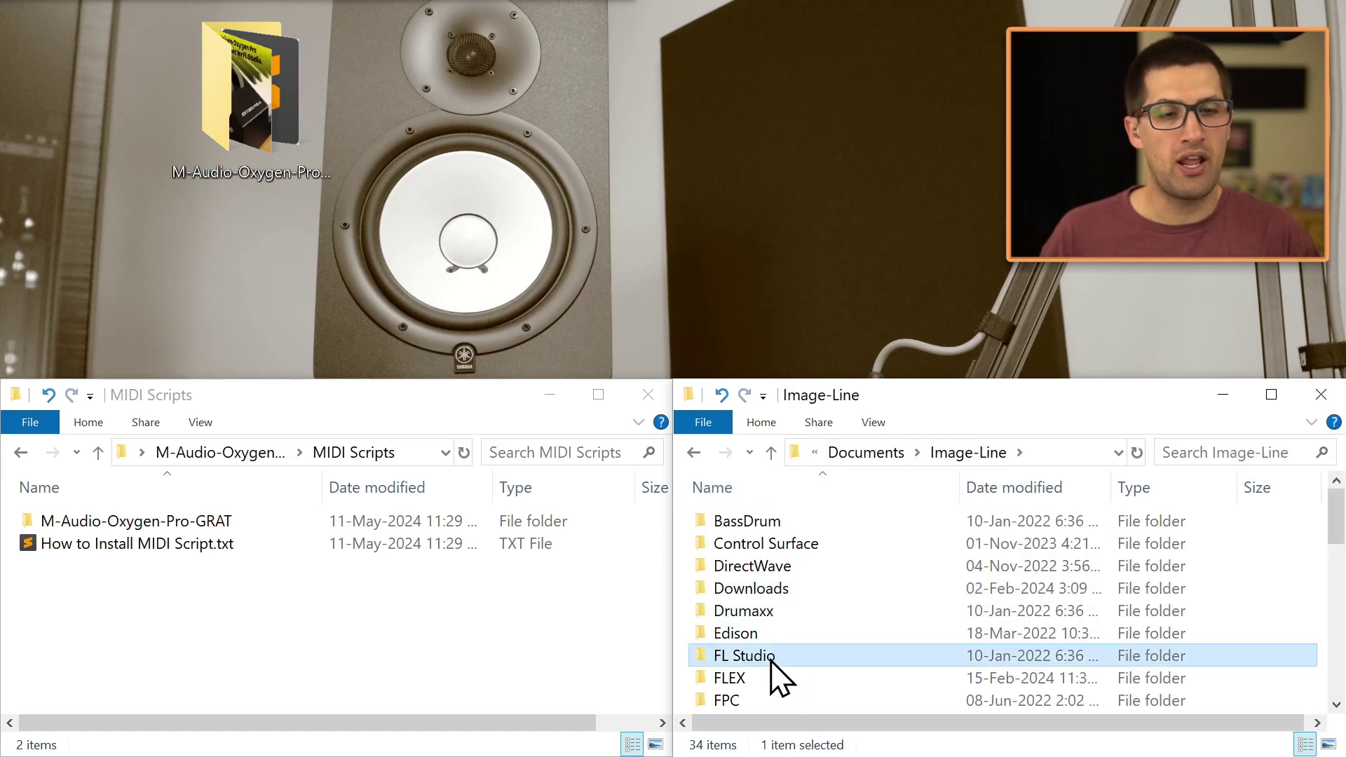
double_click(771, 657)
double_click(777, 634)
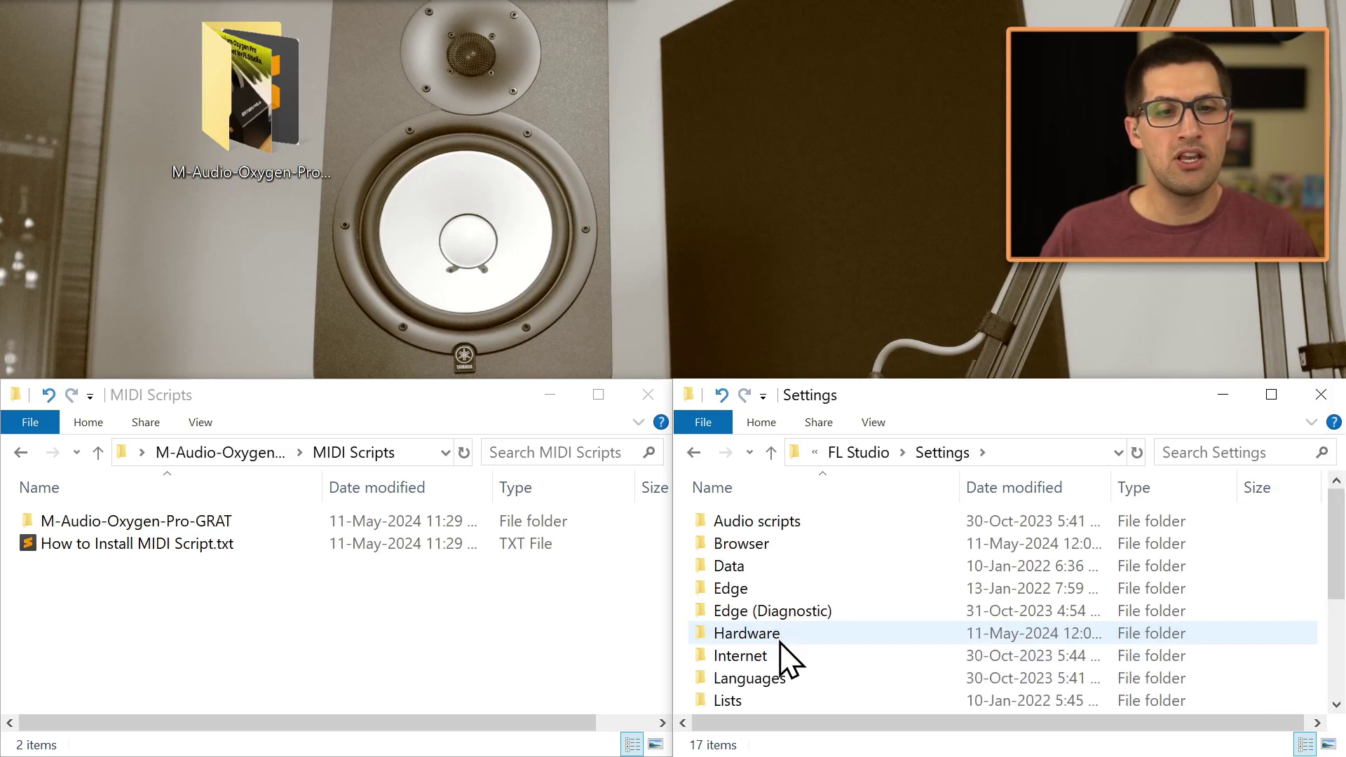
double_click(780, 639)
Step: Copy the M-Audio-Oxygen-Pro-GRAT folder from MIDI Scripts into FL Studio's Hardware folder
scroll(796, 652, down, 1)
drag(134, 521, 688, 596)
scroll(807, 561, down, 3)
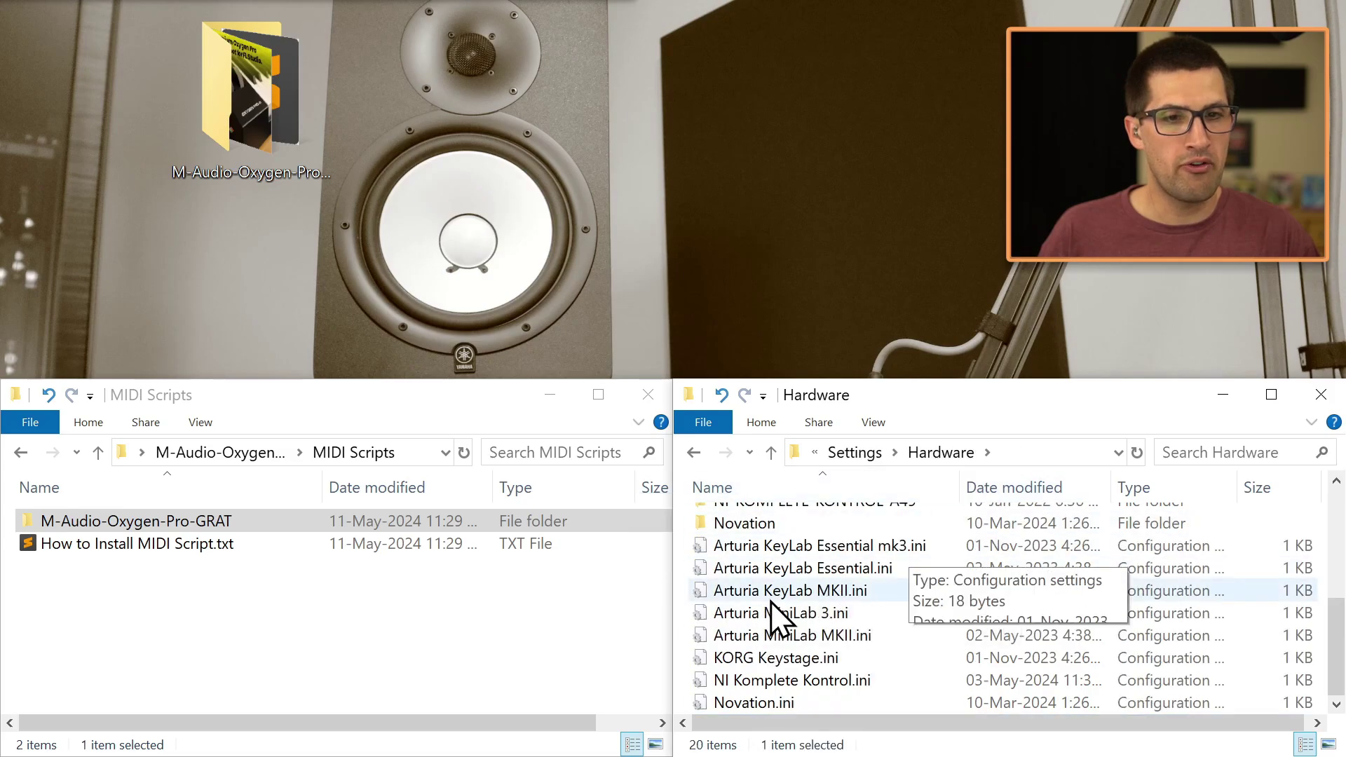
scroll(771, 602, up, 2)
Step: Open the copied M-Audio-Oxygen-Pro-GRAT folder in Hardware and check the script files inside it
double_click(779, 561)
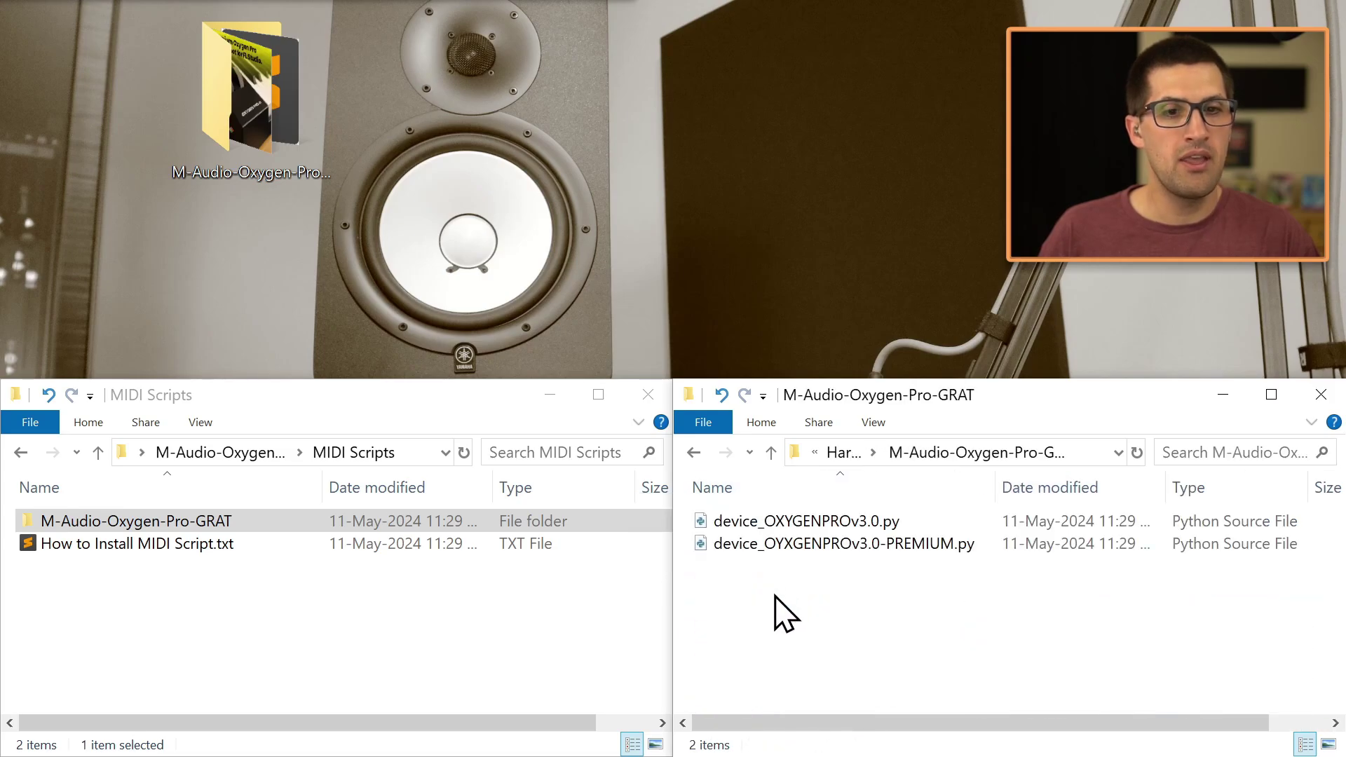
drag(781, 573, 783, 521)
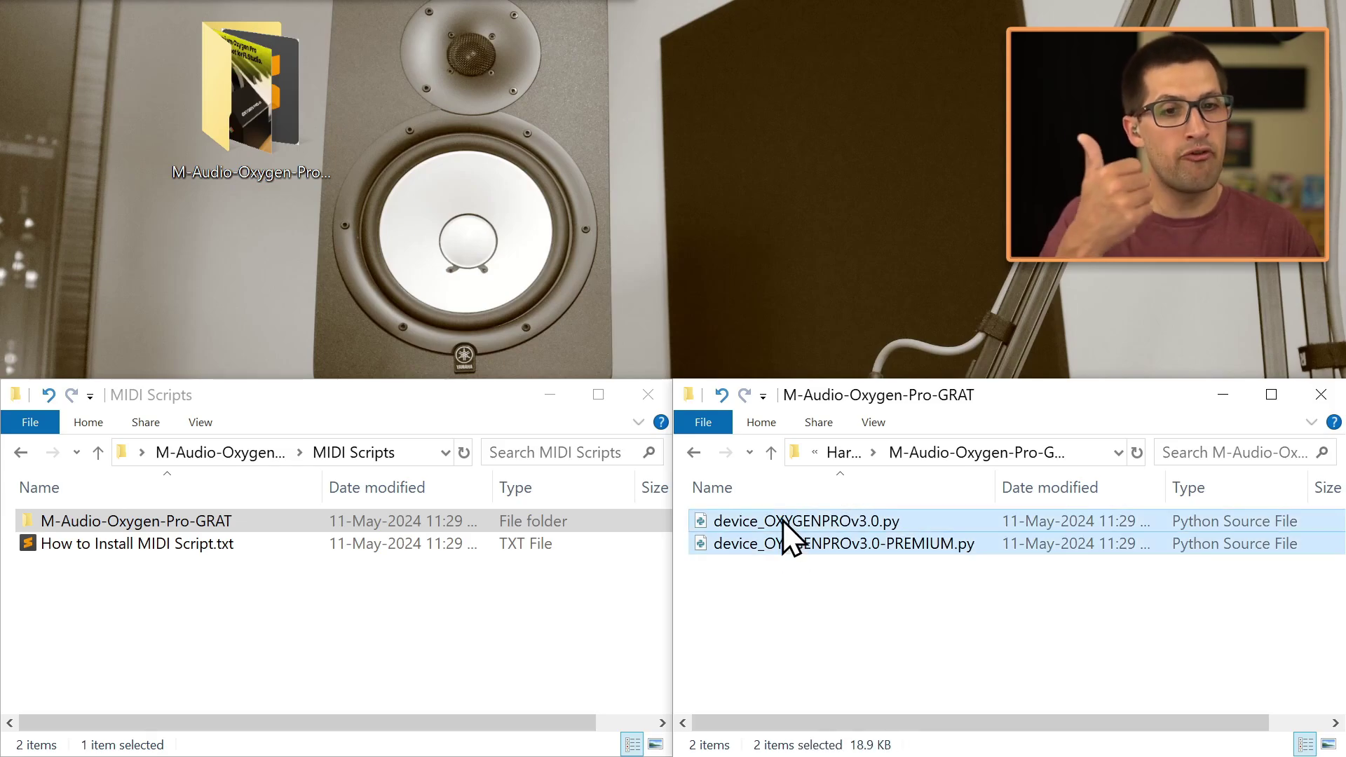
click(800, 526)
click(799, 596)
click(707, 317)
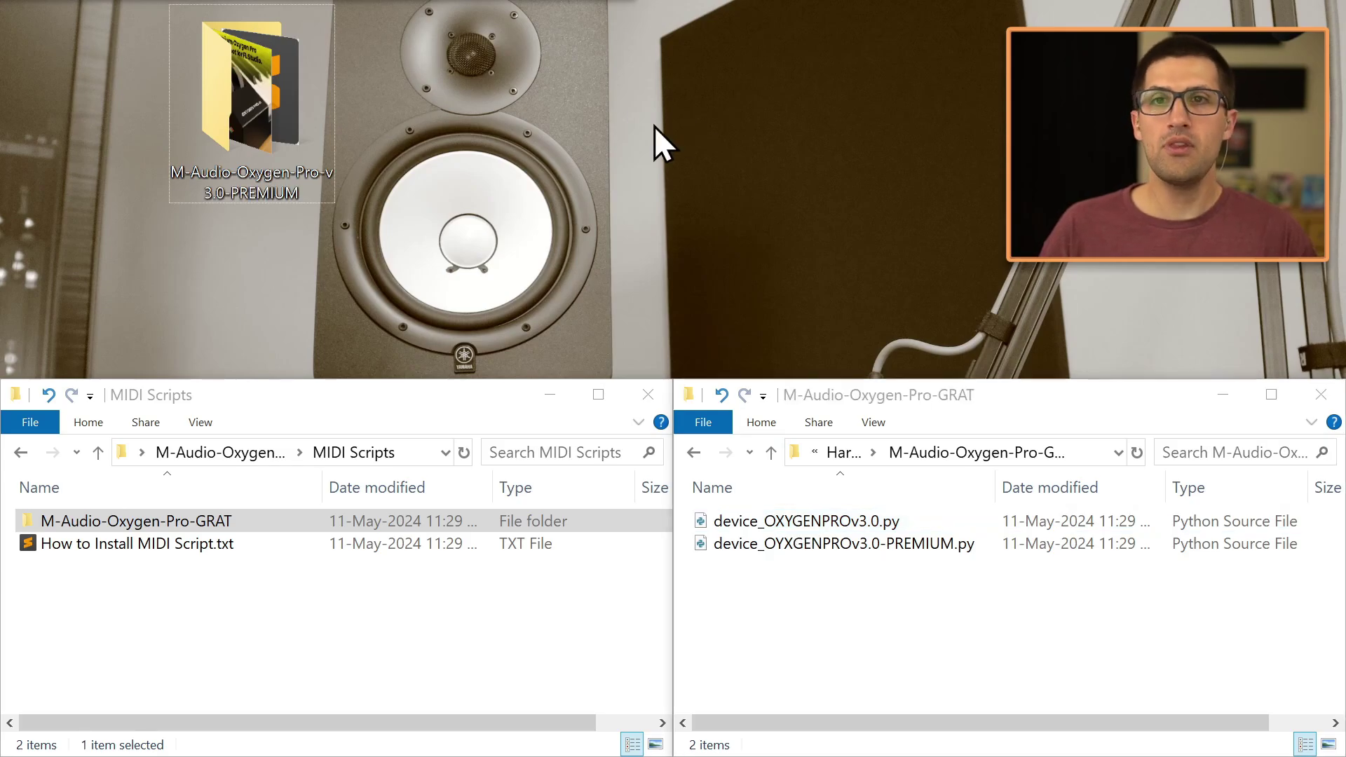
click(576, 153)
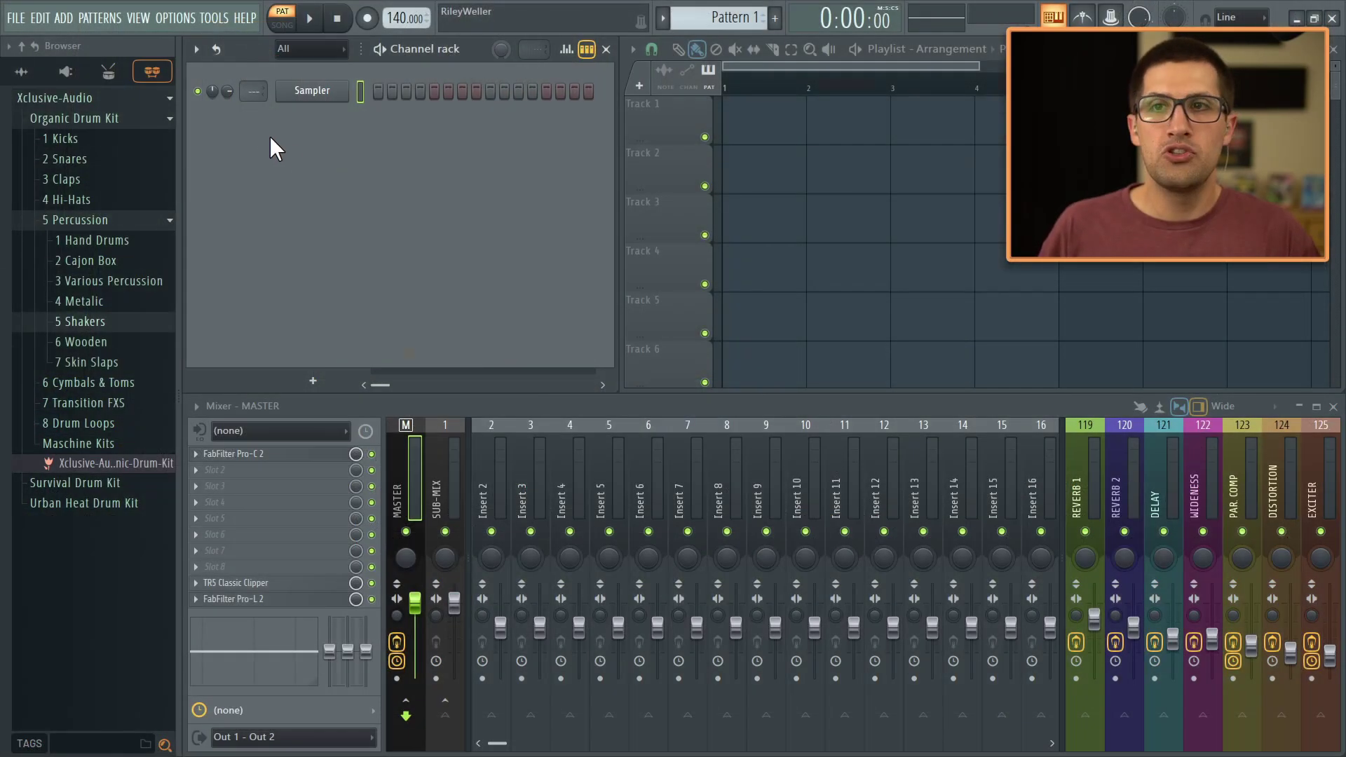
Step: Open the MIDI settings in FL Studio and enable the Oxygen Pro 49 and MIDIIN3 (Oxygen Pro 49) inputs
click(175, 21)
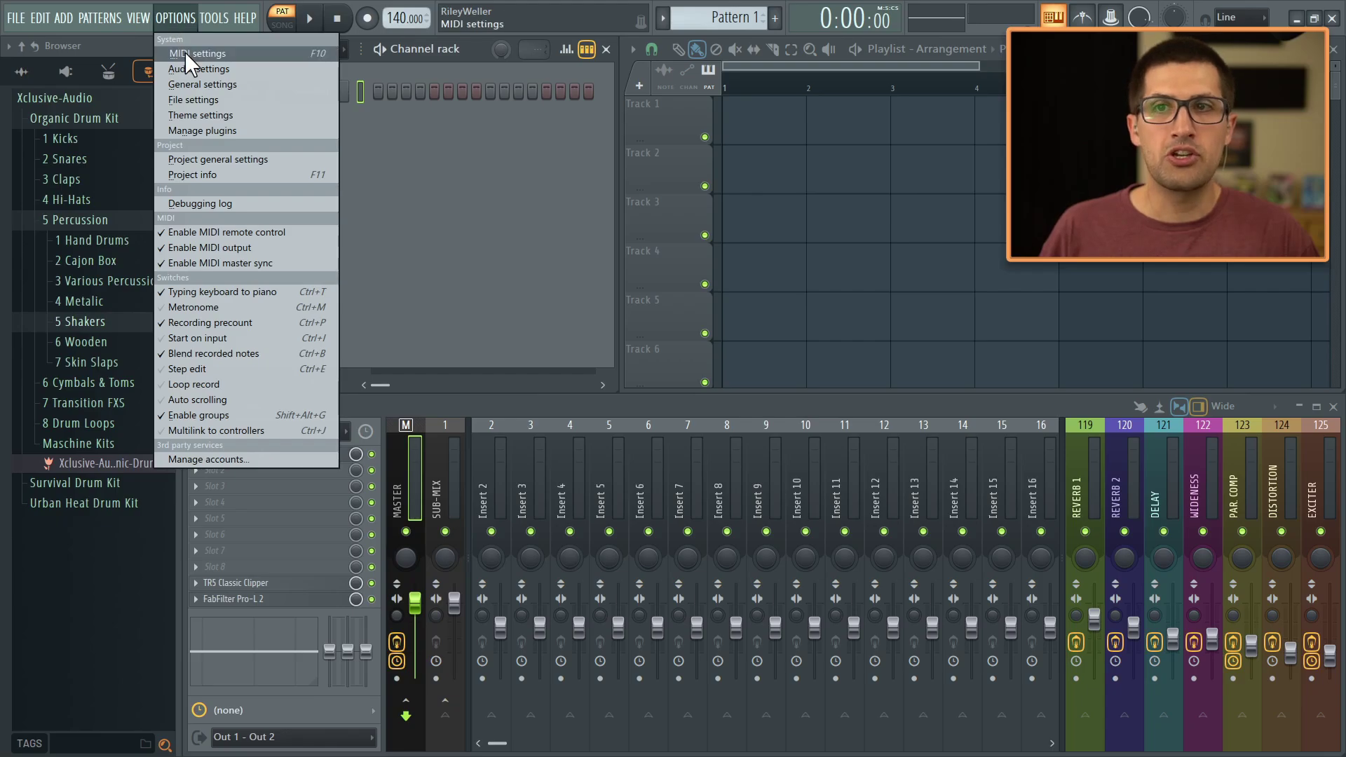
click(240, 55)
drag(590, 37, 428, 40)
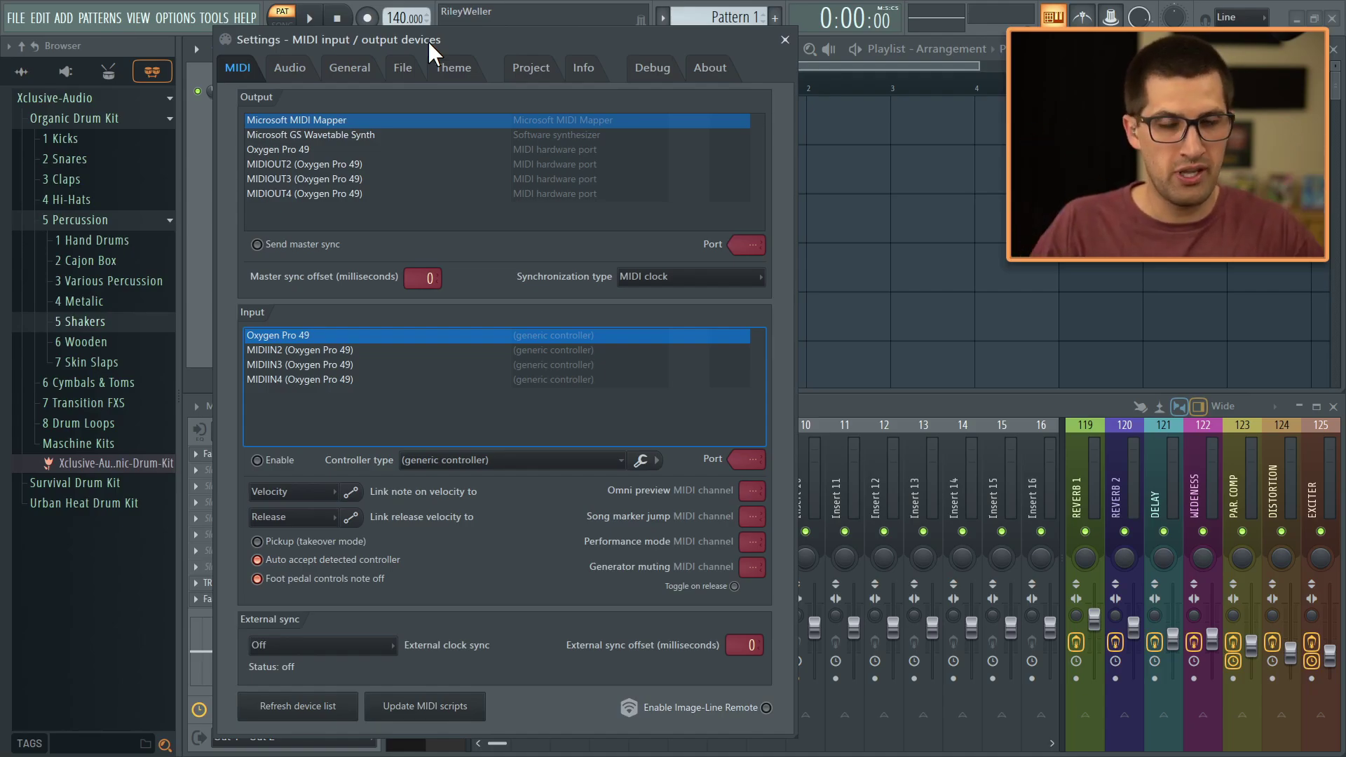
click(284, 364)
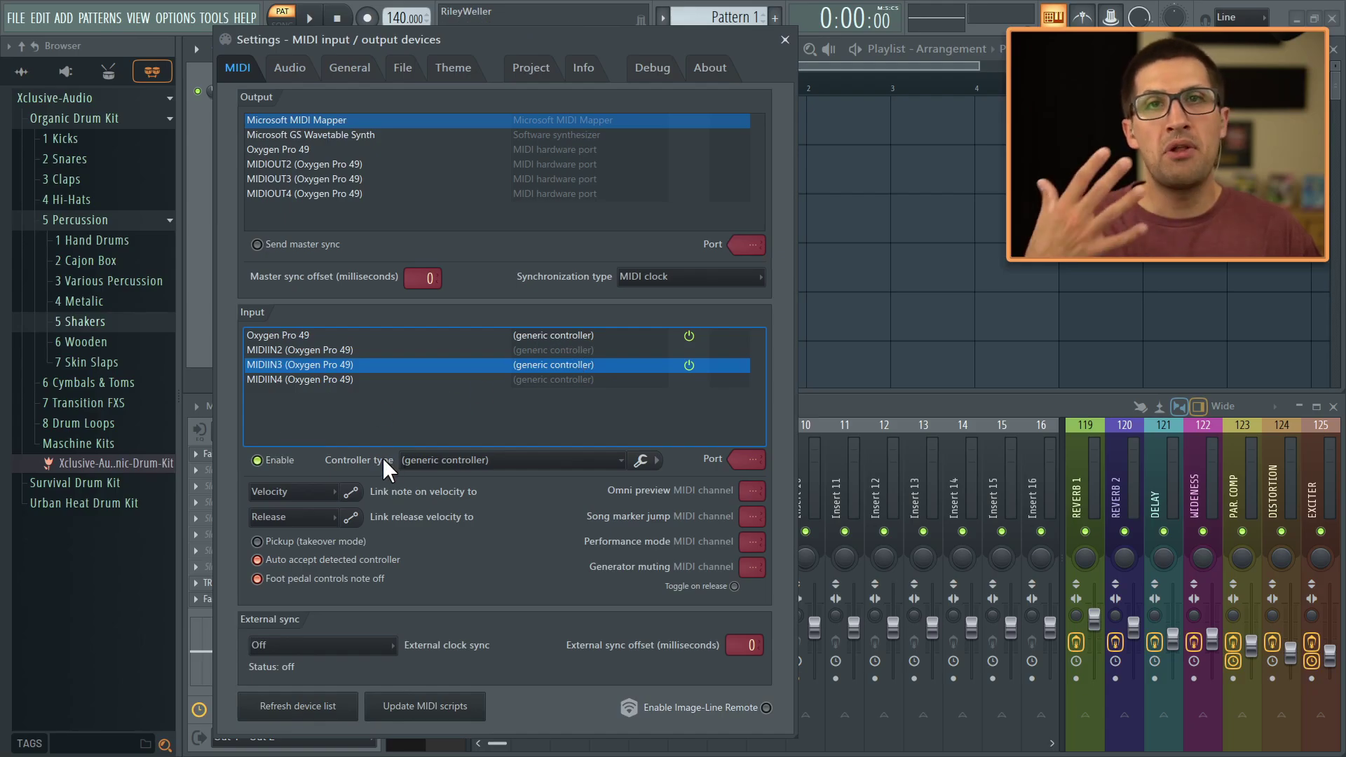
Step: Assign the OXYGENPROv3.0 script as controller type of the MIDIIN3 (Oxygen Pro 49) input
click(436, 462)
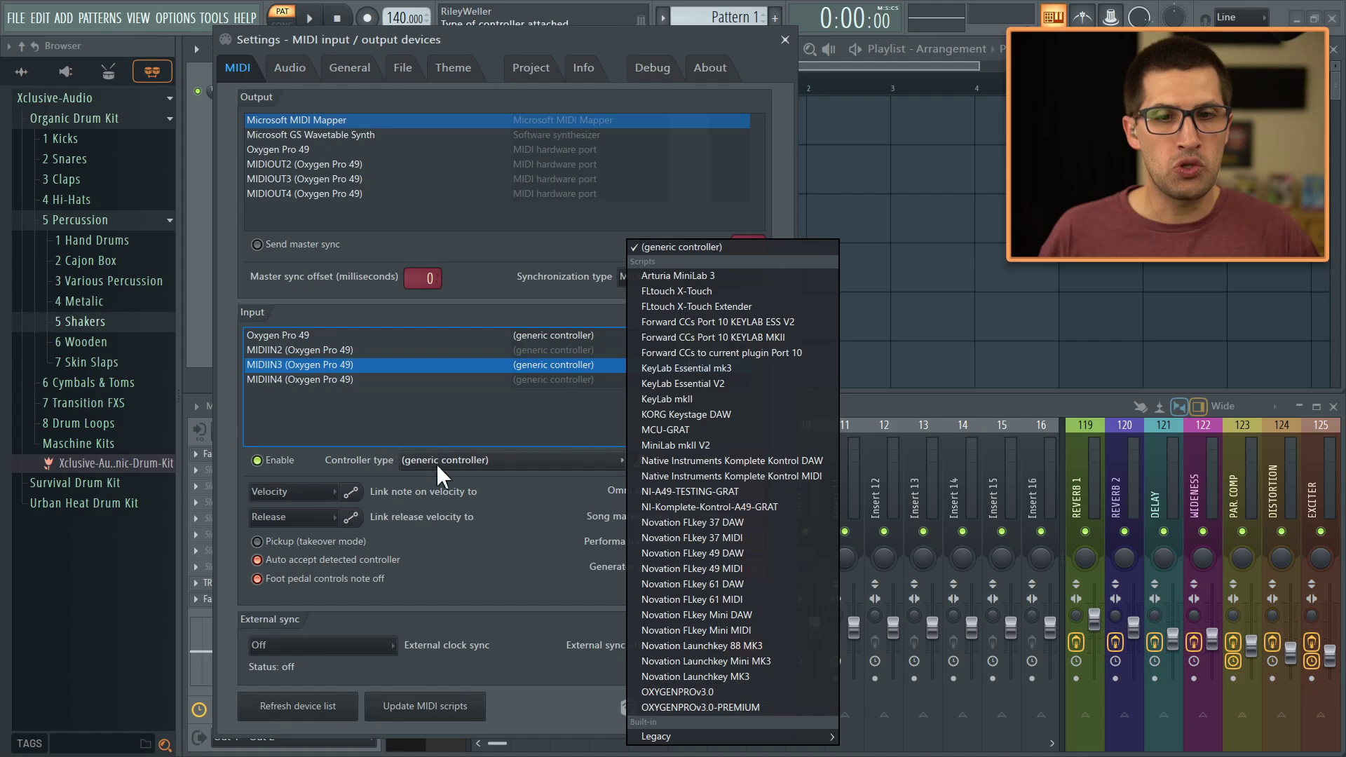
click(505, 496)
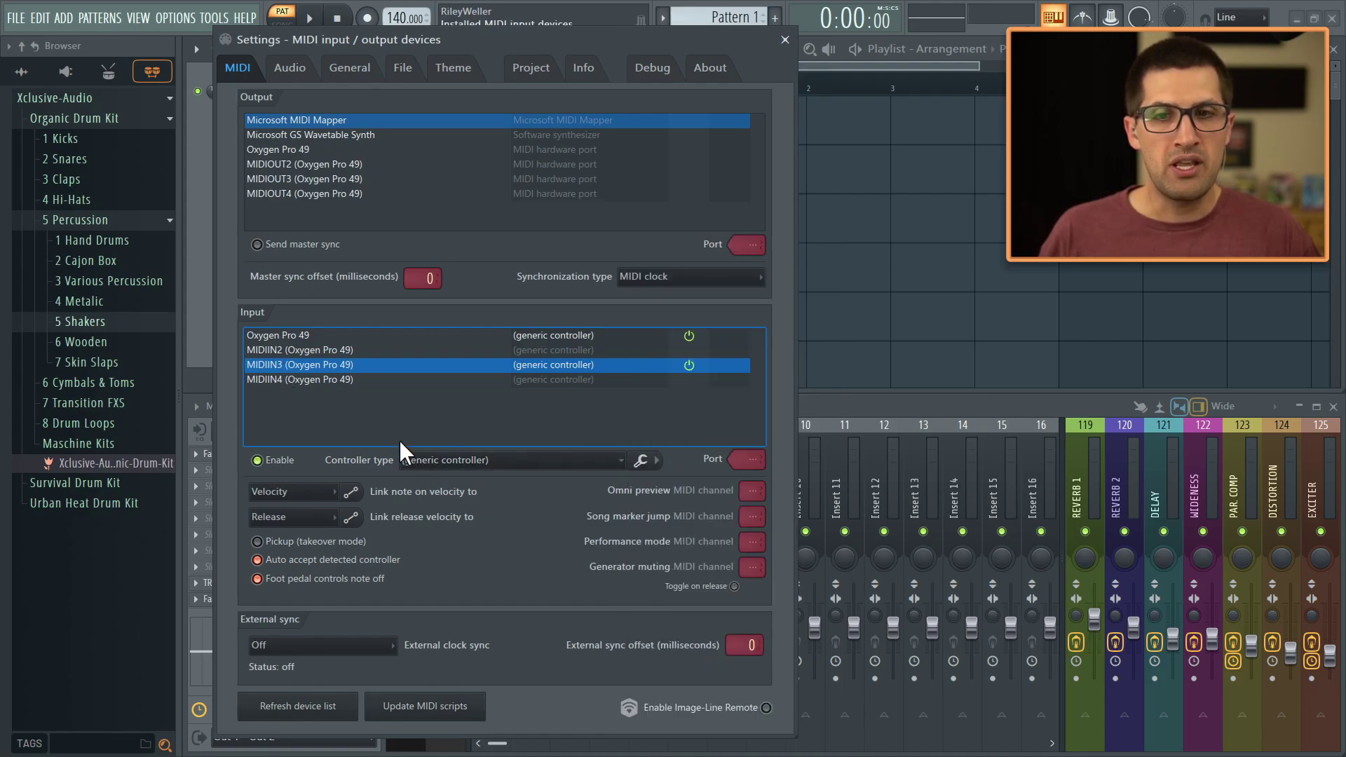
click(445, 462)
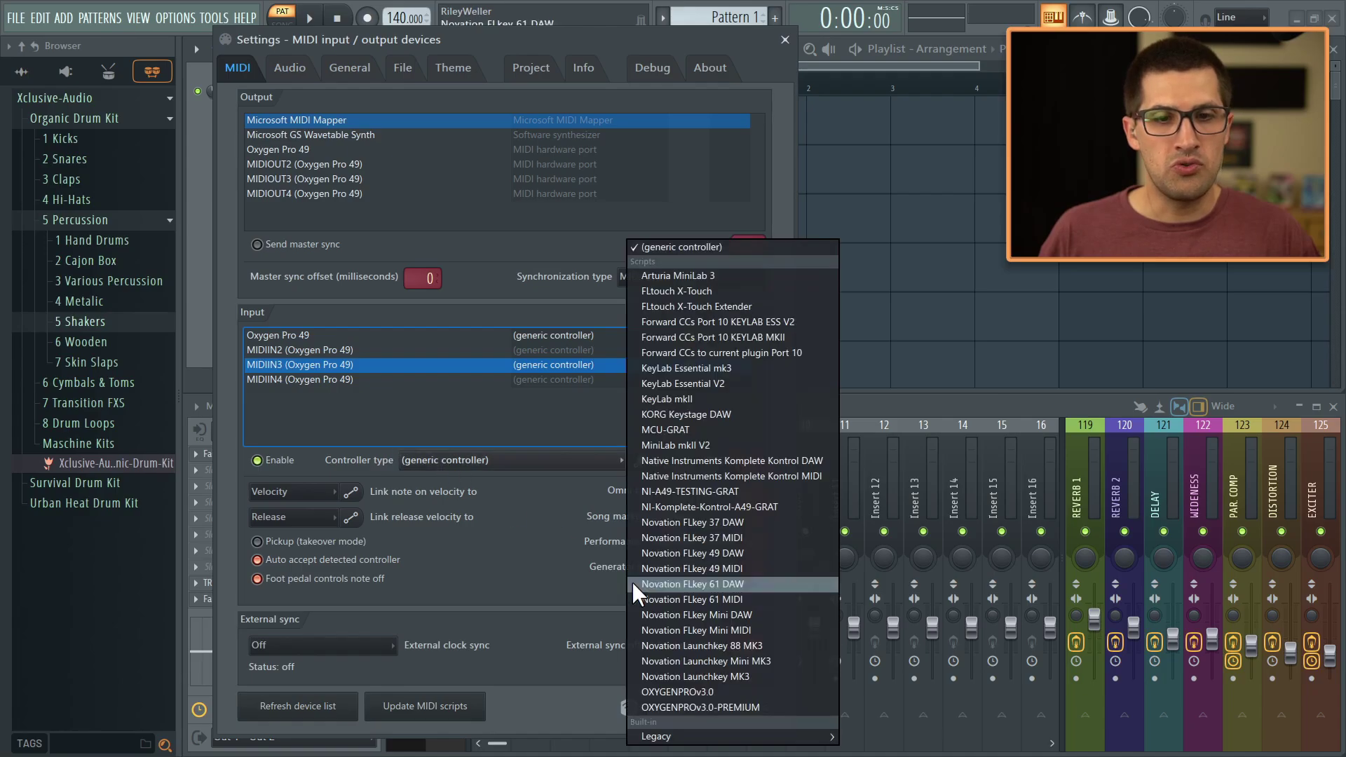
click(724, 688)
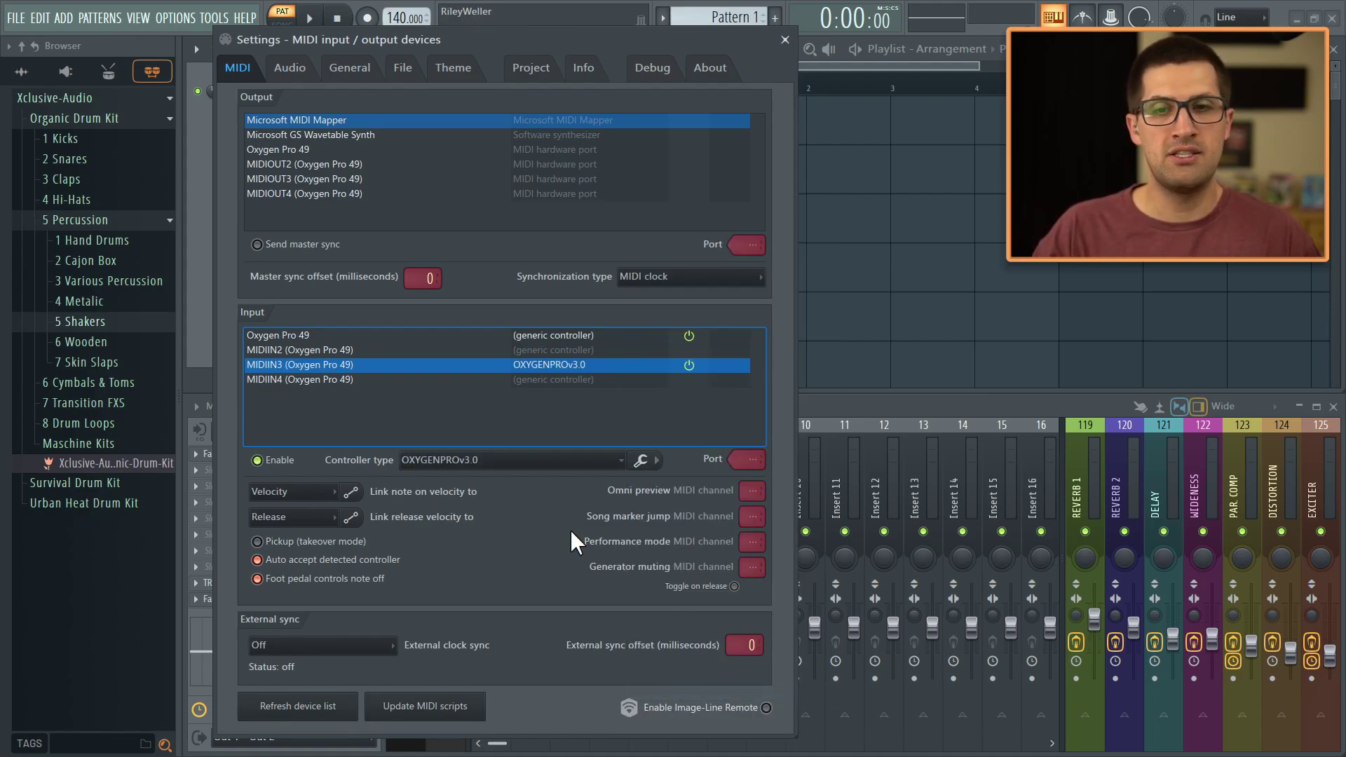
drag(734, 49, 808, 60)
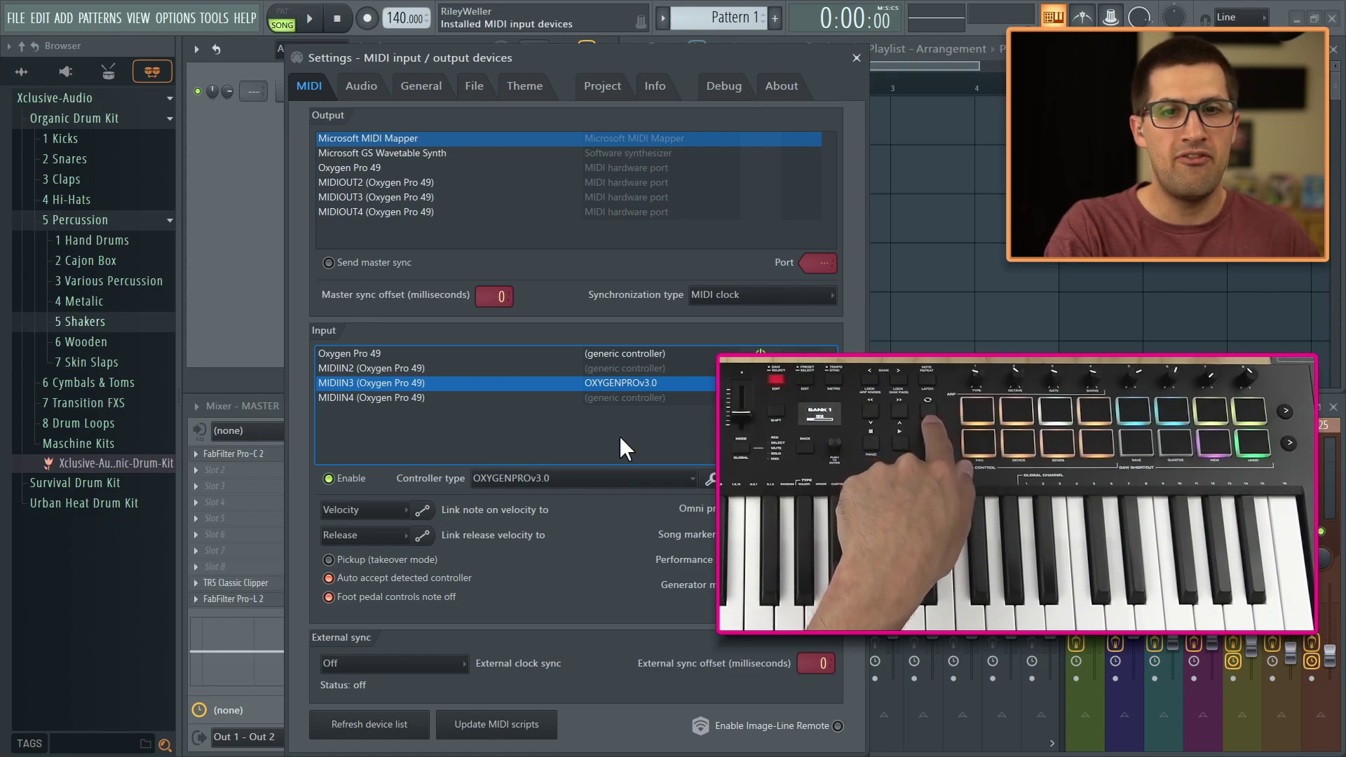
Step: Switch the MIDIIN3 (Oxygen Pro 49) input's controller type to (generic controller)
click(599, 484)
click(794, 251)
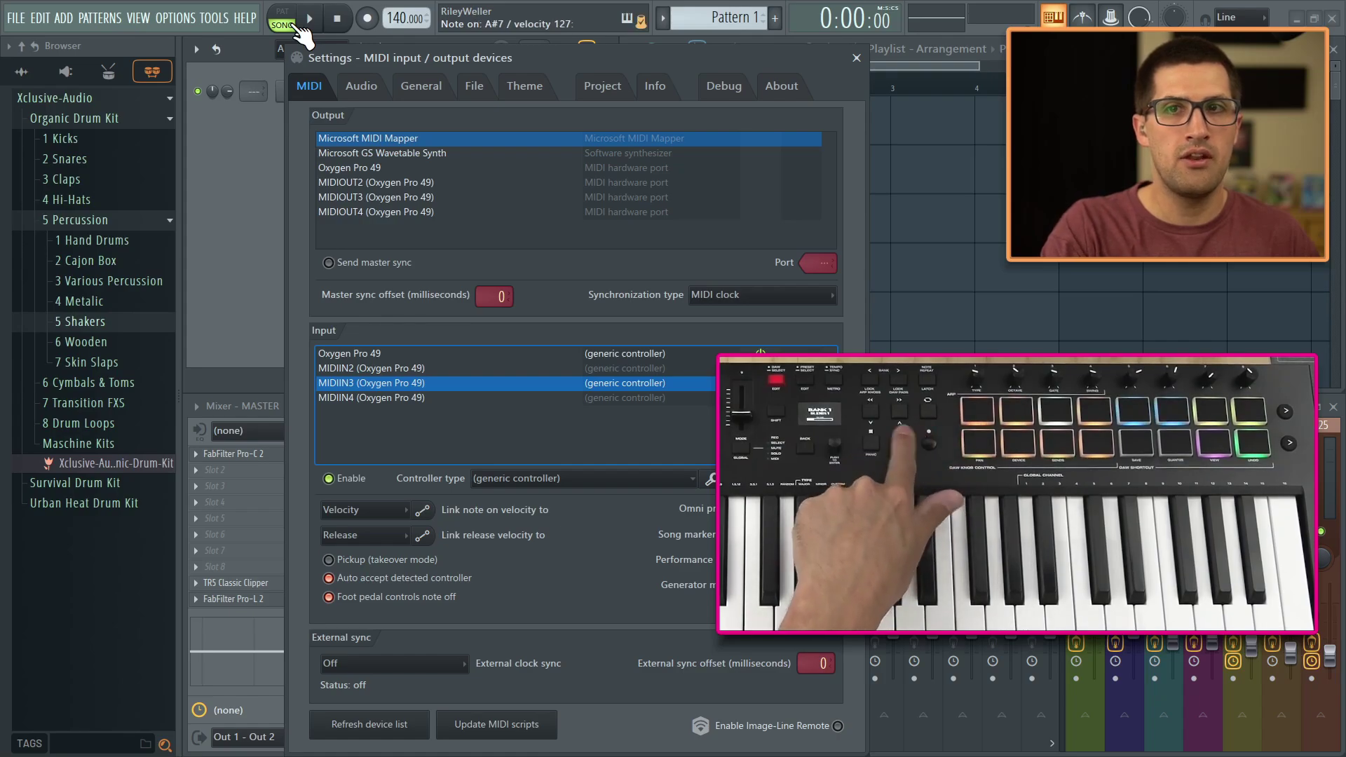
Step: Set the MIDIIN3 (Oxygen Pro 49) controller type to OXYGENPROv3.0 again, and select the Oxygen Pro 49 input
click(643, 490)
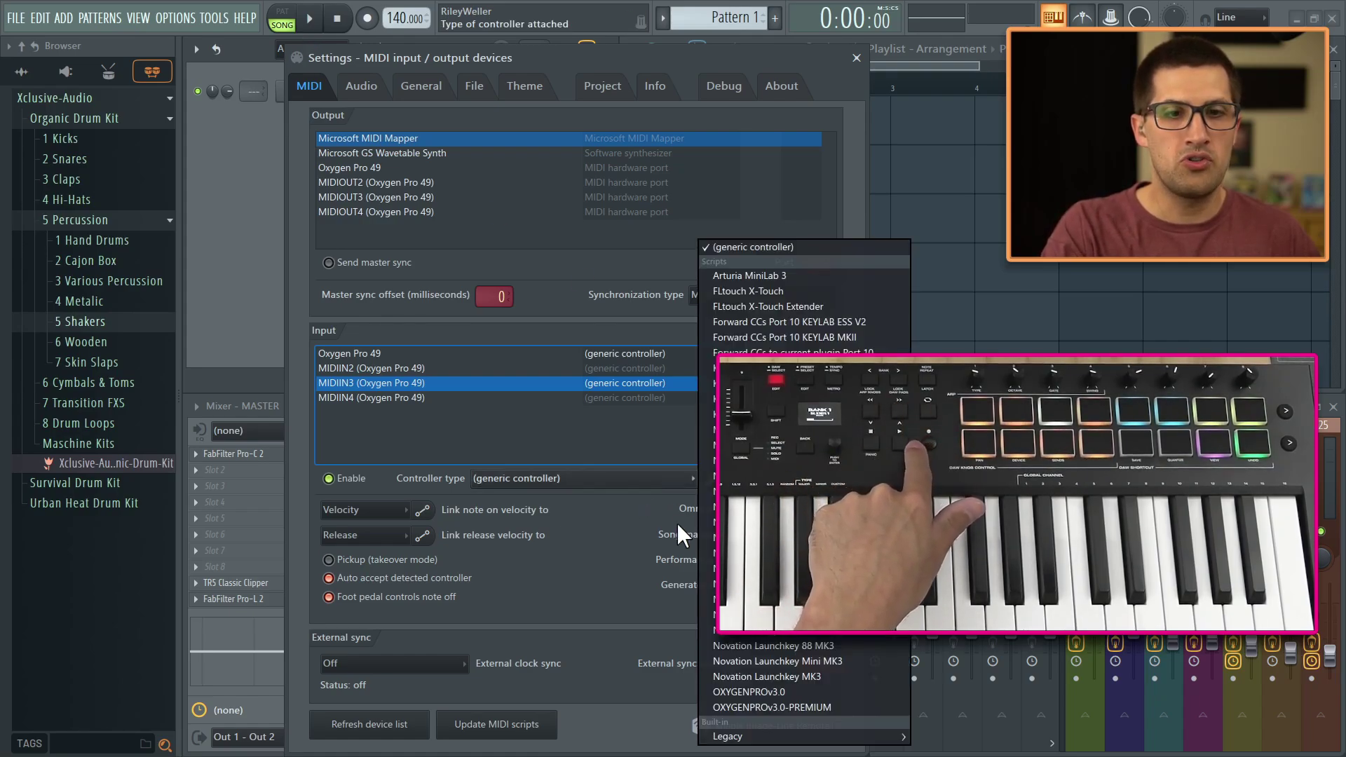
click(784, 692)
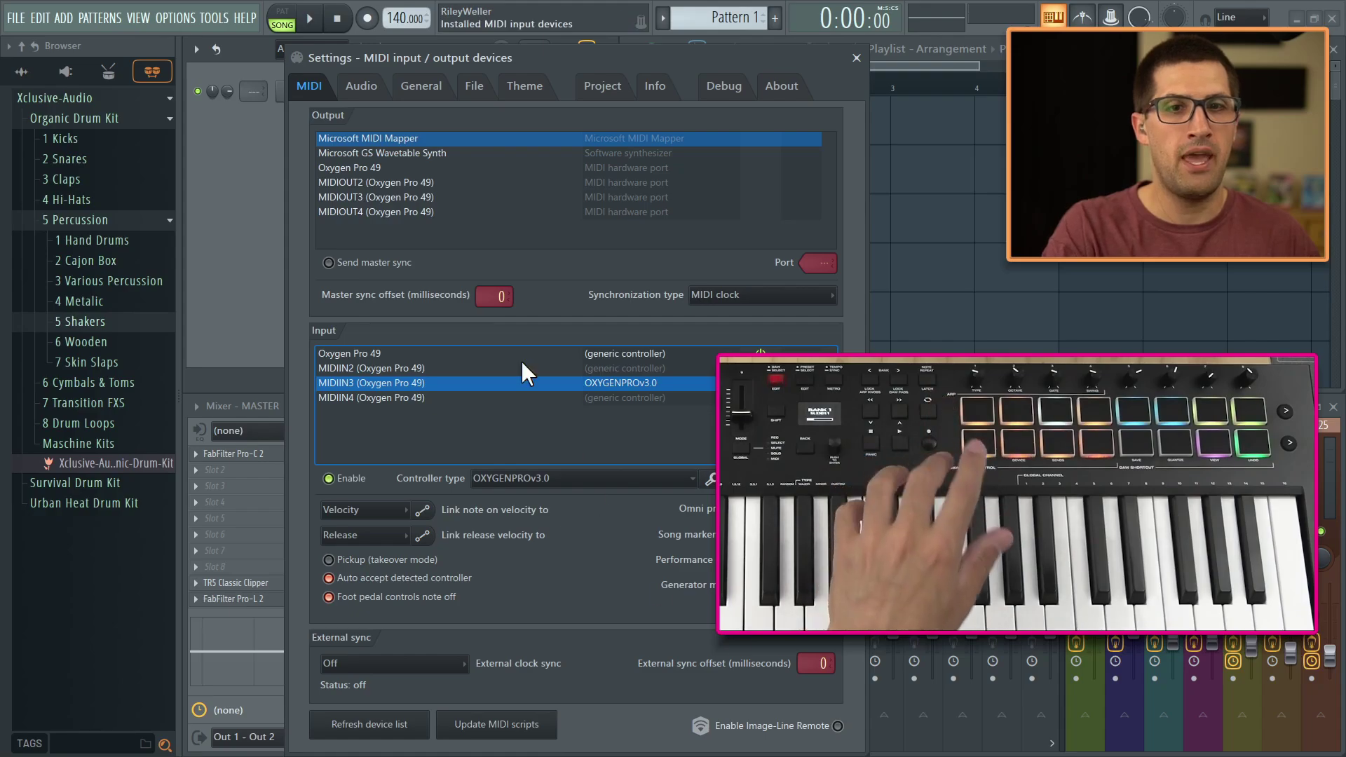
drag(535, 62, 485, 52)
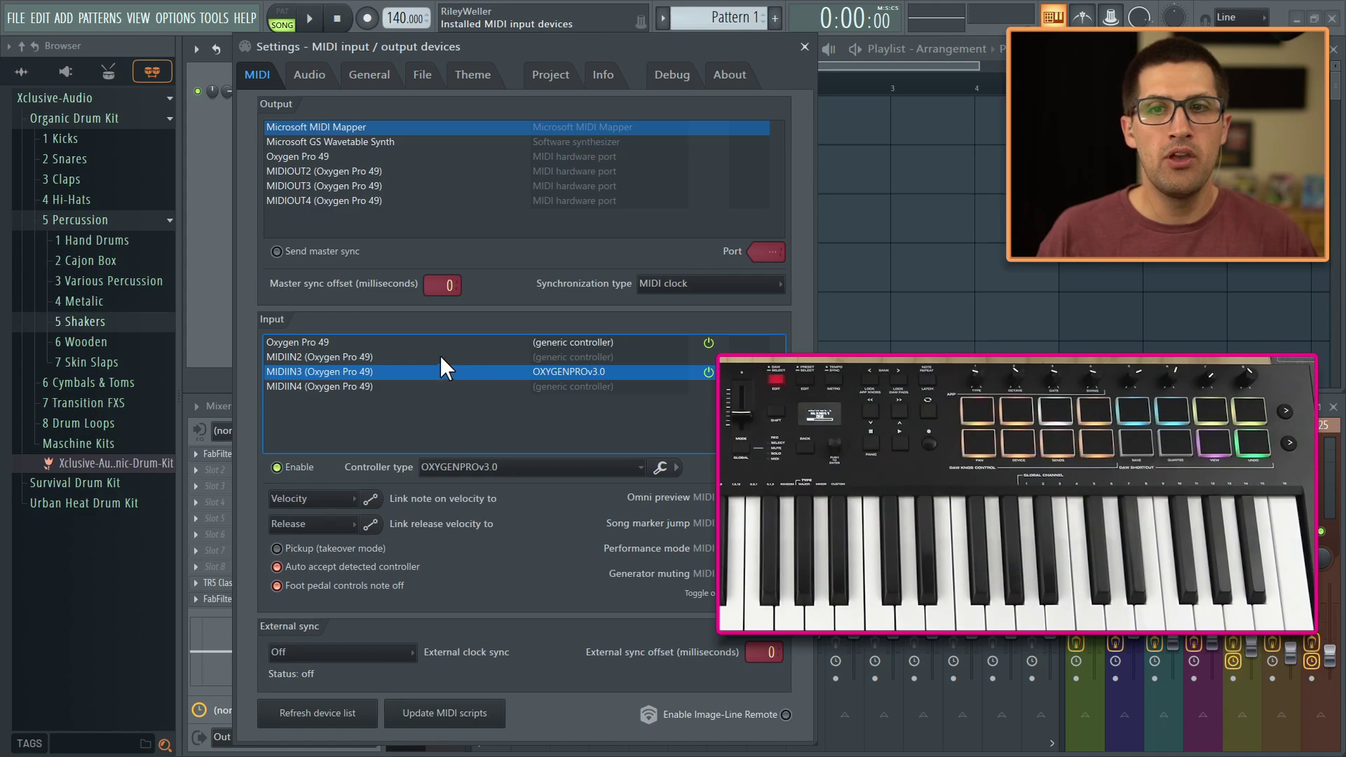
click(310, 342)
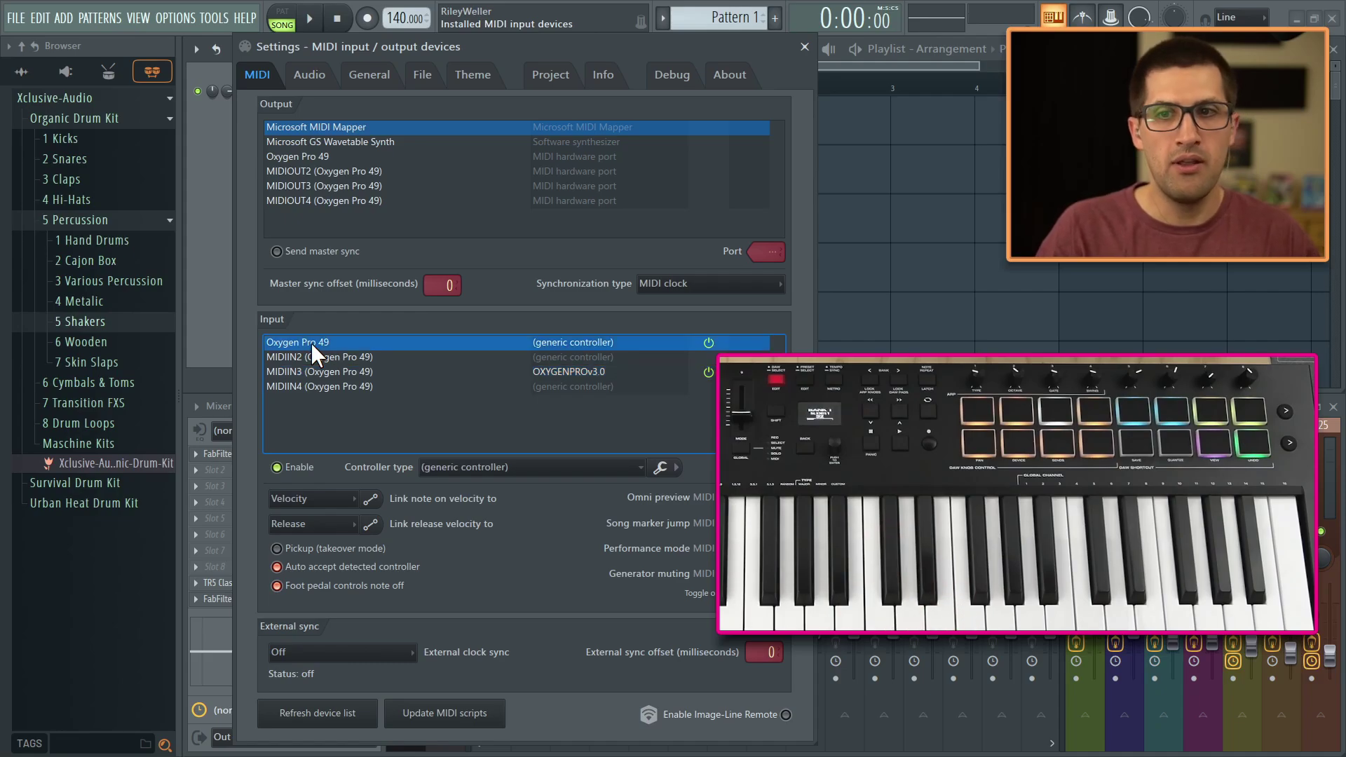
Step: Set the controller type of the Oxygen Pro 49 input to OXYGENPROv3.0-PREMIUM
click(465, 471)
click(740, 703)
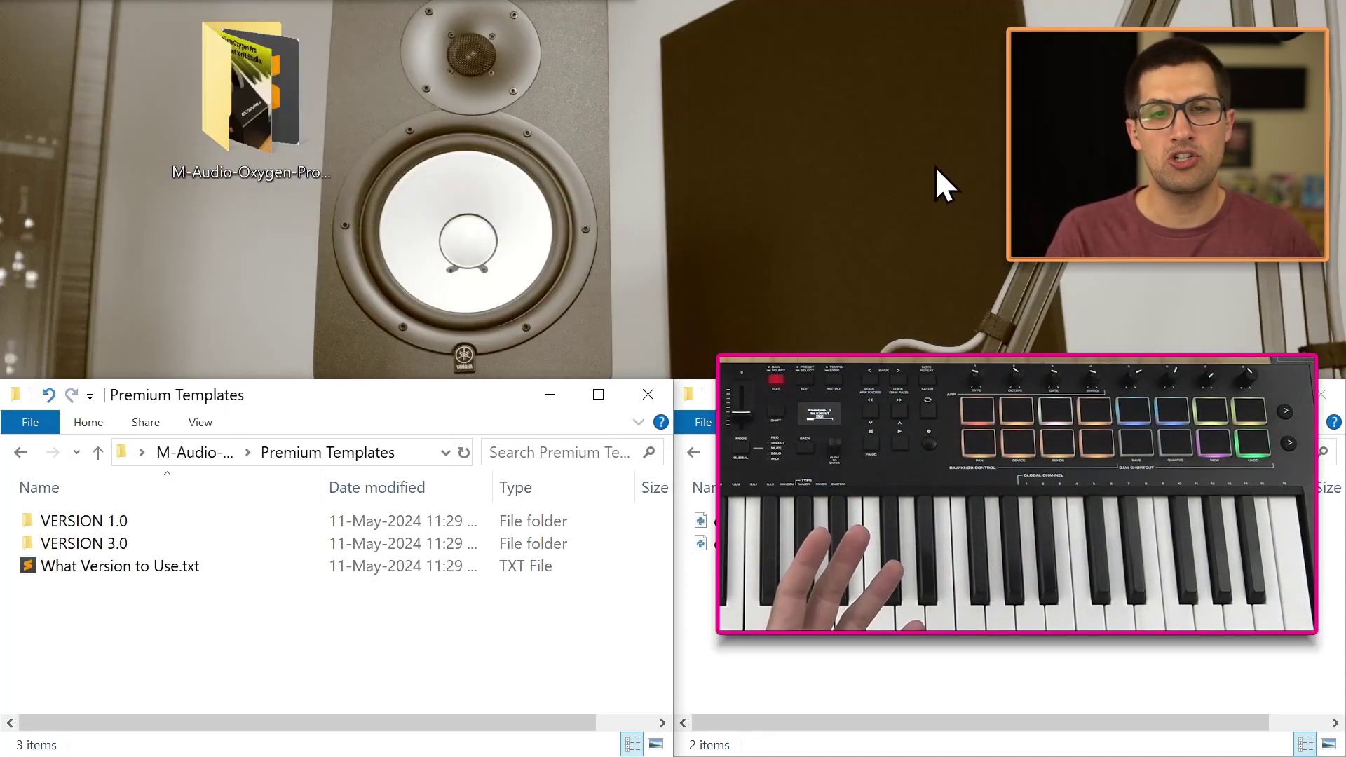
Step: Switch to the browser, open M-Audio's Support Software Downloads result for the Oxygen Pro preset editor, and decline all cookies
click(753, 231)
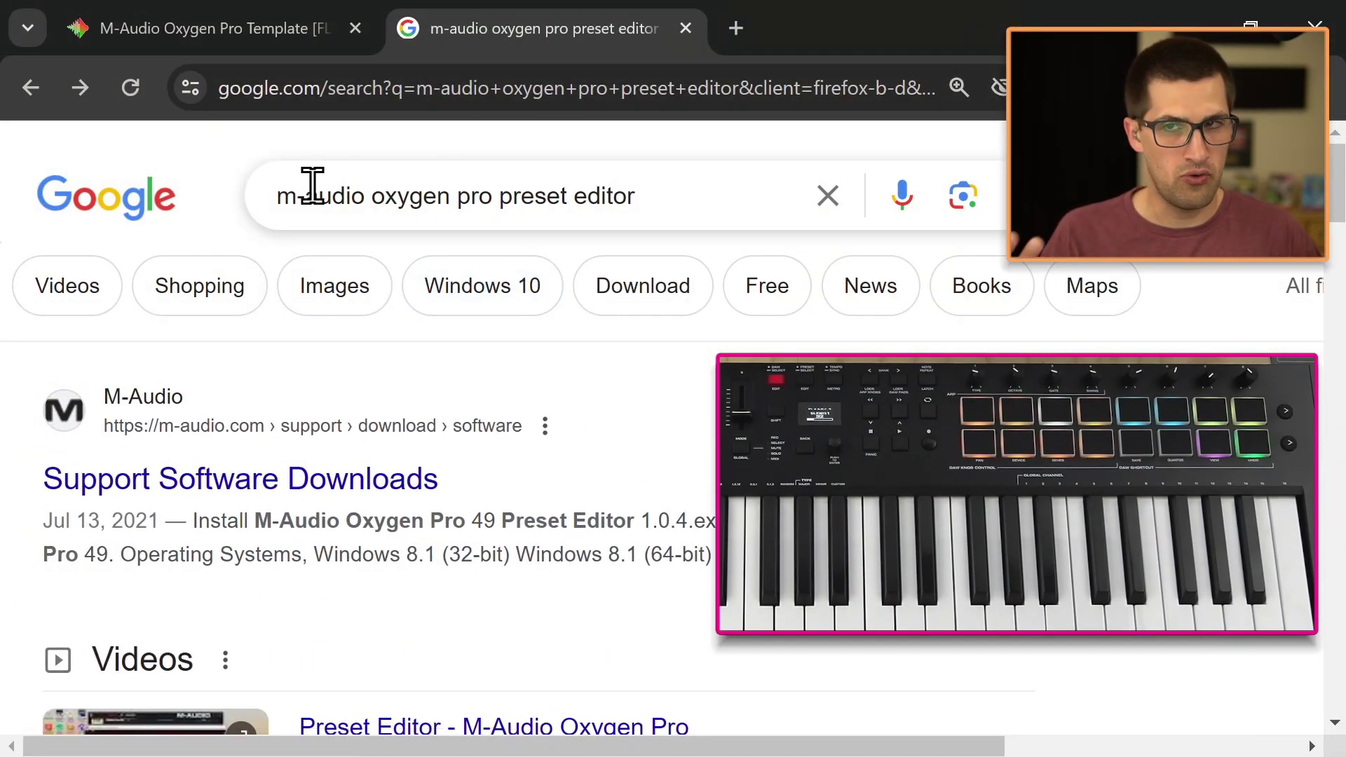
drag(280, 195, 631, 205)
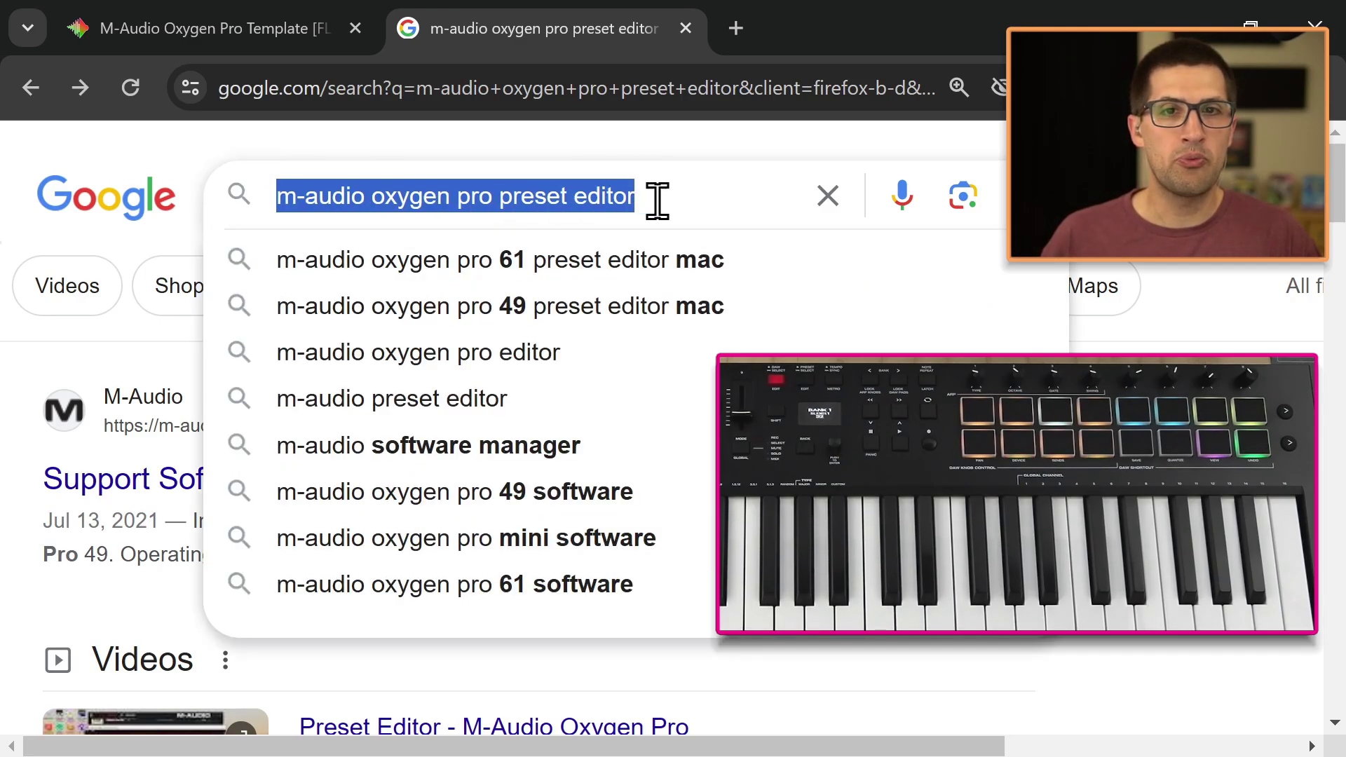
key(Escape)
click(319, 487)
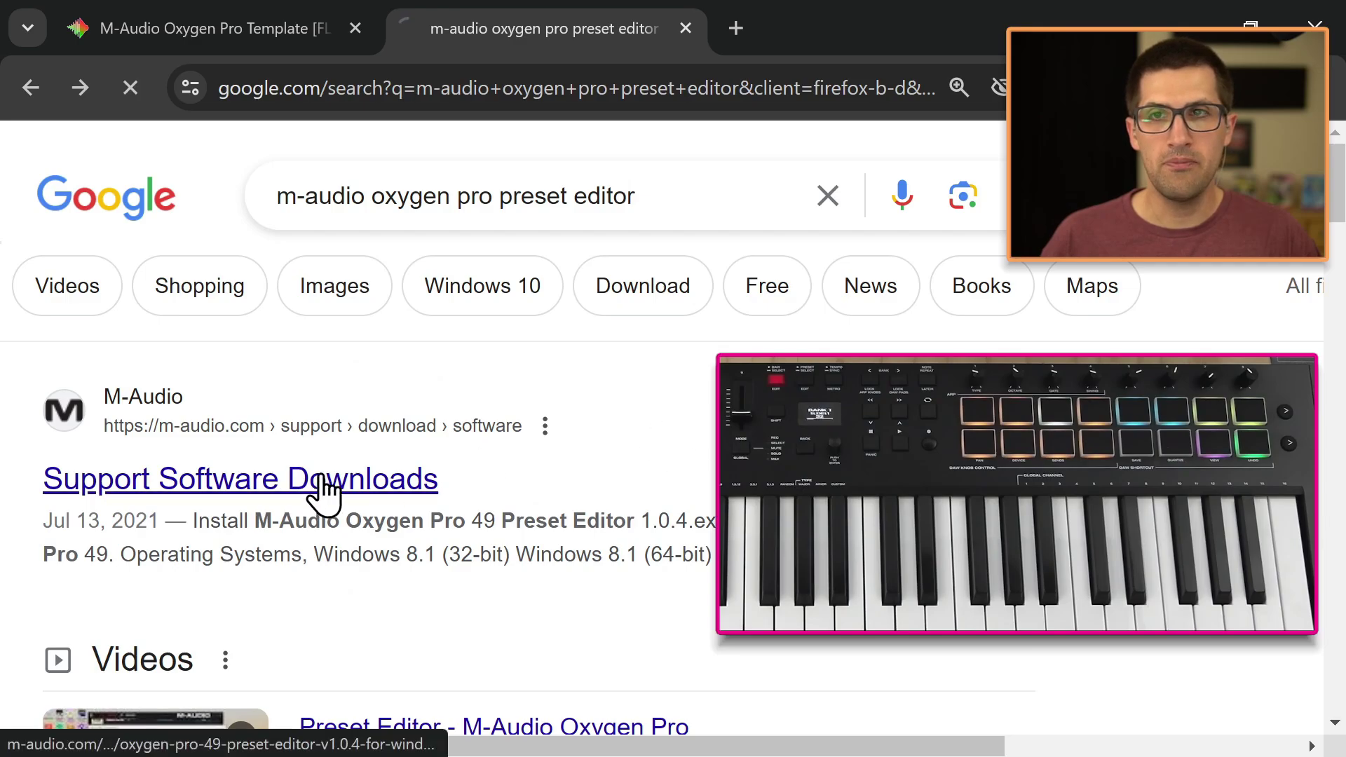
scroll(598, 460, down, 4)
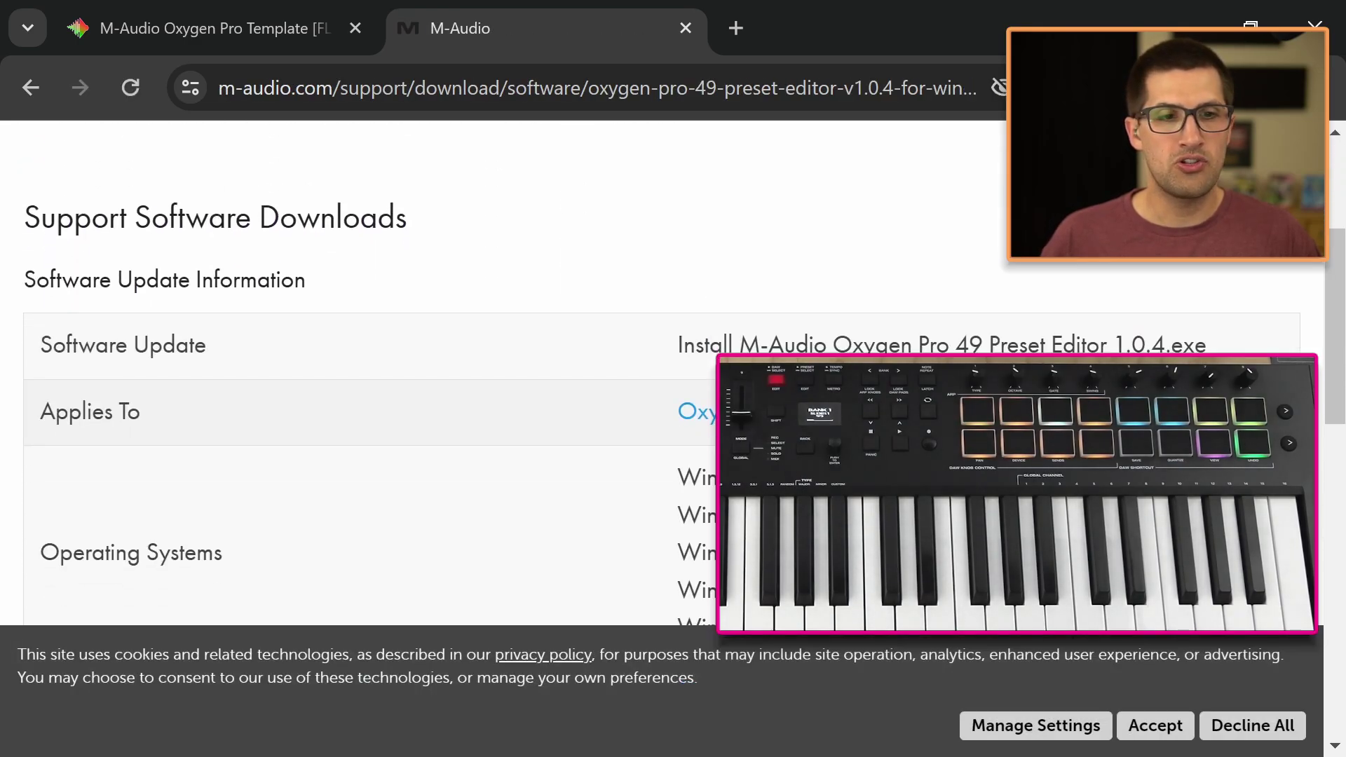
click(1232, 732)
Step: Examine the Software Update entry on the download page to see which keyboard model the preset editor installer is for
drag(671, 345, 1014, 343)
click(1014, 344)
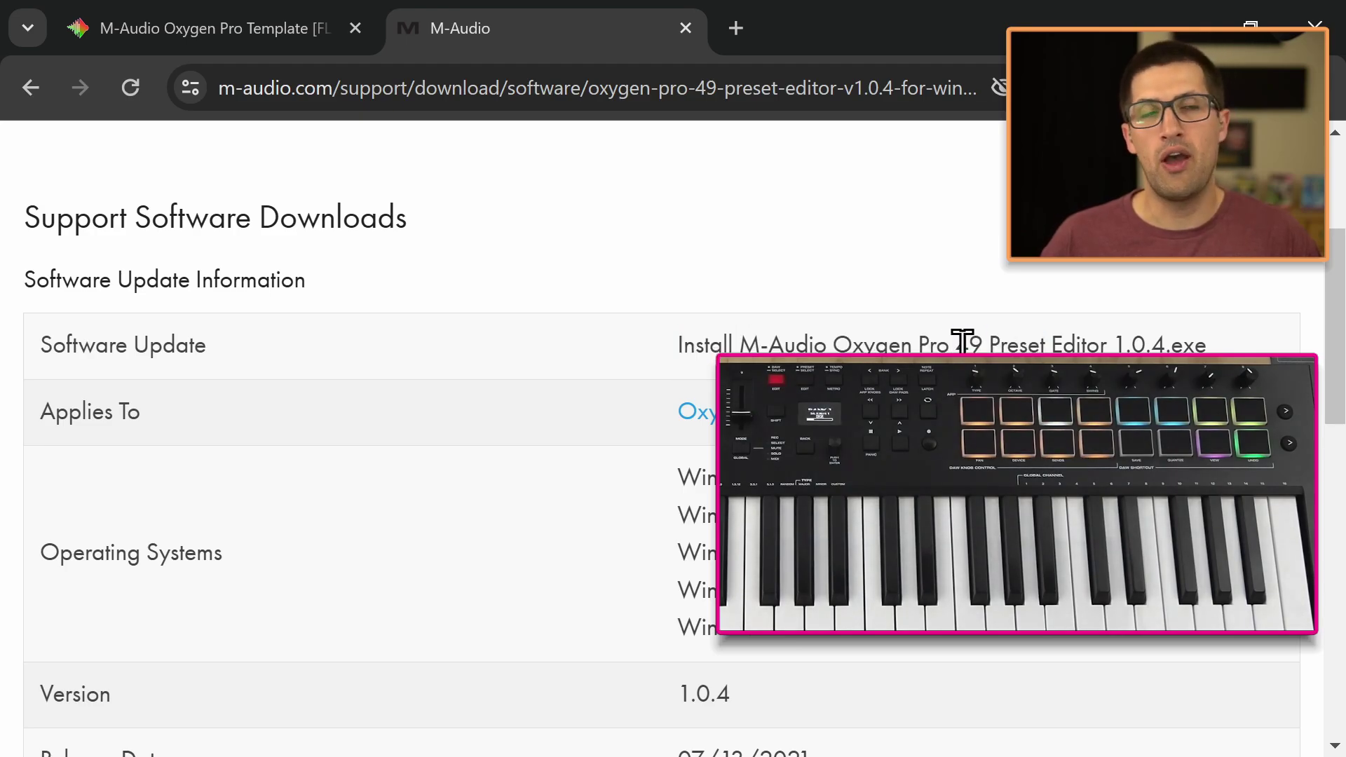
drag(960, 341, 976, 340)
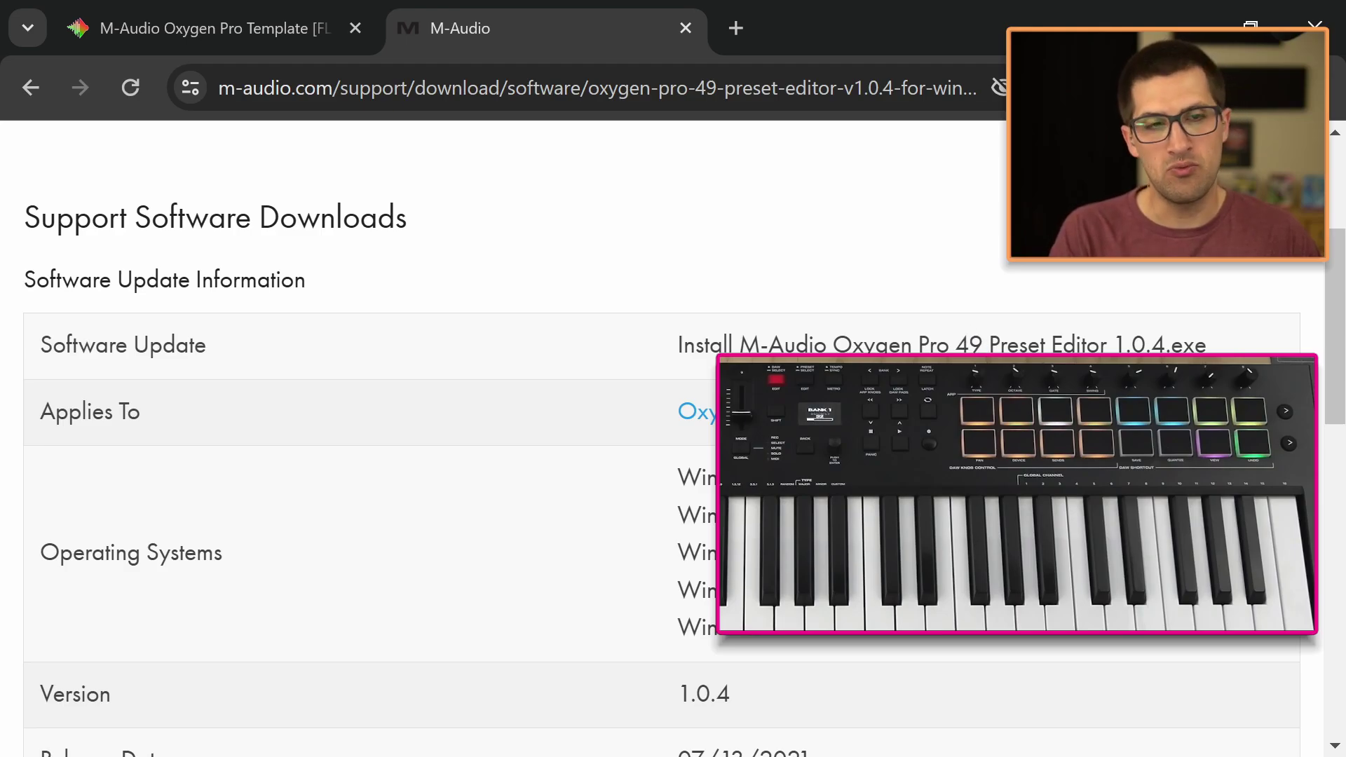
drag(1102, 344, 694, 345)
click(694, 345)
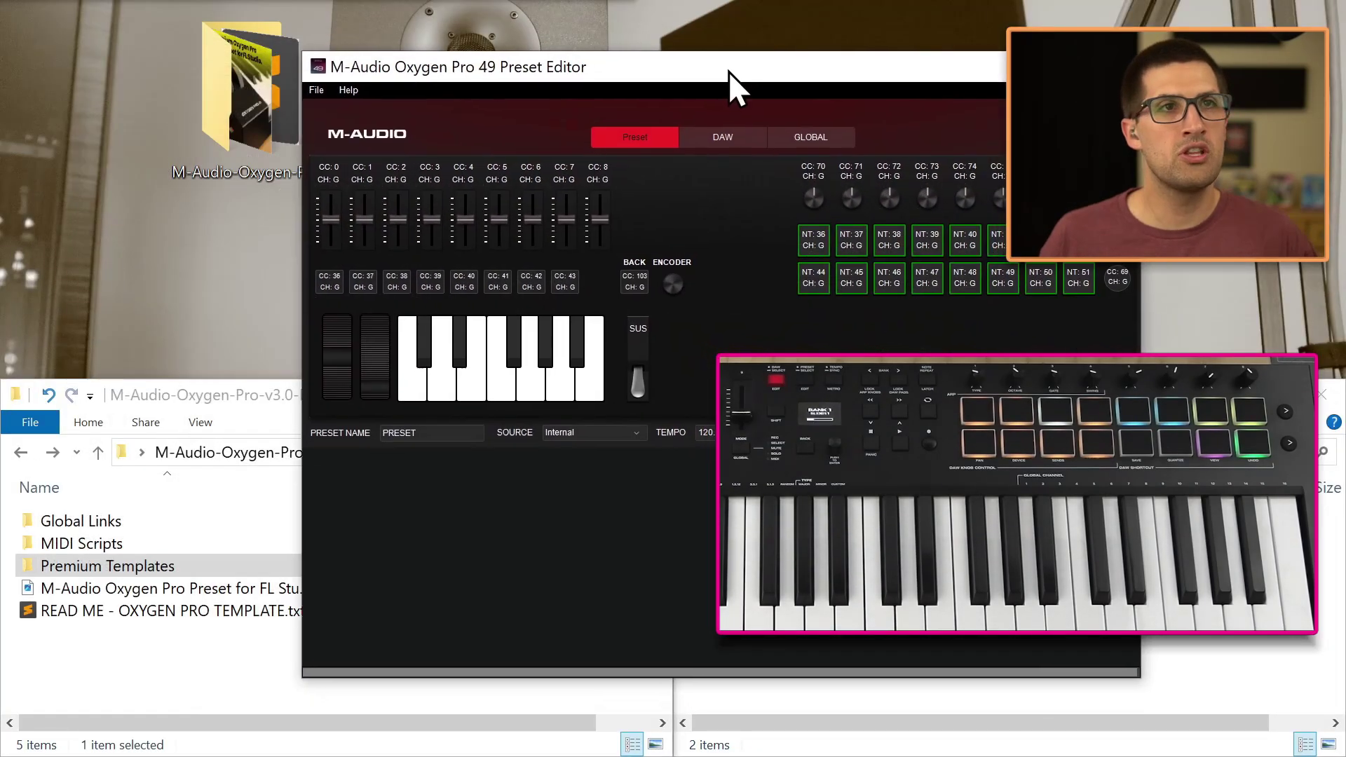
Step: Open the Premium Templates folder and select the VERSION 3.0 template folder
click(144, 673)
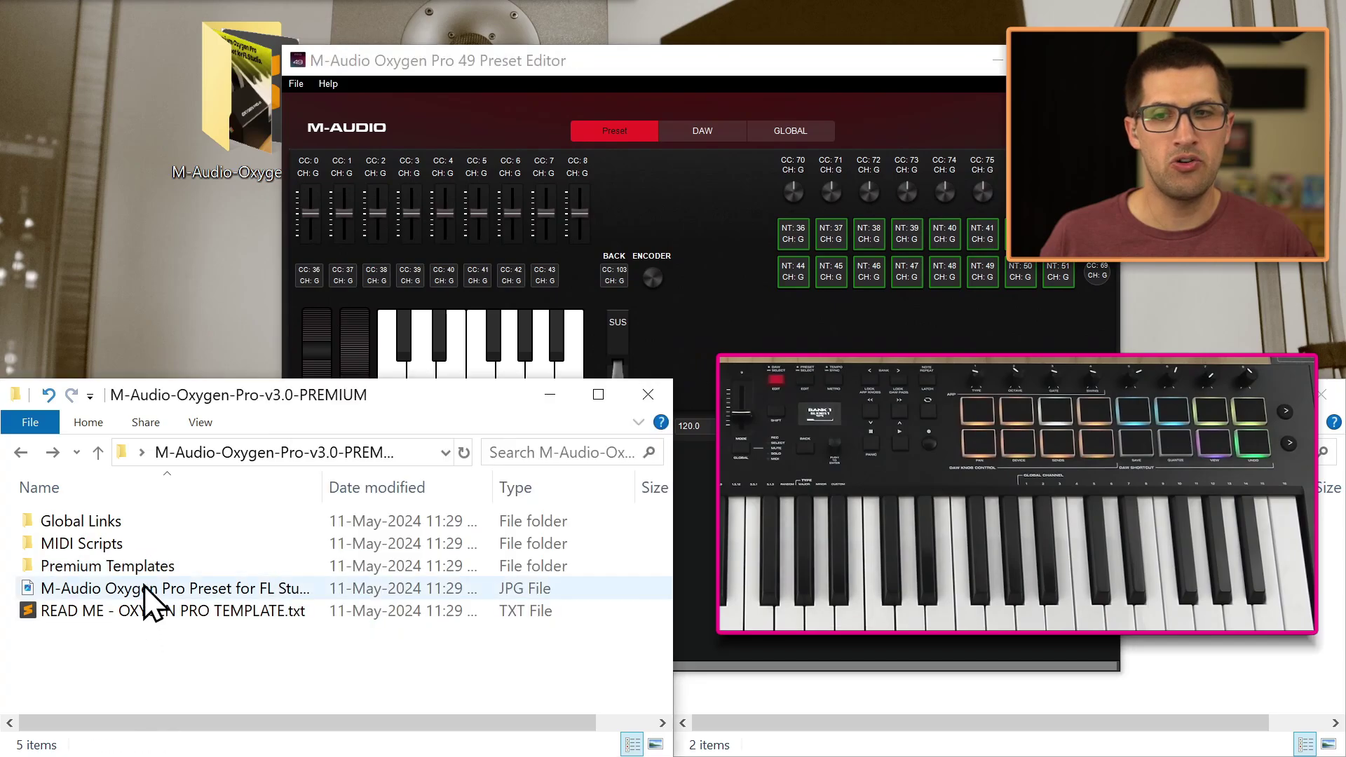
double_click(133, 567)
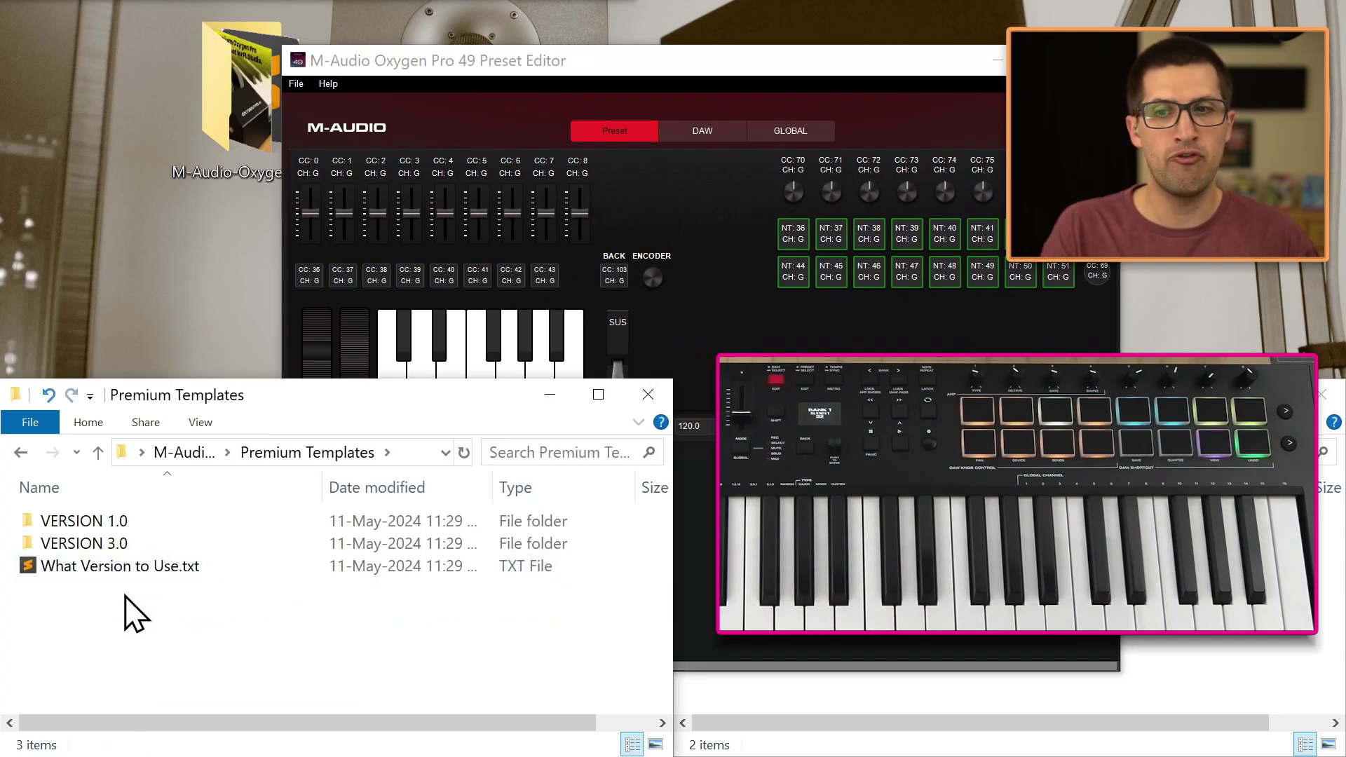
click(129, 524)
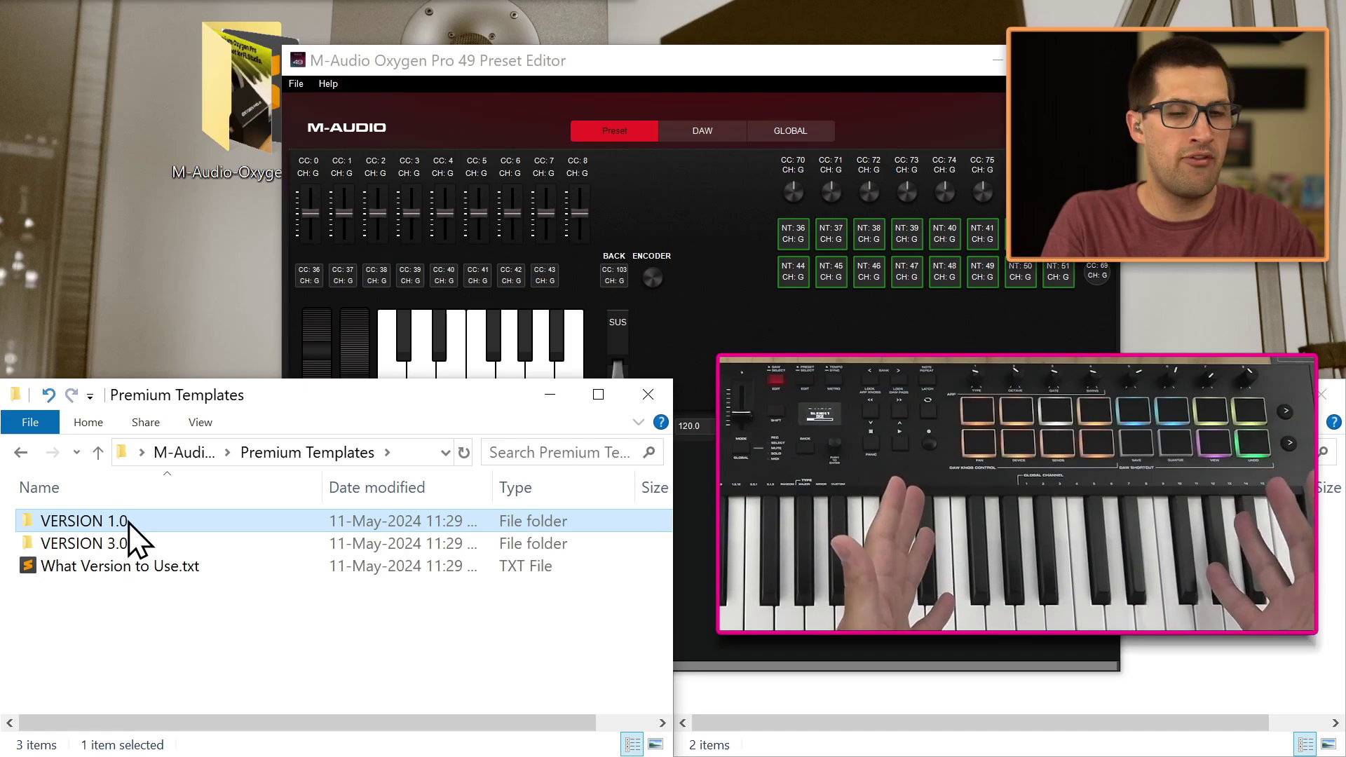
click(122, 541)
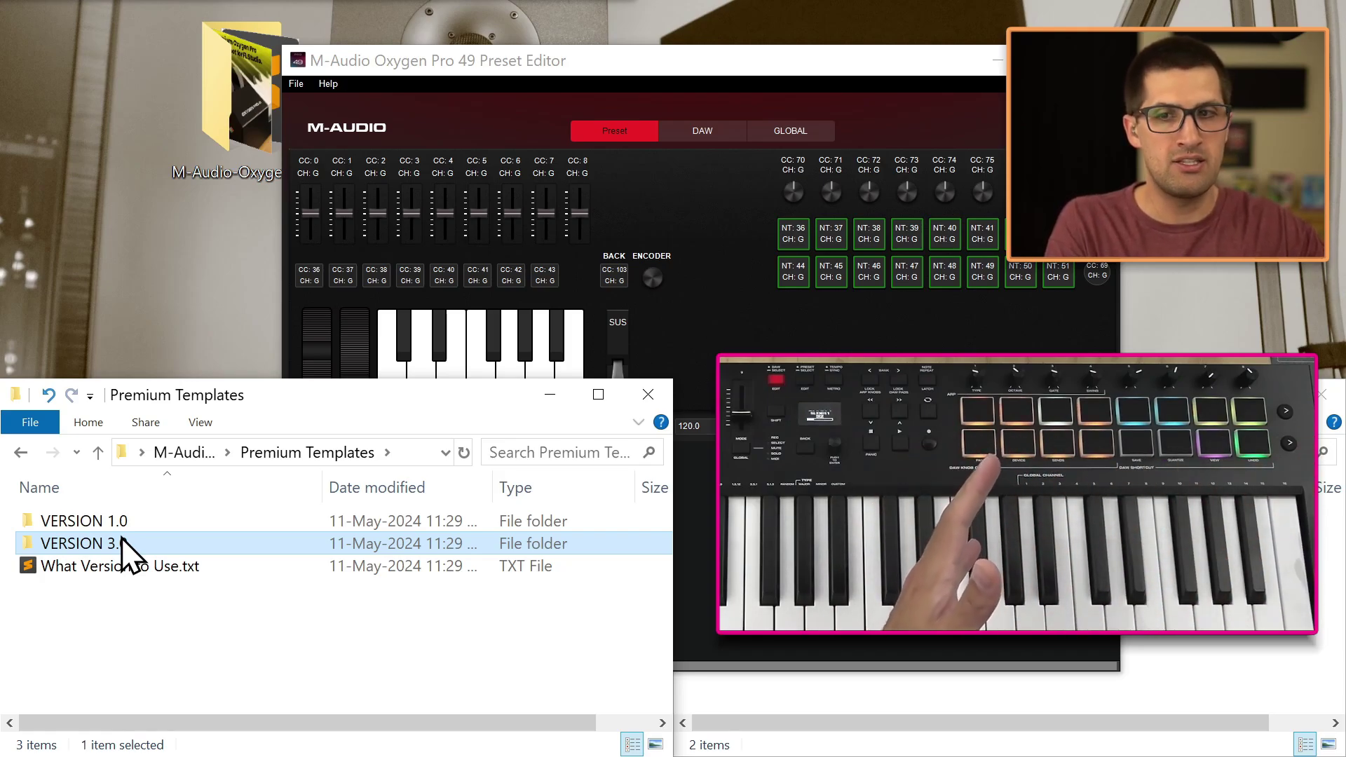
Step: Start loading a preset in the Oxygen Pro 49 Preset Editor and show all file types in the VERSION 1.0 folder
click(570, 73)
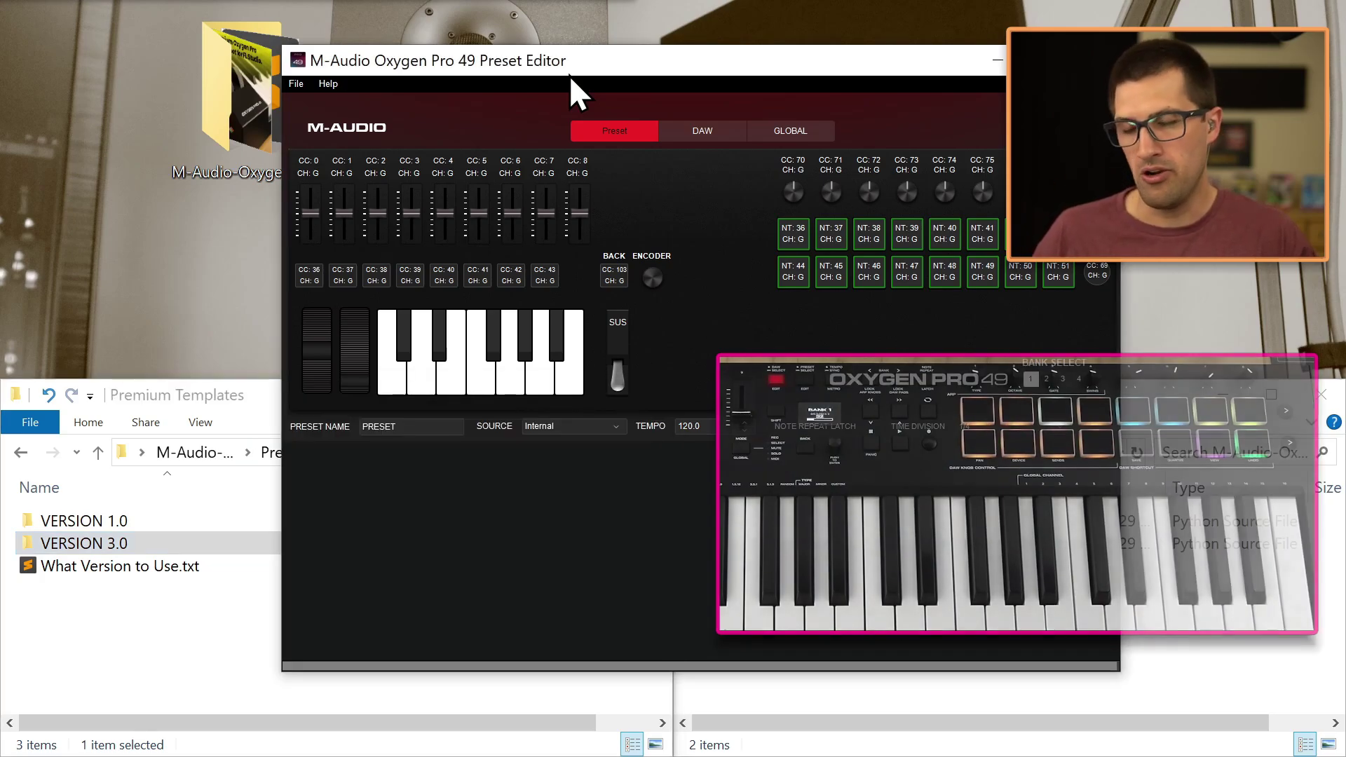
click(303, 89)
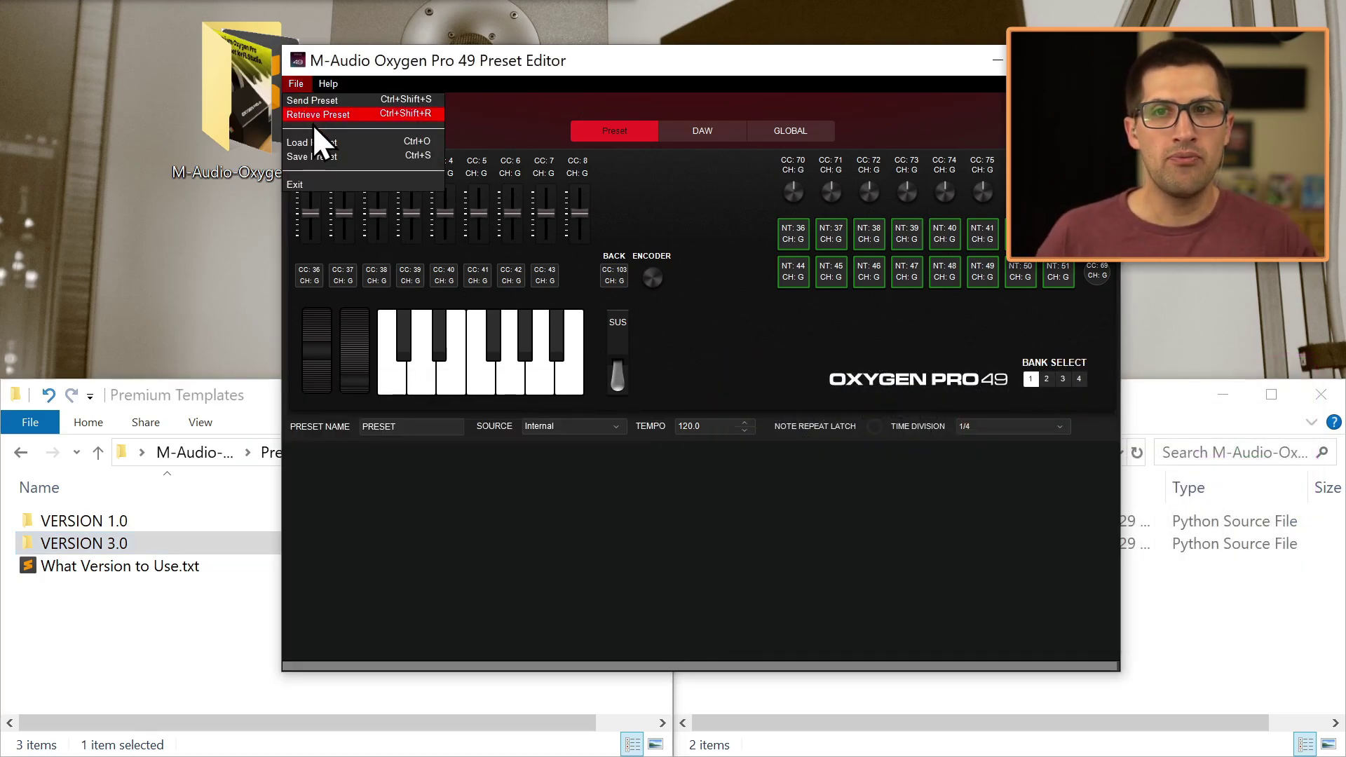
click(319, 142)
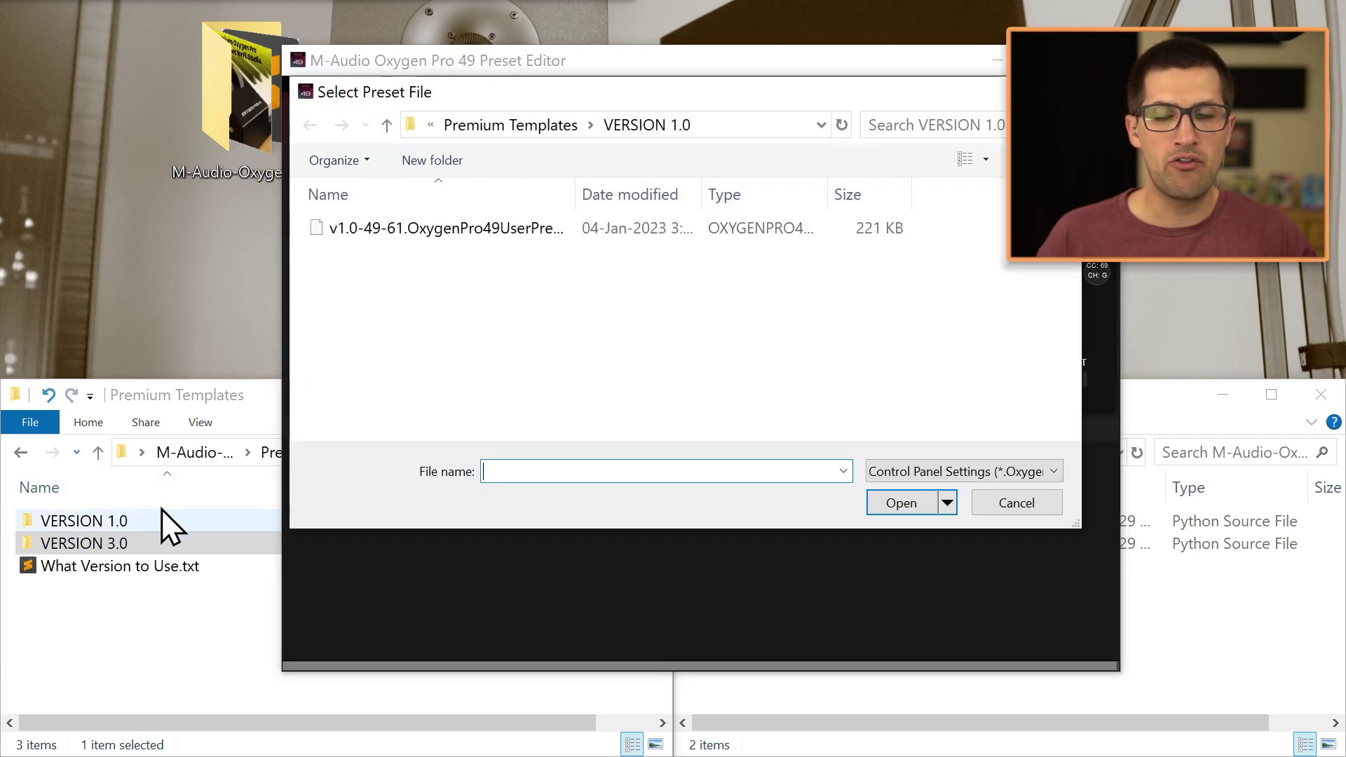
drag(589, 92, 517, 154)
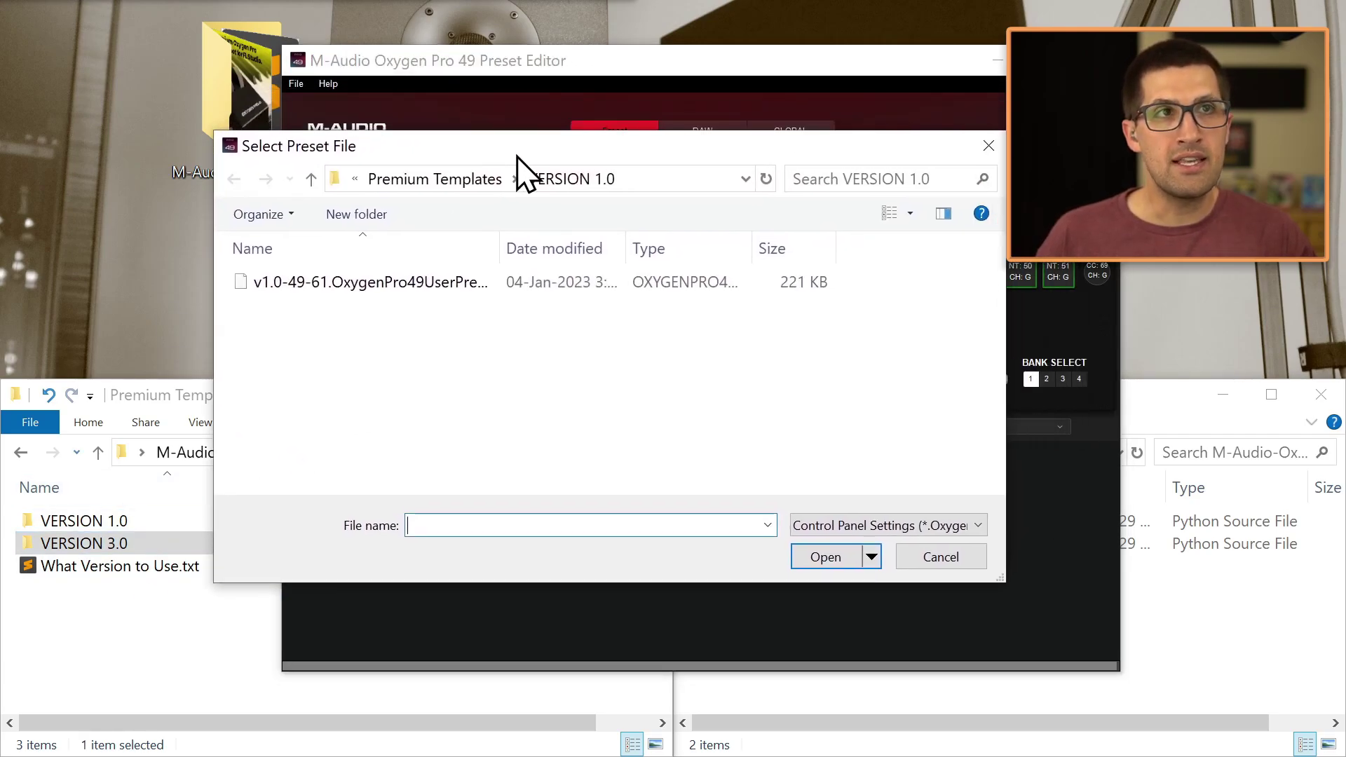
click(845, 528)
click(819, 565)
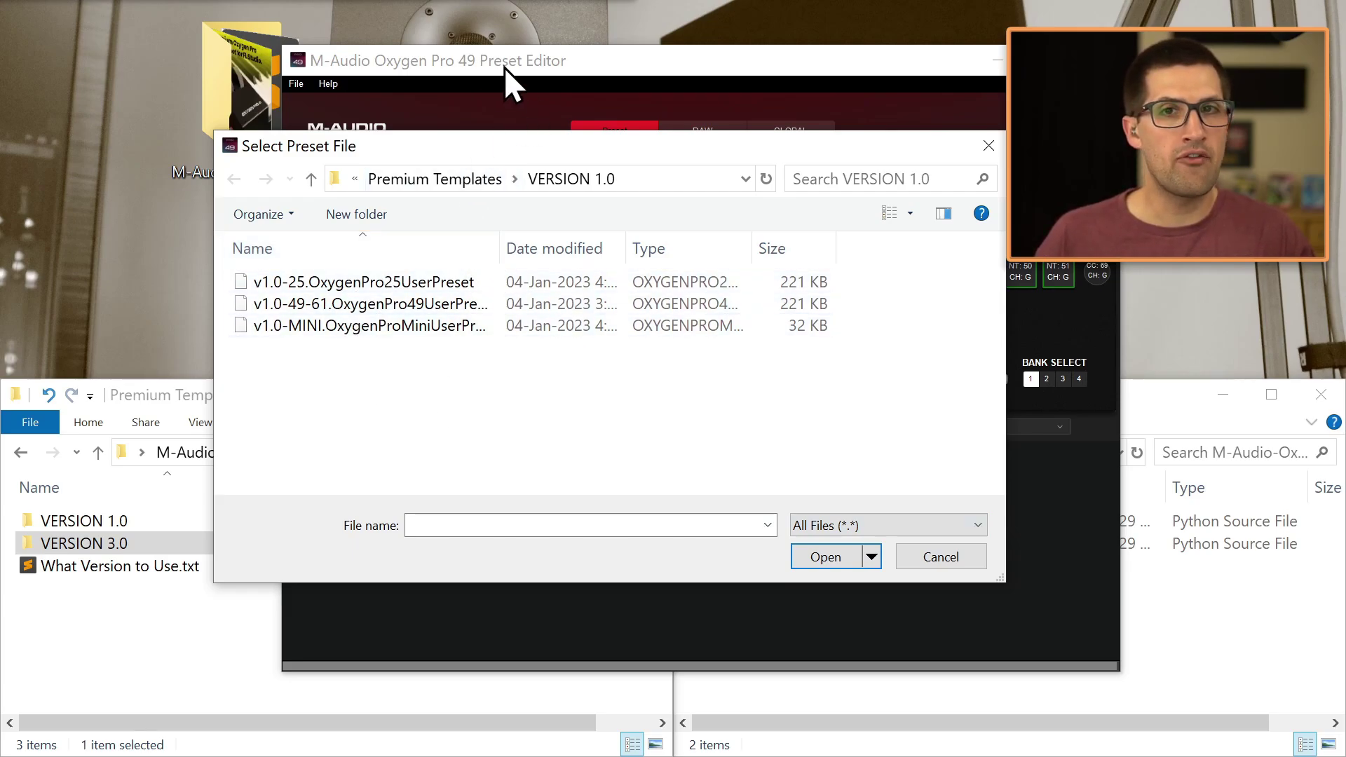
Step: Load the v1.0-49-61.OxygenPro49UserPreset file into the Preset Editor
click(306, 309)
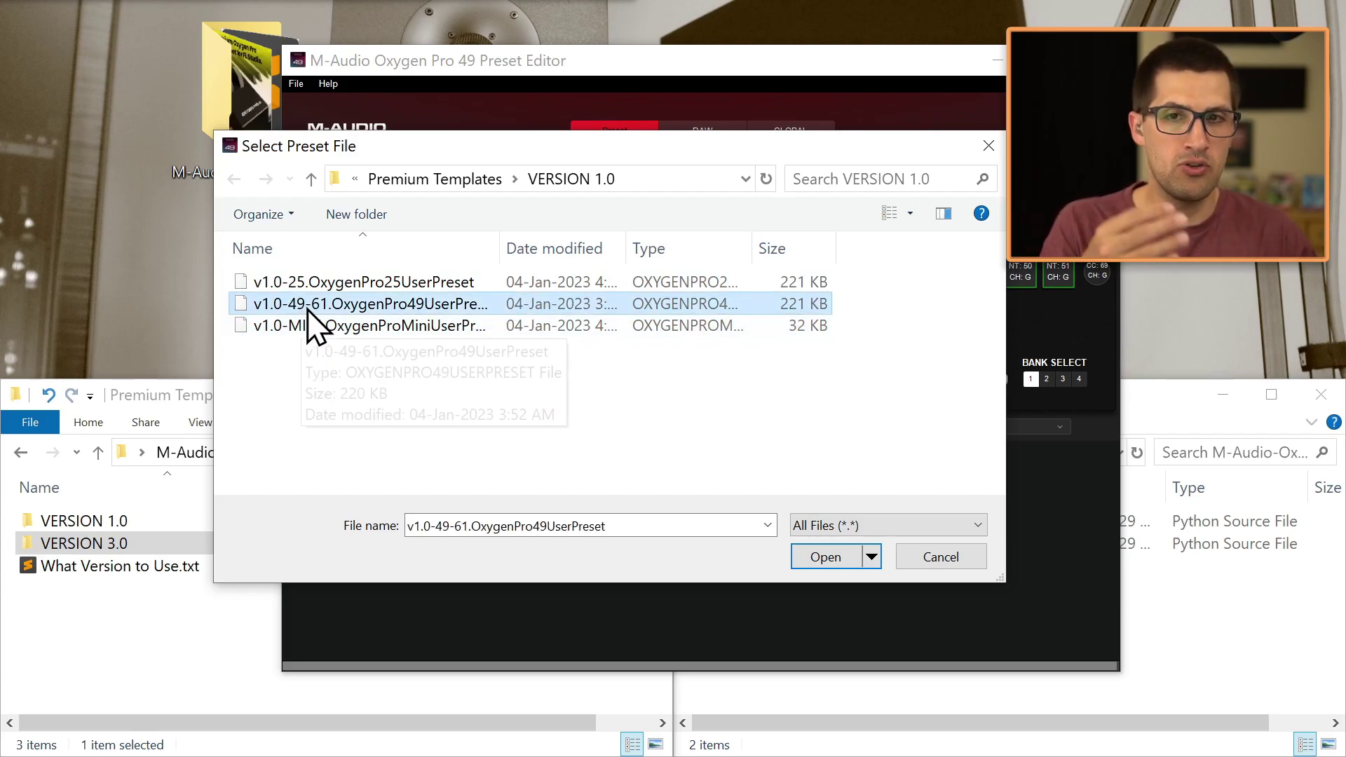
click(318, 281)
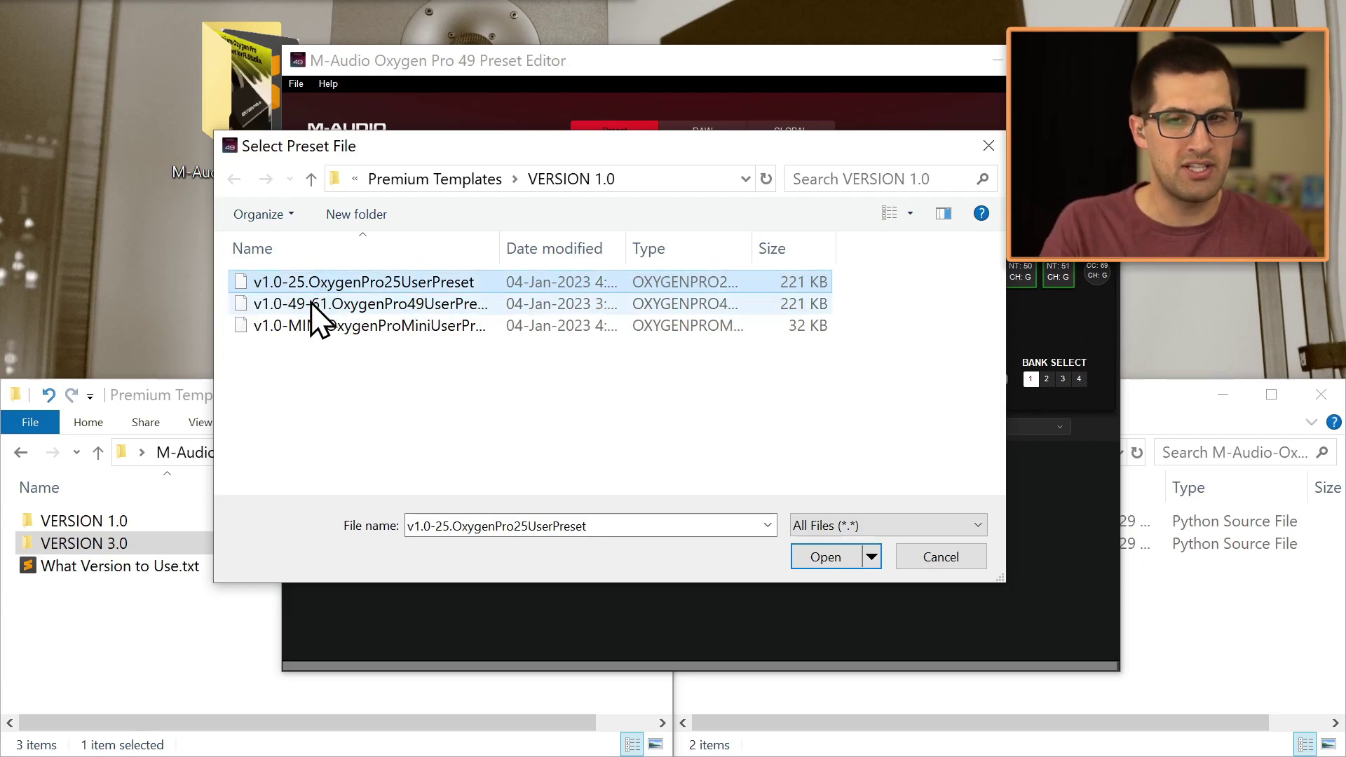
click(312, 325)
click(315, 304)
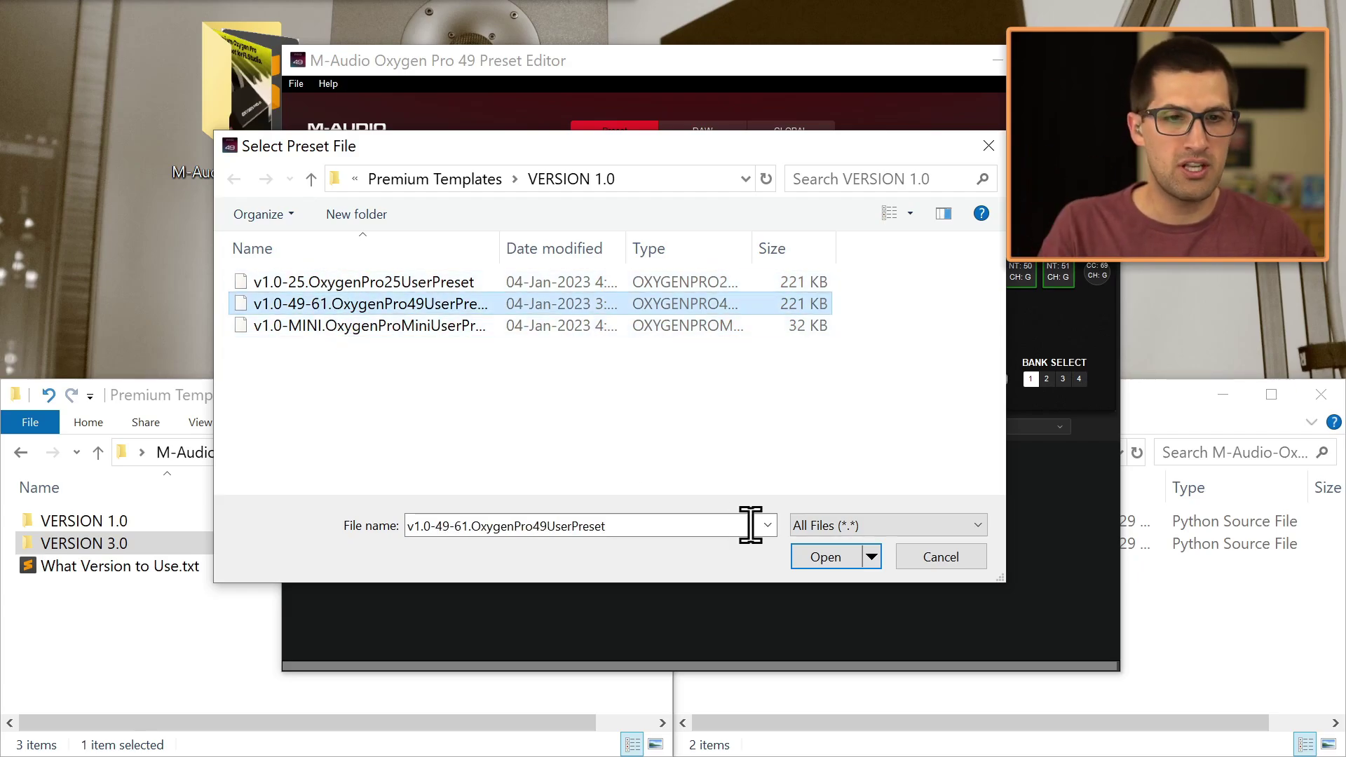
click(830, 561)
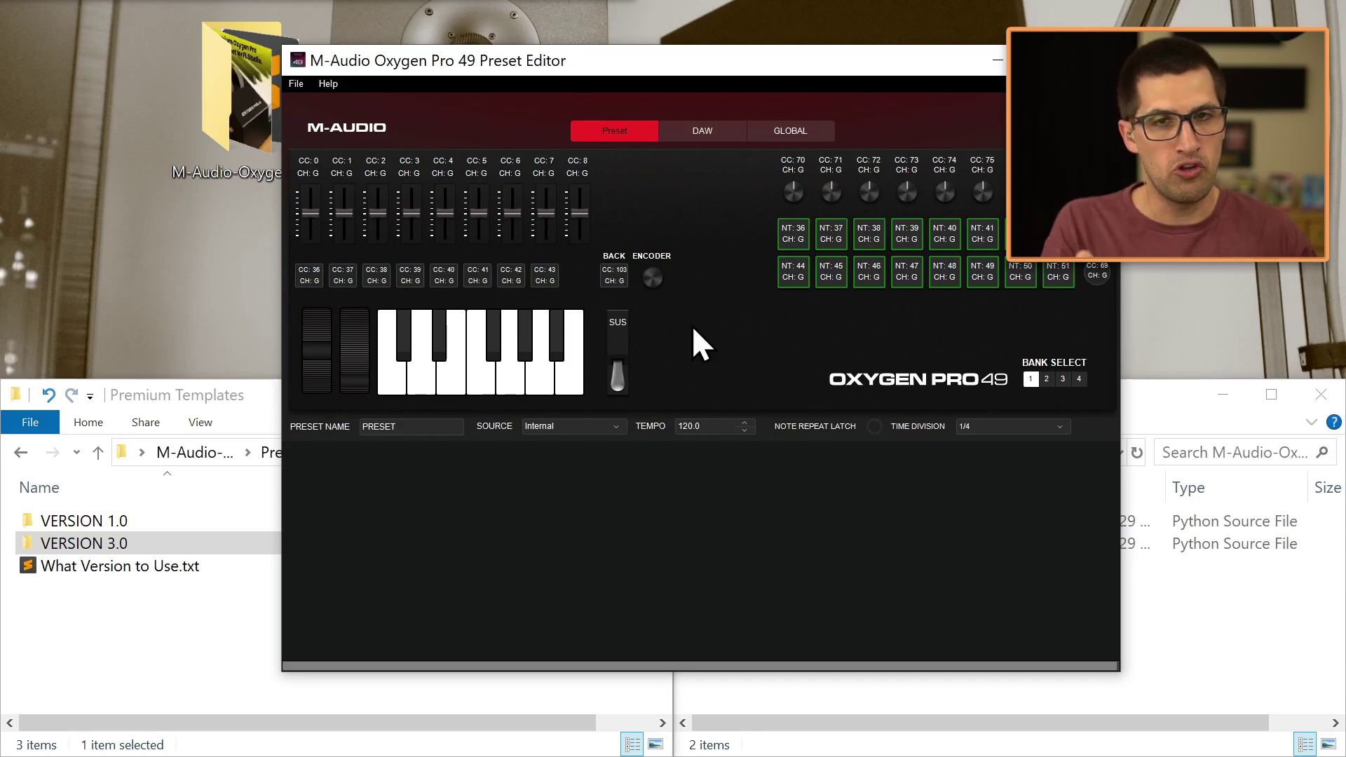
Step: Choose Preset 1 as the destination for sending the preset to the device, and close the send dialog and the Preset Editor
drag(625, 65, 531, 110)
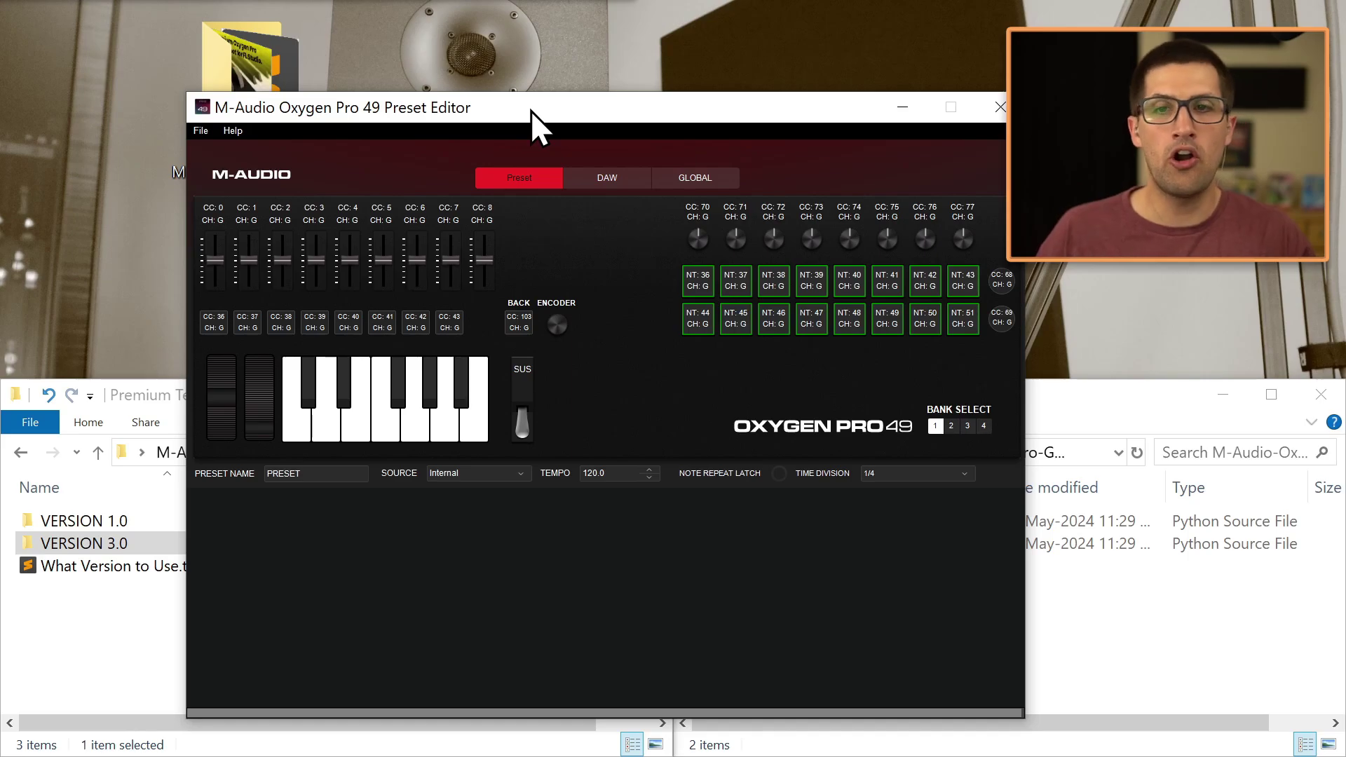
click(200, 130)
click(224, 149)
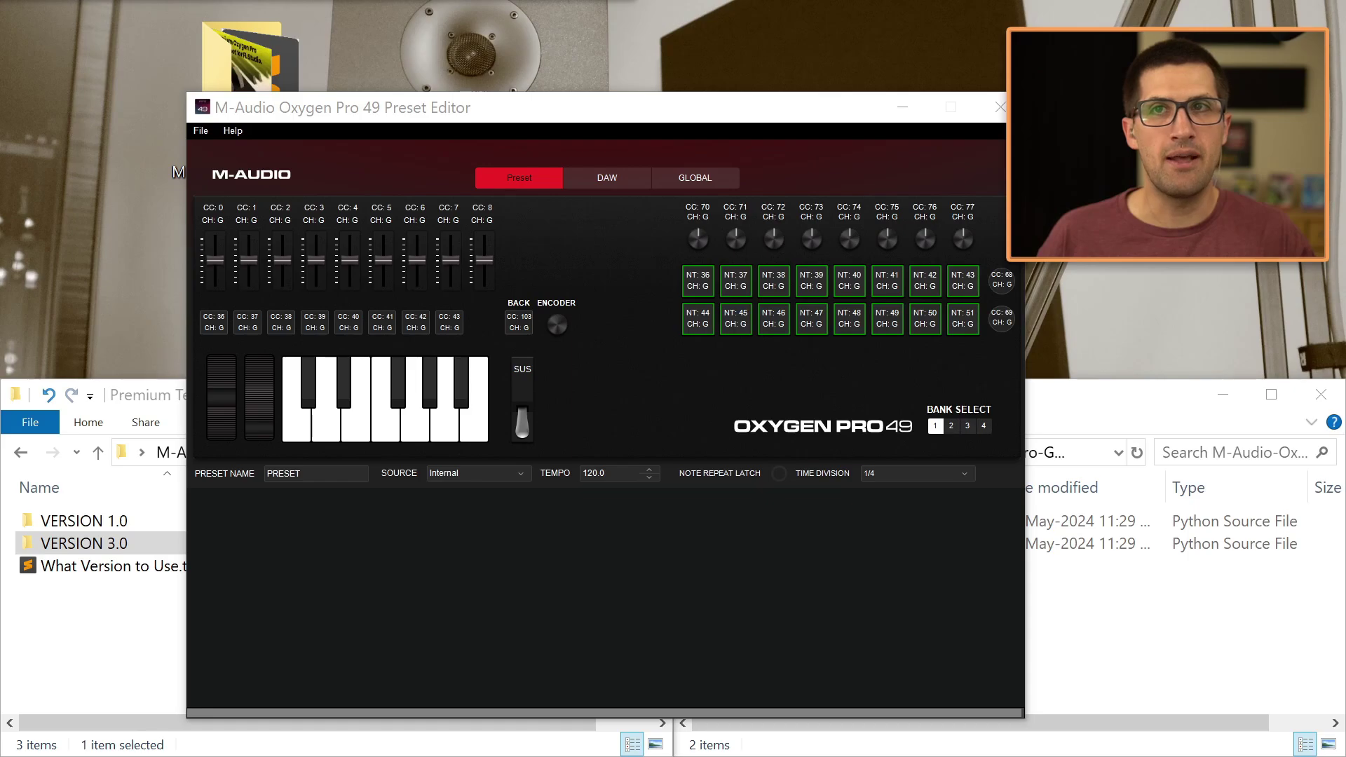
drag(499, 246, 515, 285)
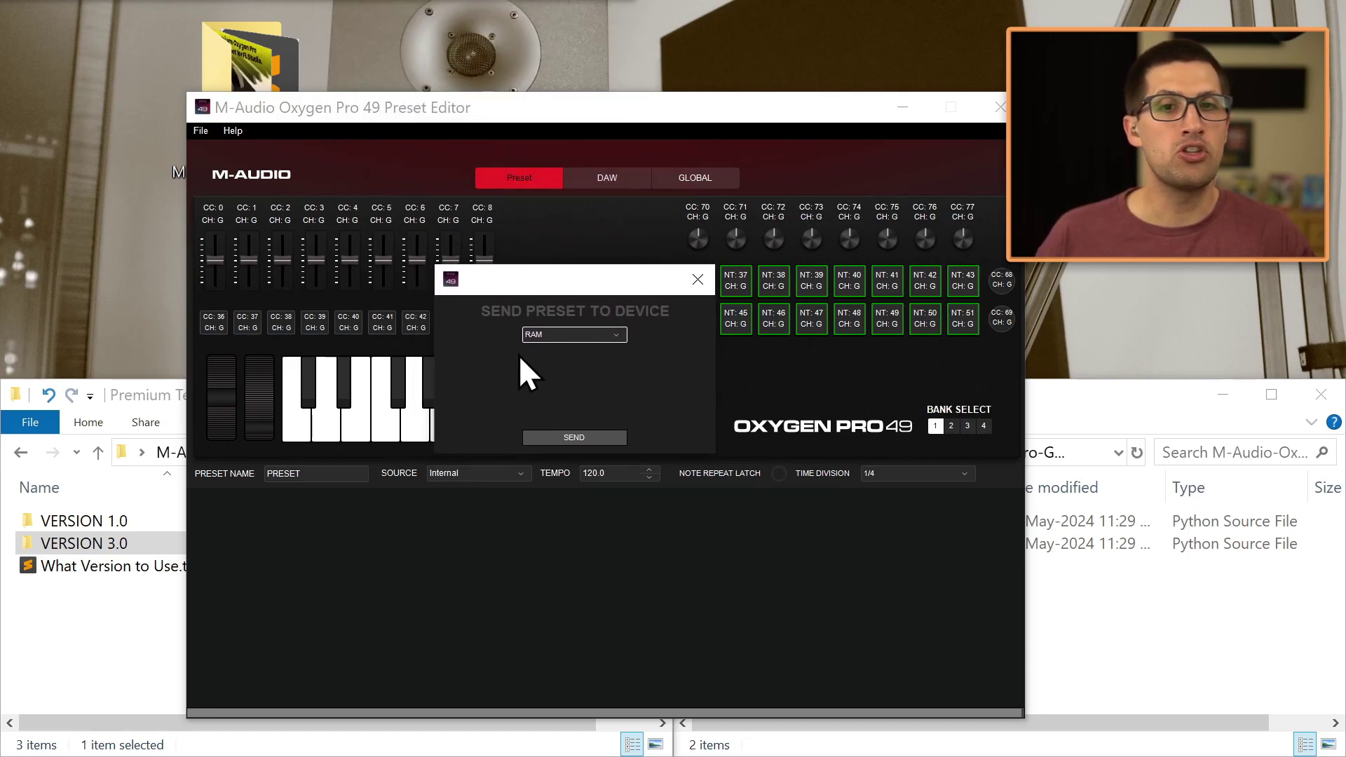
click(558, 334)
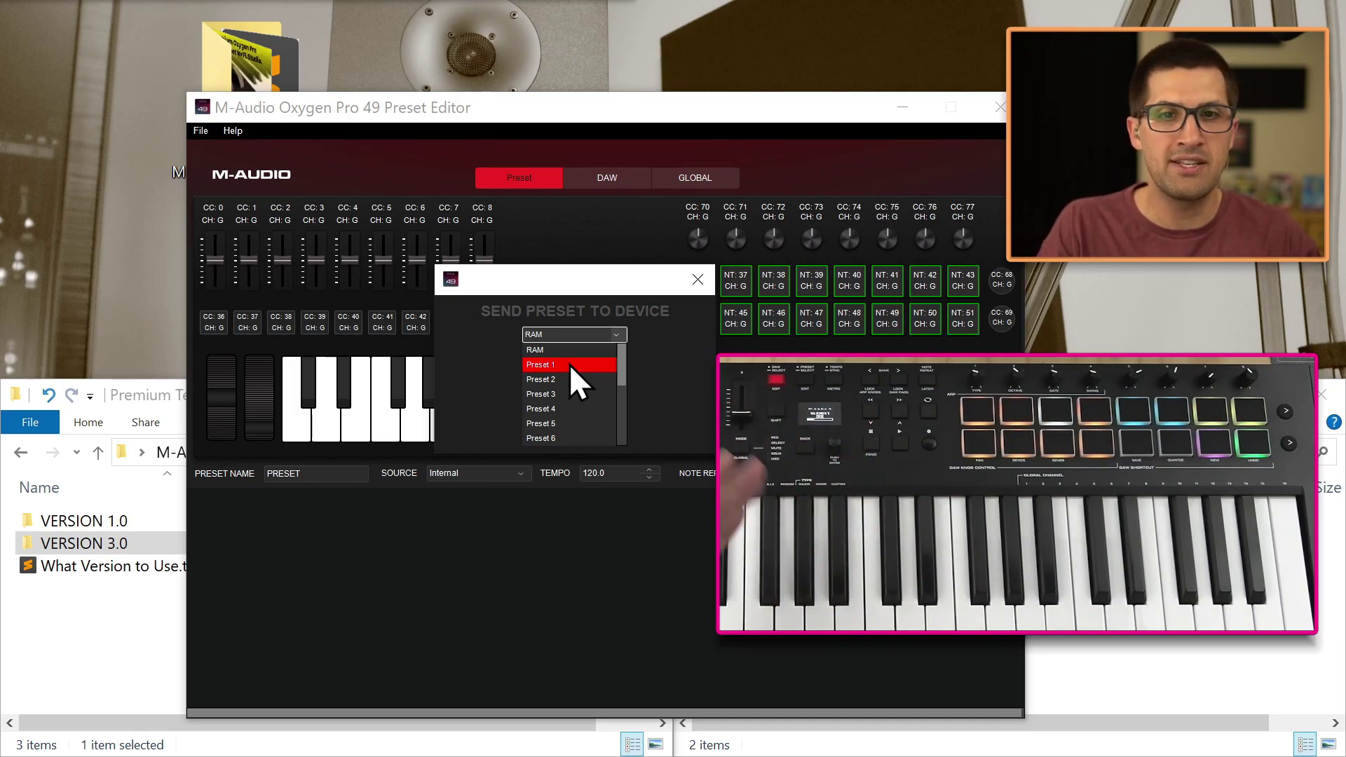
click(565, 366)
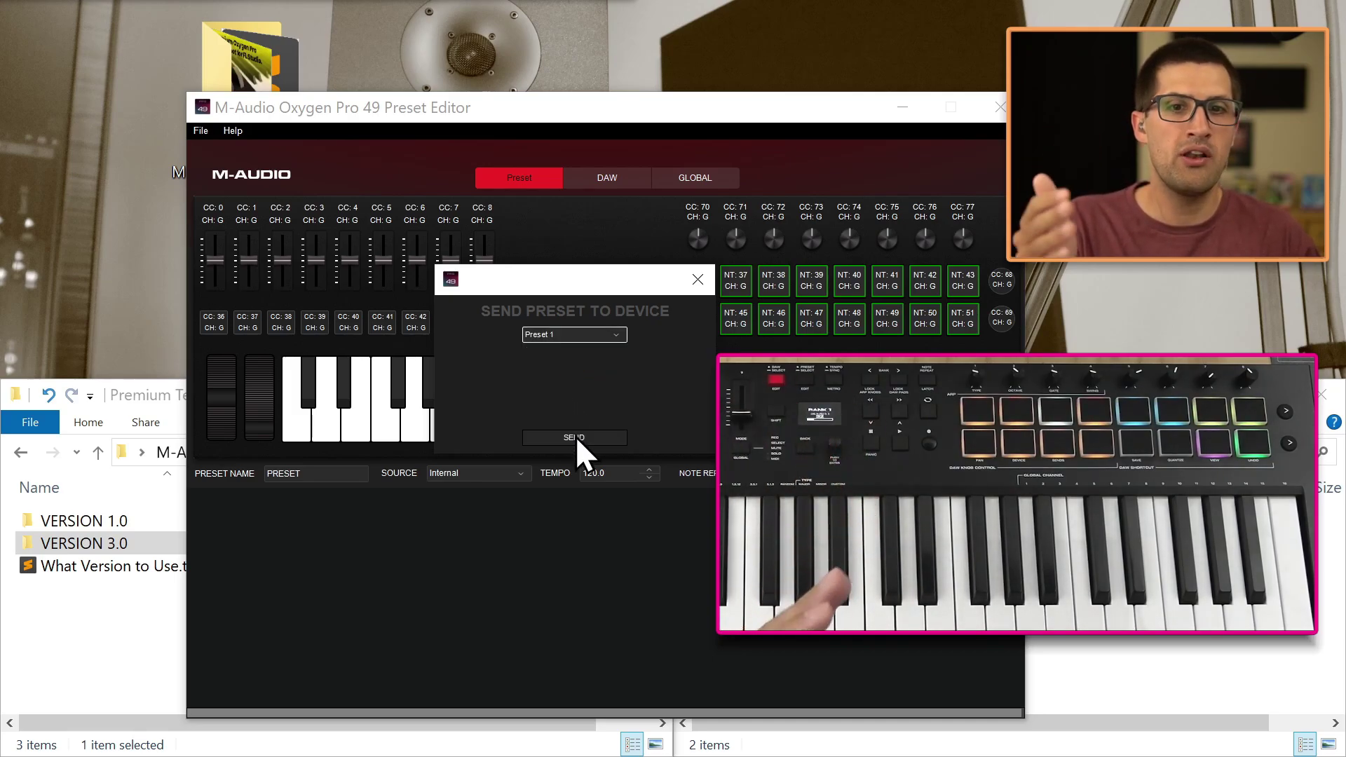
click(697, 281)
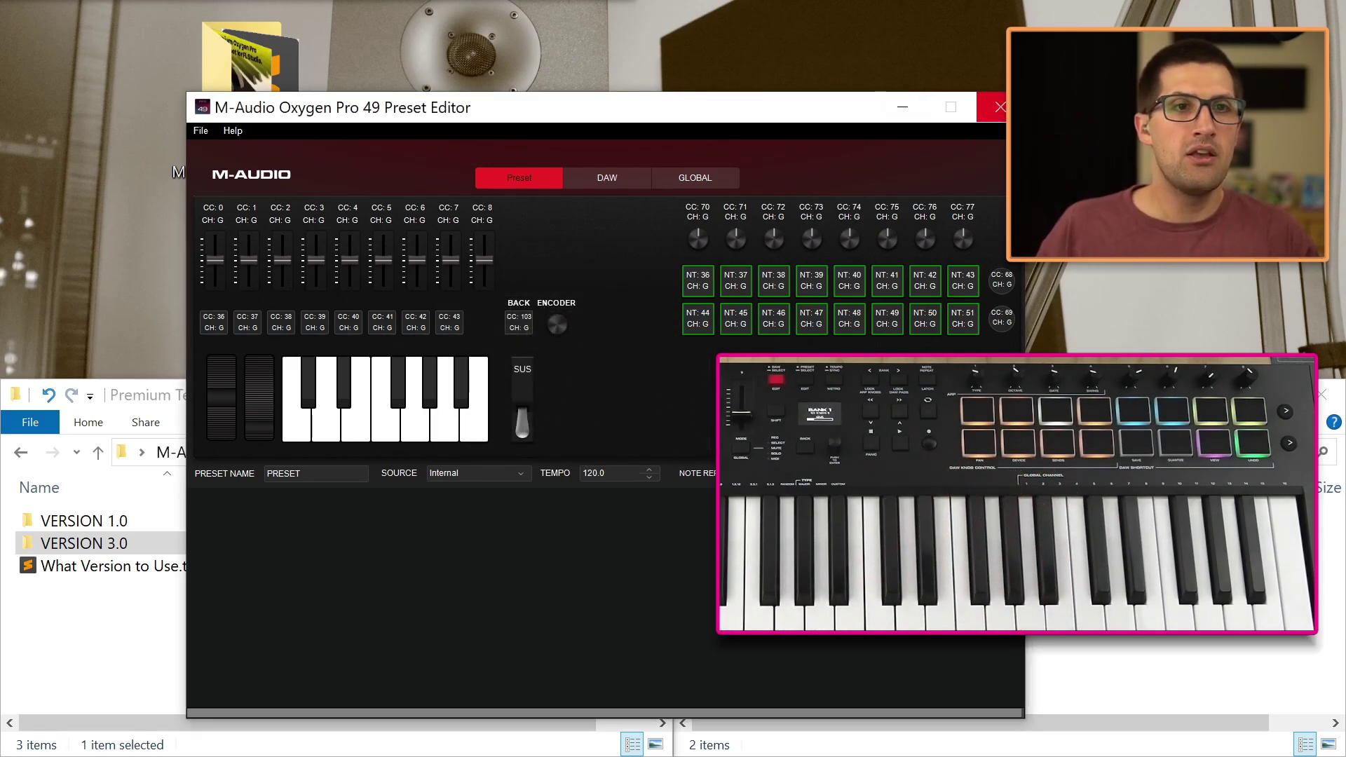
click(1000, 107)
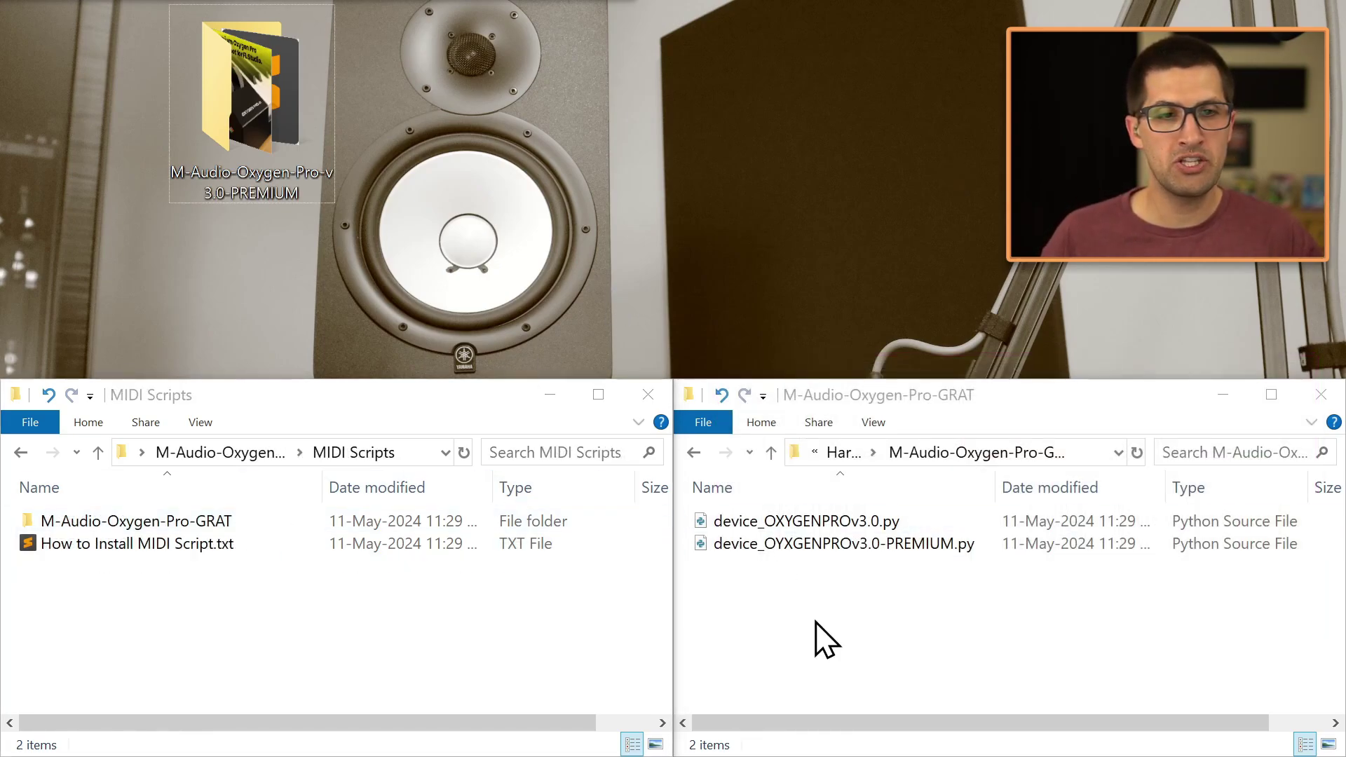
Step: Open the Hardware folder and try to copy the M-Audio-Oxygen-Pro-GRAT script folder into it
click(844, 452)
drag(155, 521, 714, 615)
key(Escape)
click(565, 652)
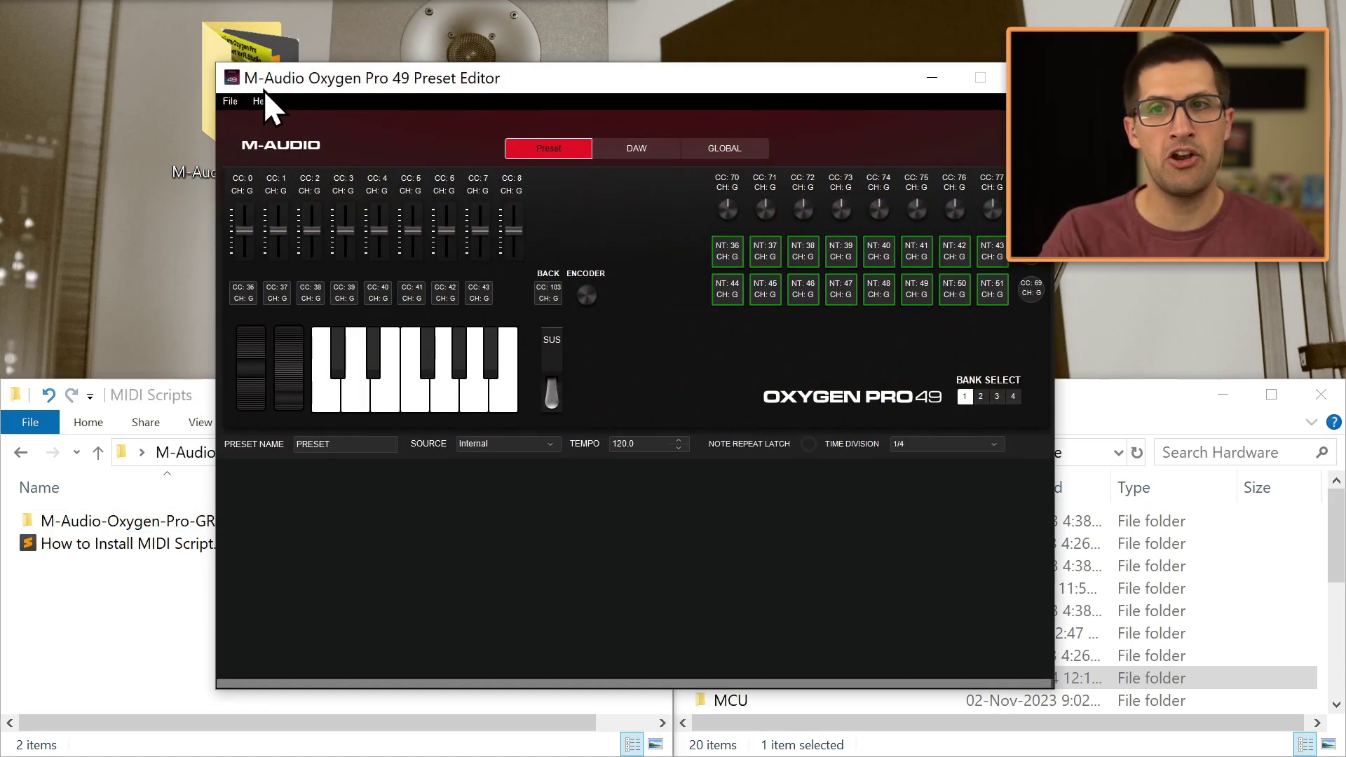
Step: Minimize the Preset Editor, return to FL Studio and close its MIDI settings
click(234, 101)
click(484, 81)
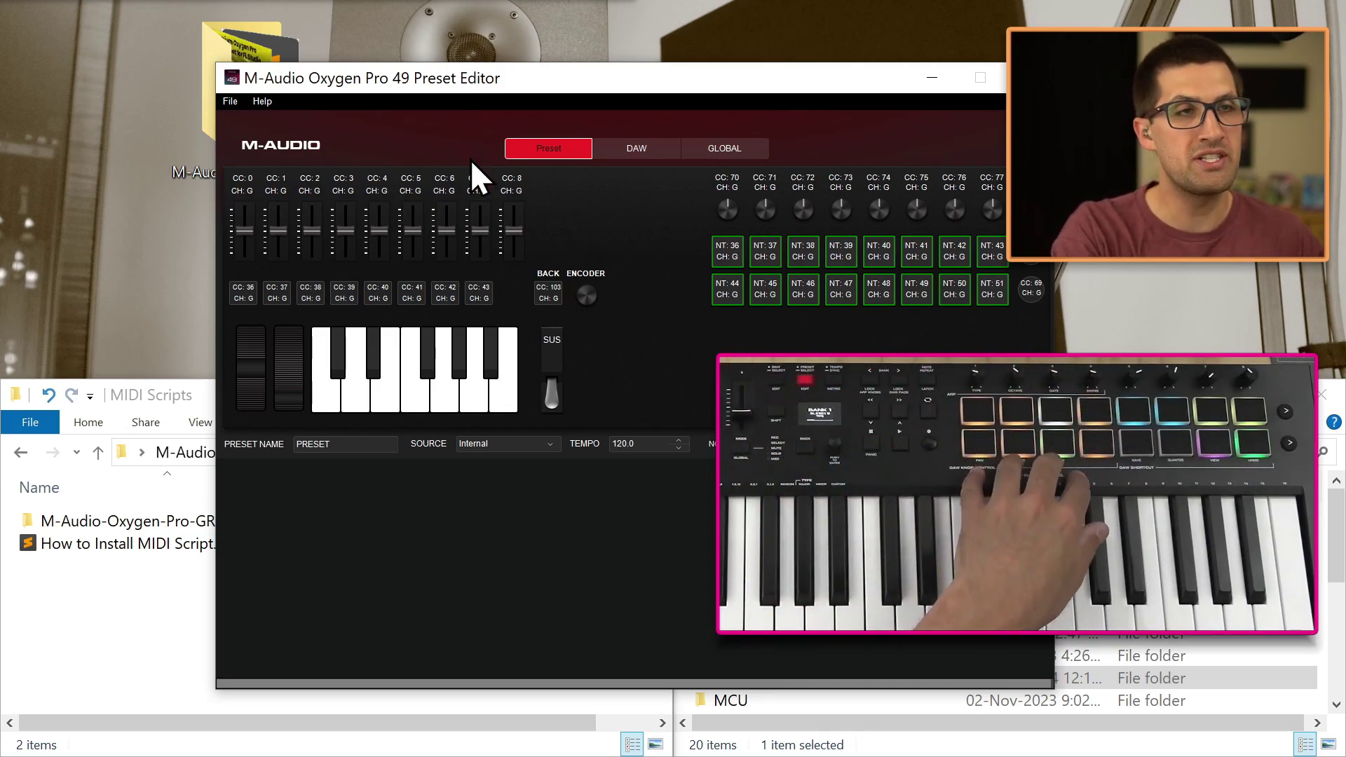
click(932, 77)
click(895, 86)
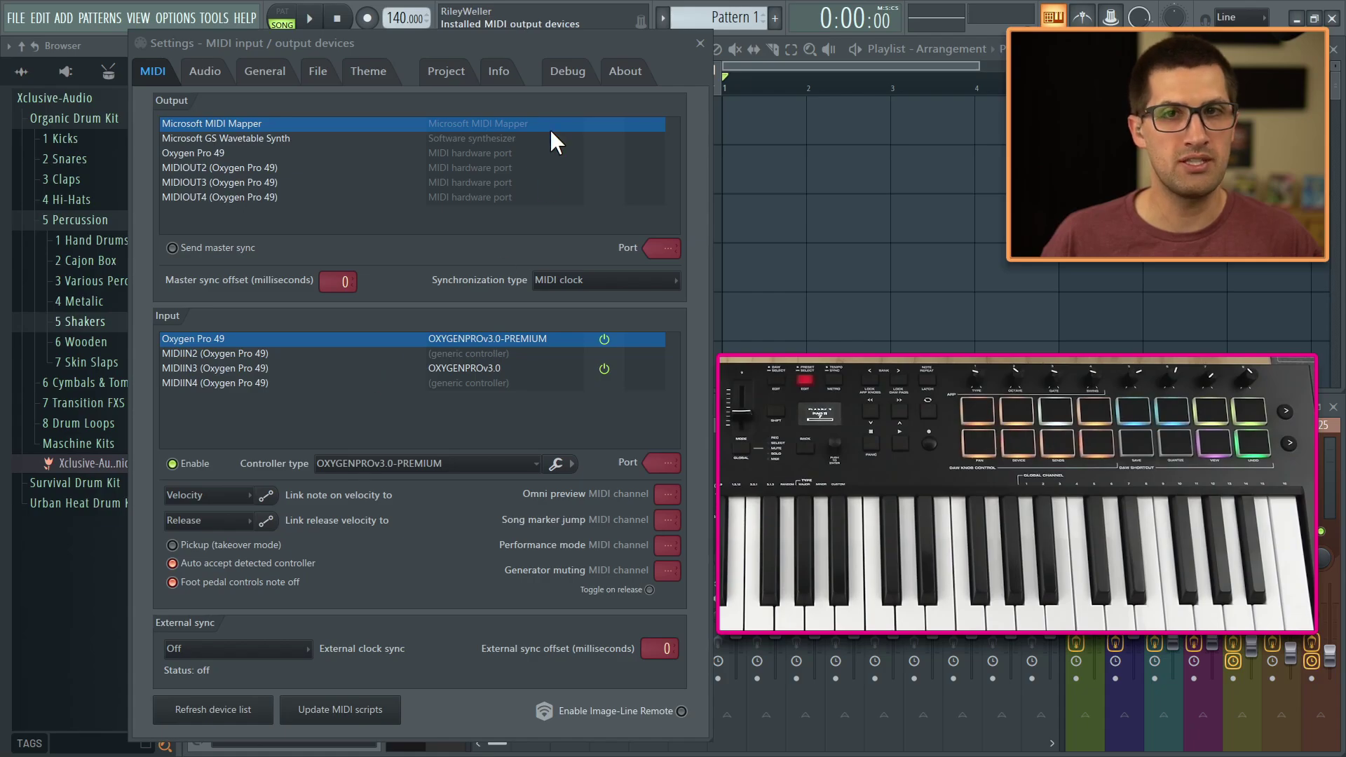
click(700, 44)
key(Escape)
Step: Insert a Nexus instrument channel into the Channel rack and move its plugin window up beneath the toolbar
right_click(319, 91)
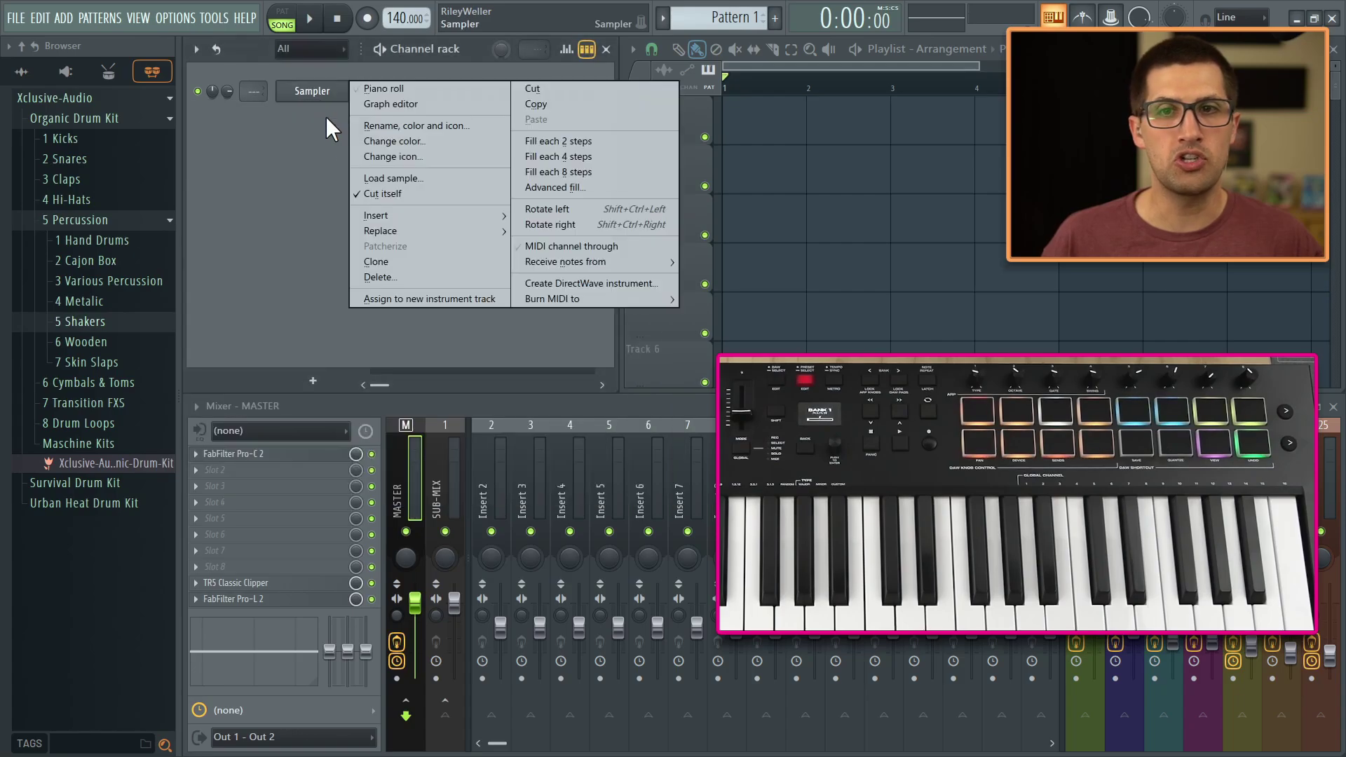
mouse_move(435, 214)
mouse_move(578, 279)
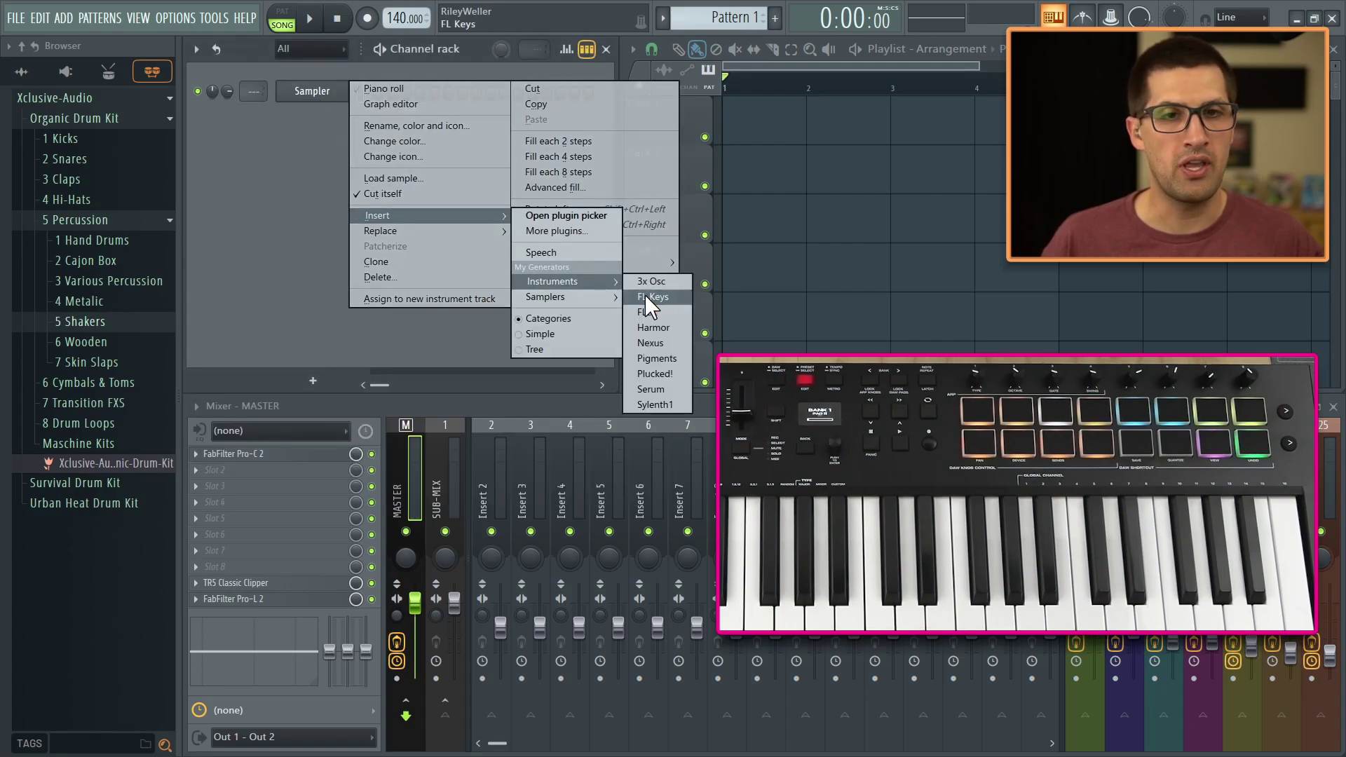
click(670, 341)
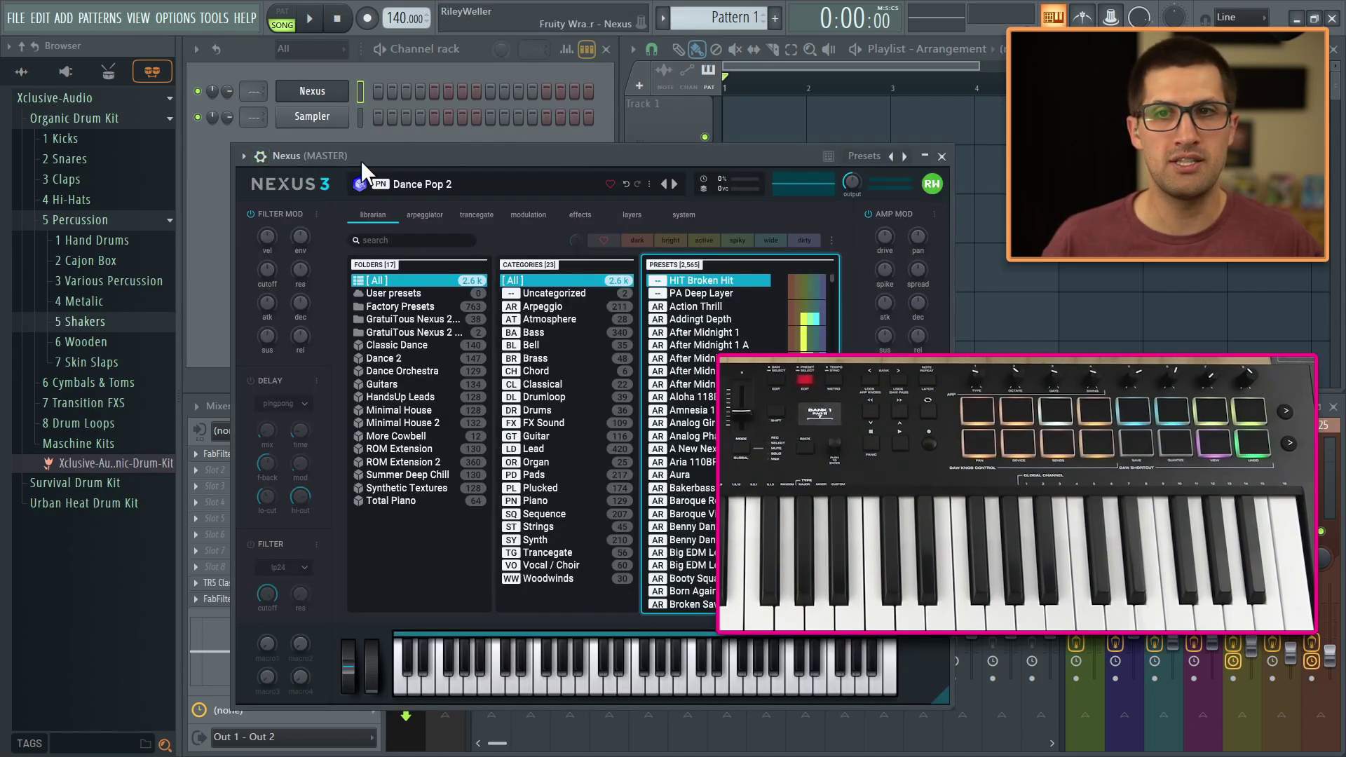
drag(360, 160, 319, 78)
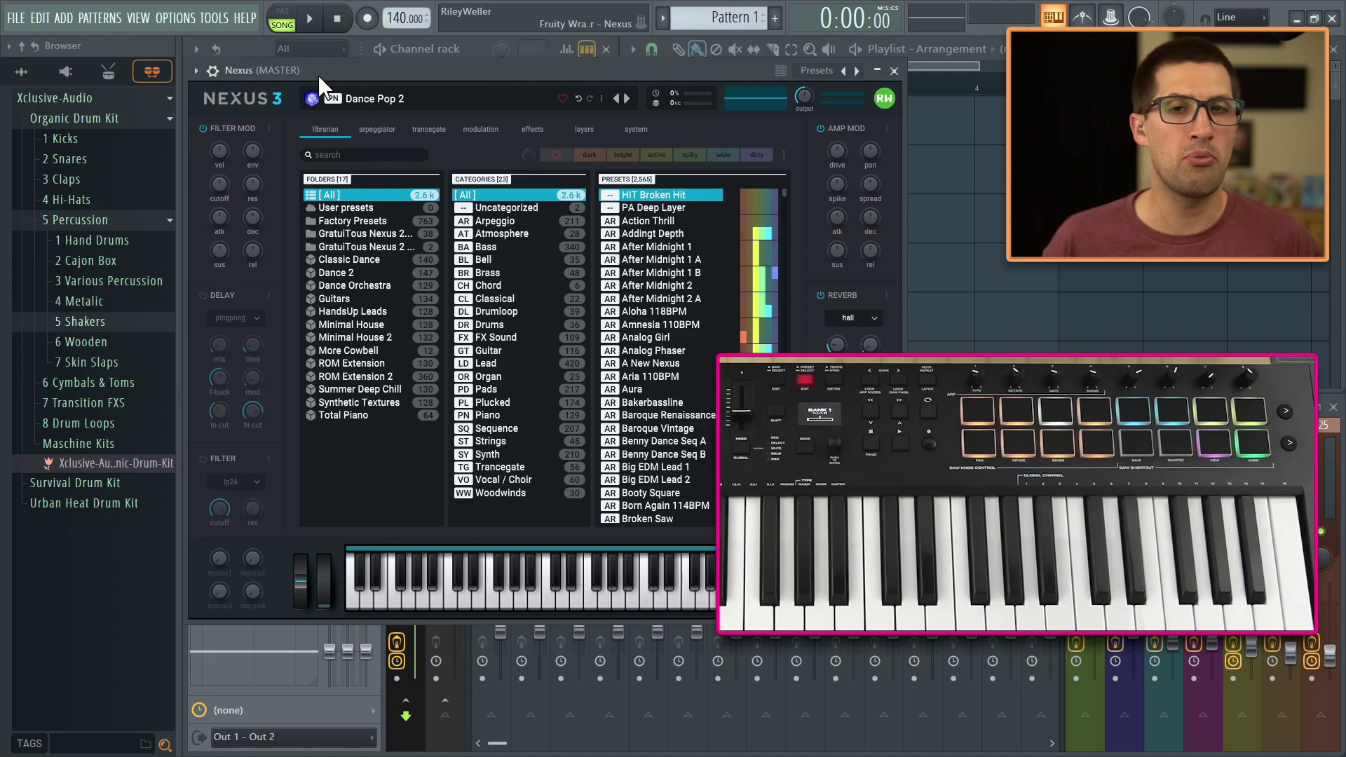
Step: Step through the full Nexus preset list, loading A New Nexus and Aria 110BPM to audition them
click(639, 273)
key(Down)
key(Down)
key(Down)
key(Down)
key(Down)
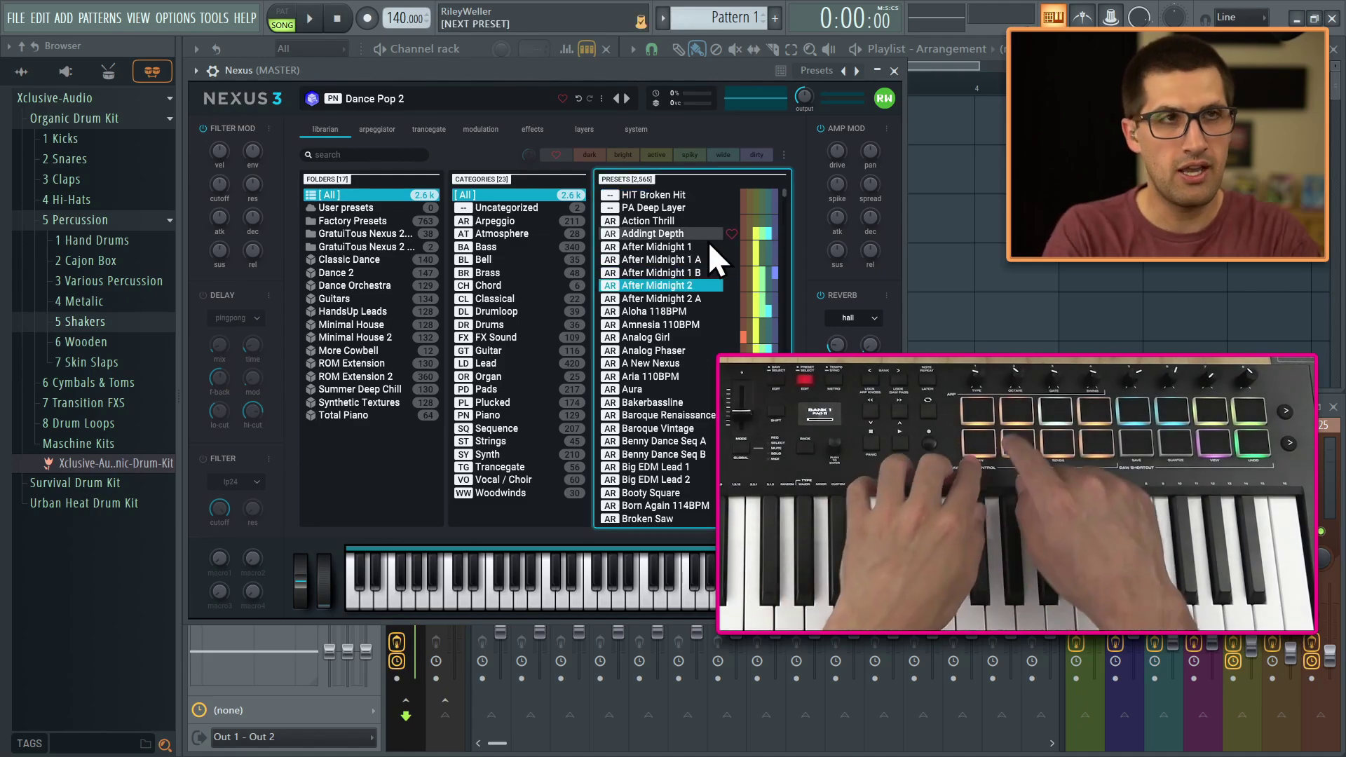
key(Up)
key(Up)
key(Up)
key(Down)
key(Down)
key(Down)
key(Down)
key(Down)
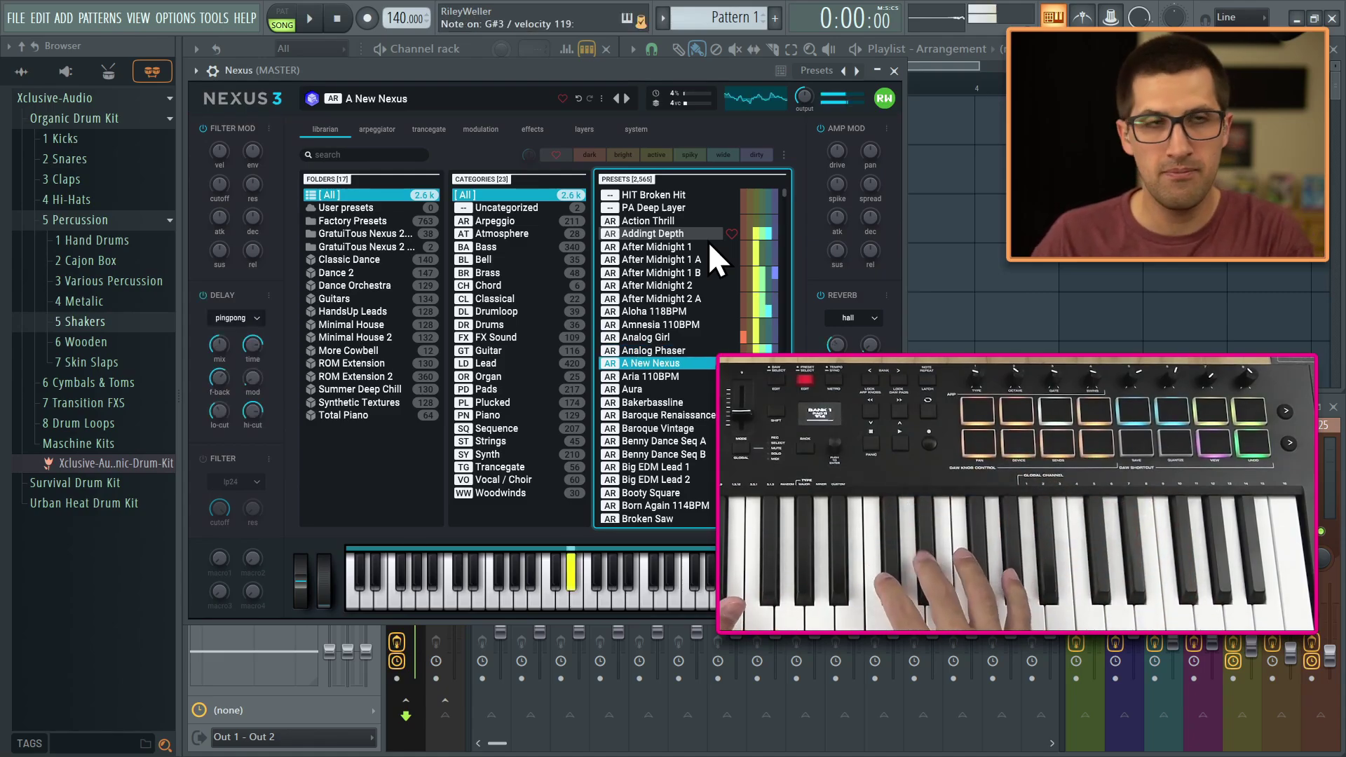
key(Down)
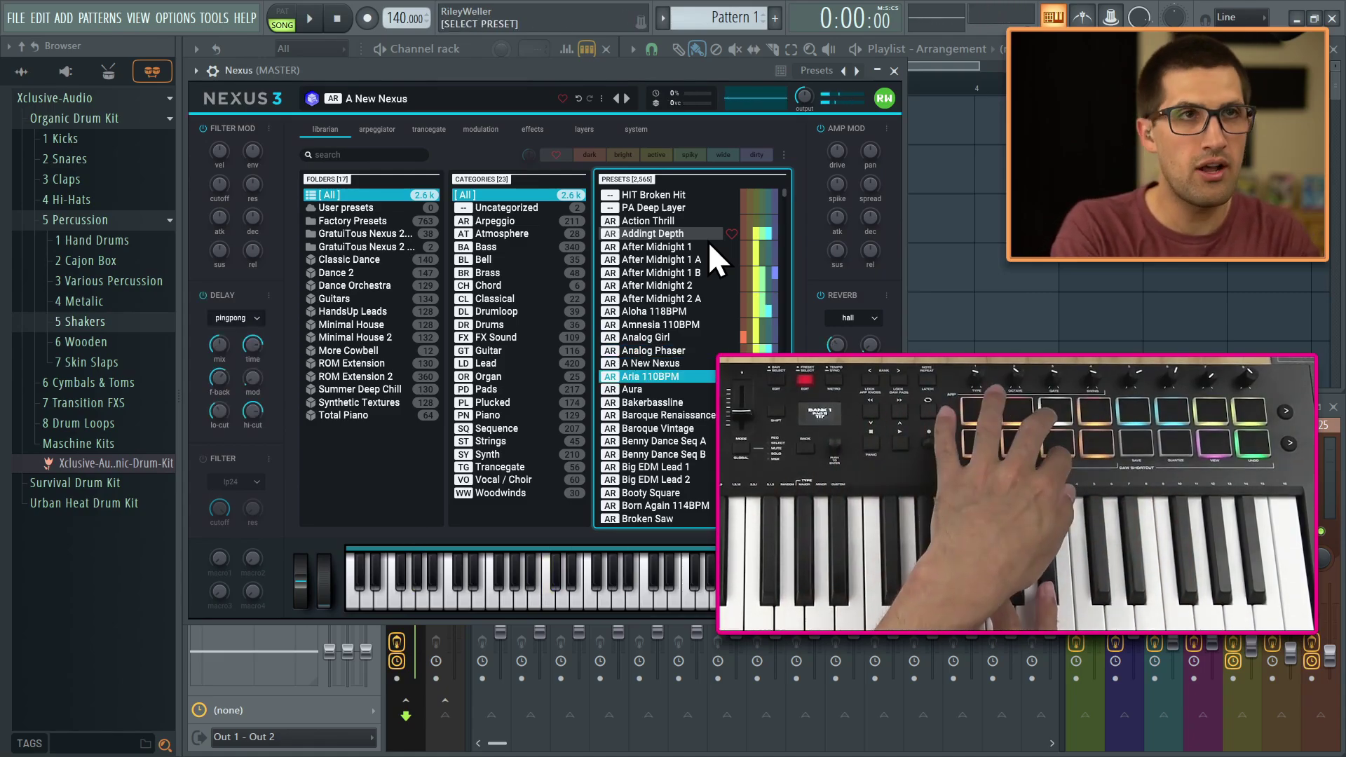
Step: Filter the Nexus library to the Piano category and move into its preset list
key(Left)
key(Down)
key(Down)
key(Down)
key(Down)
key(Down)
key(Down)
key(Down)
key(Down)
key(Down)
key(Down)
key(Down)
key(Down)
key(Down)
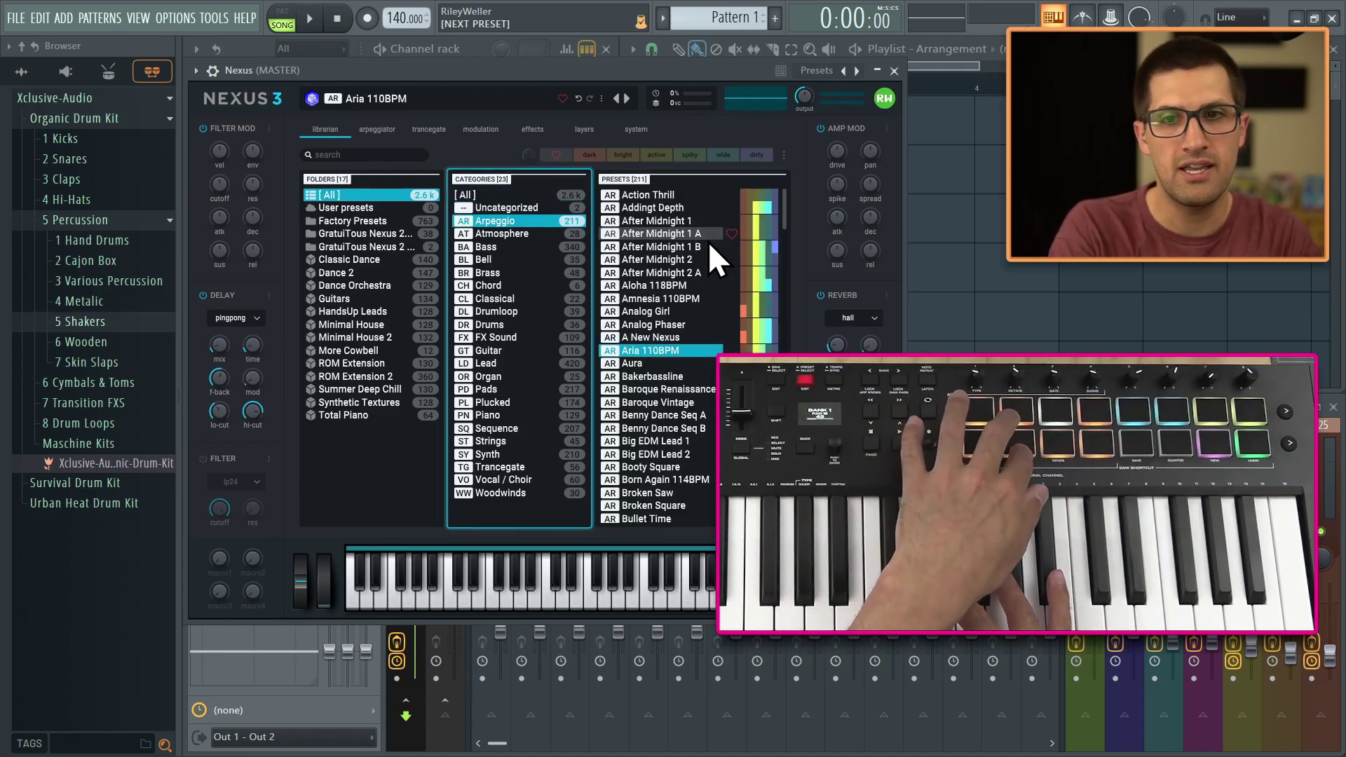
key(Down)
key(Down)
key(Down)
key(Down)
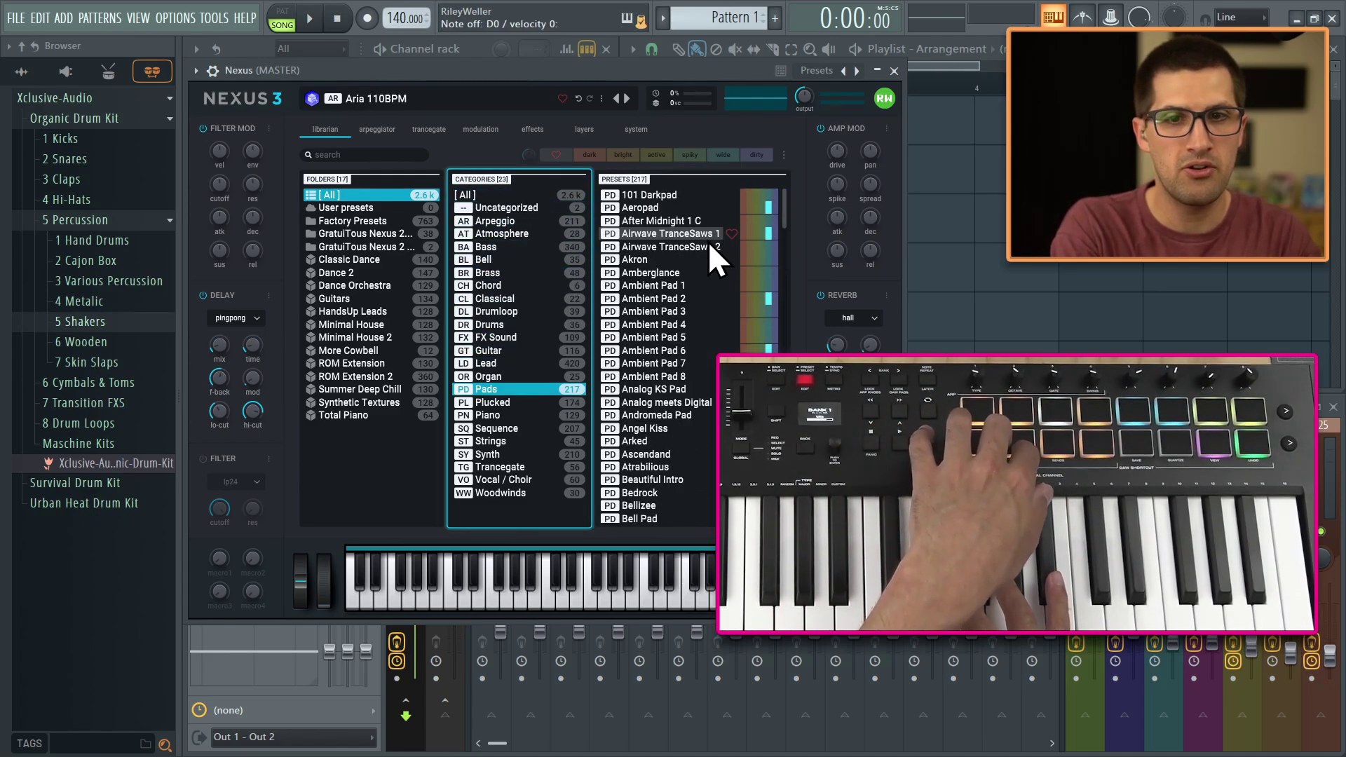
key(Right)
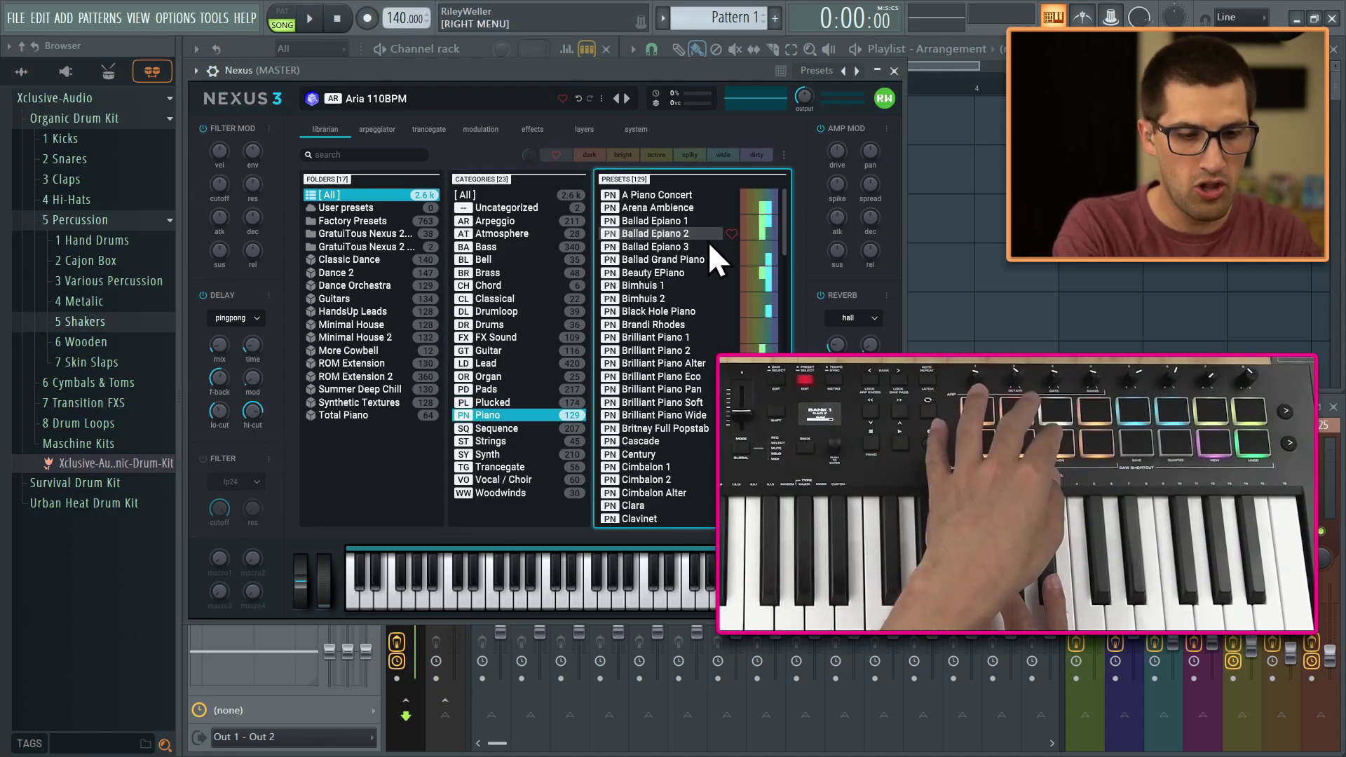
Step: Load the Cimbalon 1 piano preset and close the Nexus window
key(Down)
key(Down)
key(Down)
key(Down)
key(Down)
key(Down)
key(Down)
key(Down)
key(Down)
key(Down)
key(Down)
key(Down)
key(Down)
key(Down)
key(Down)
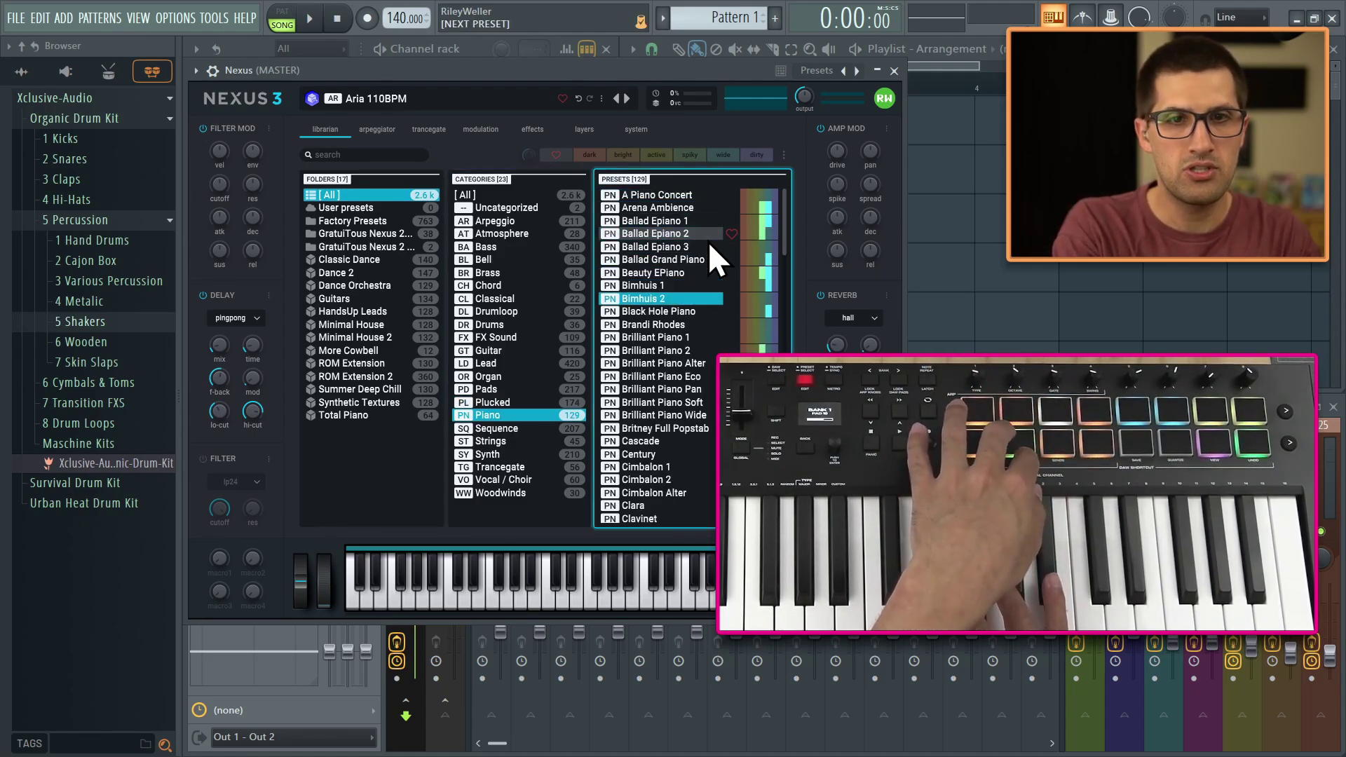
key(Down)
key(Down)
key(Down)
key(Down)
key(Down)
key(Down)
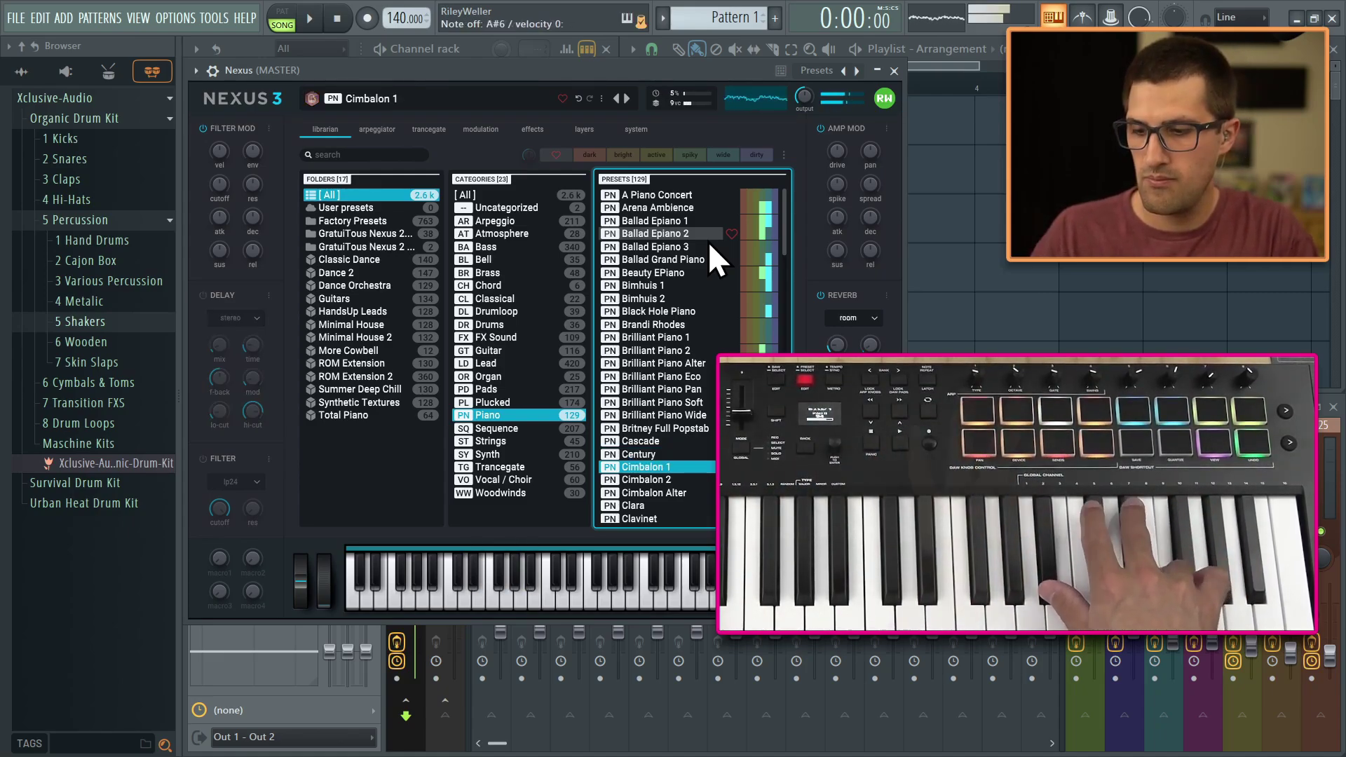
key(Escape)
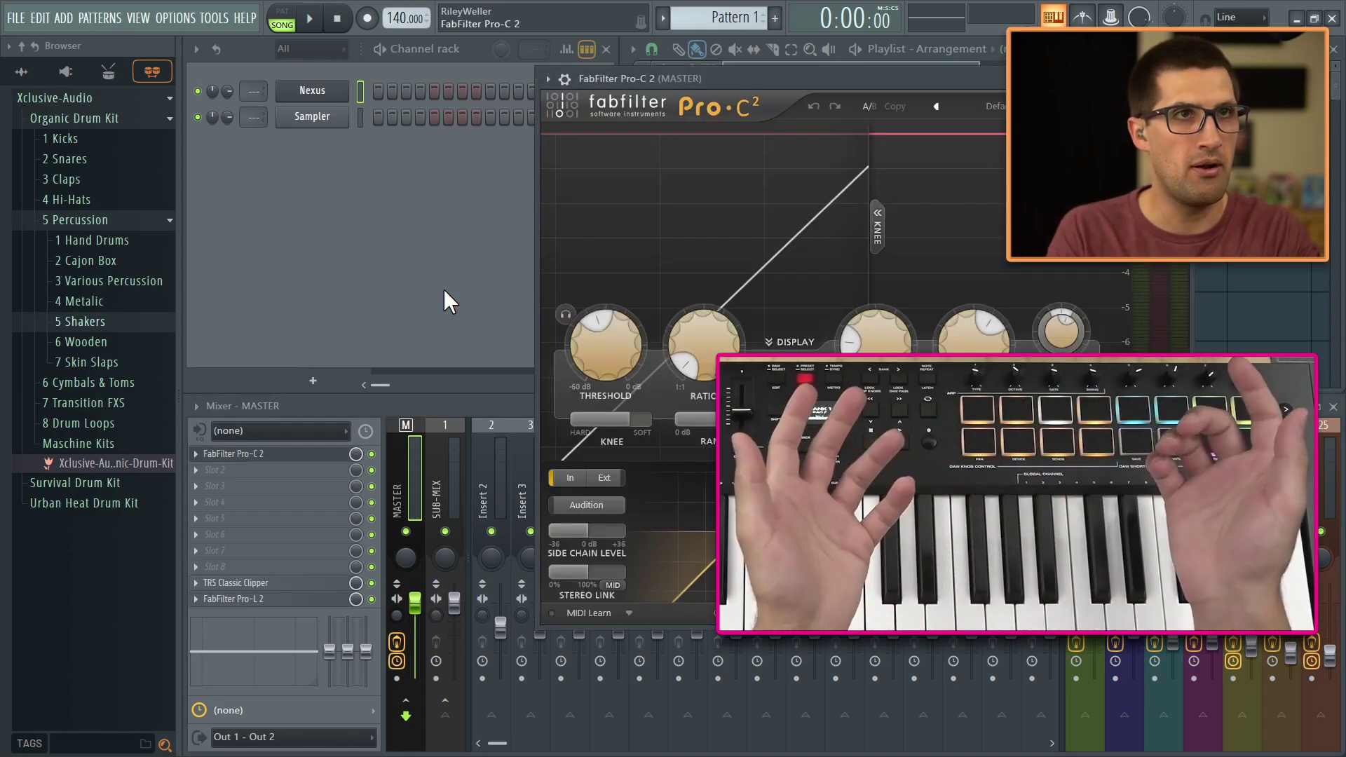
Step: Move the FabFilter Pro-C 2 window over the Channel rack and try the Punch compression style
drag(793, 80, 434, 111)
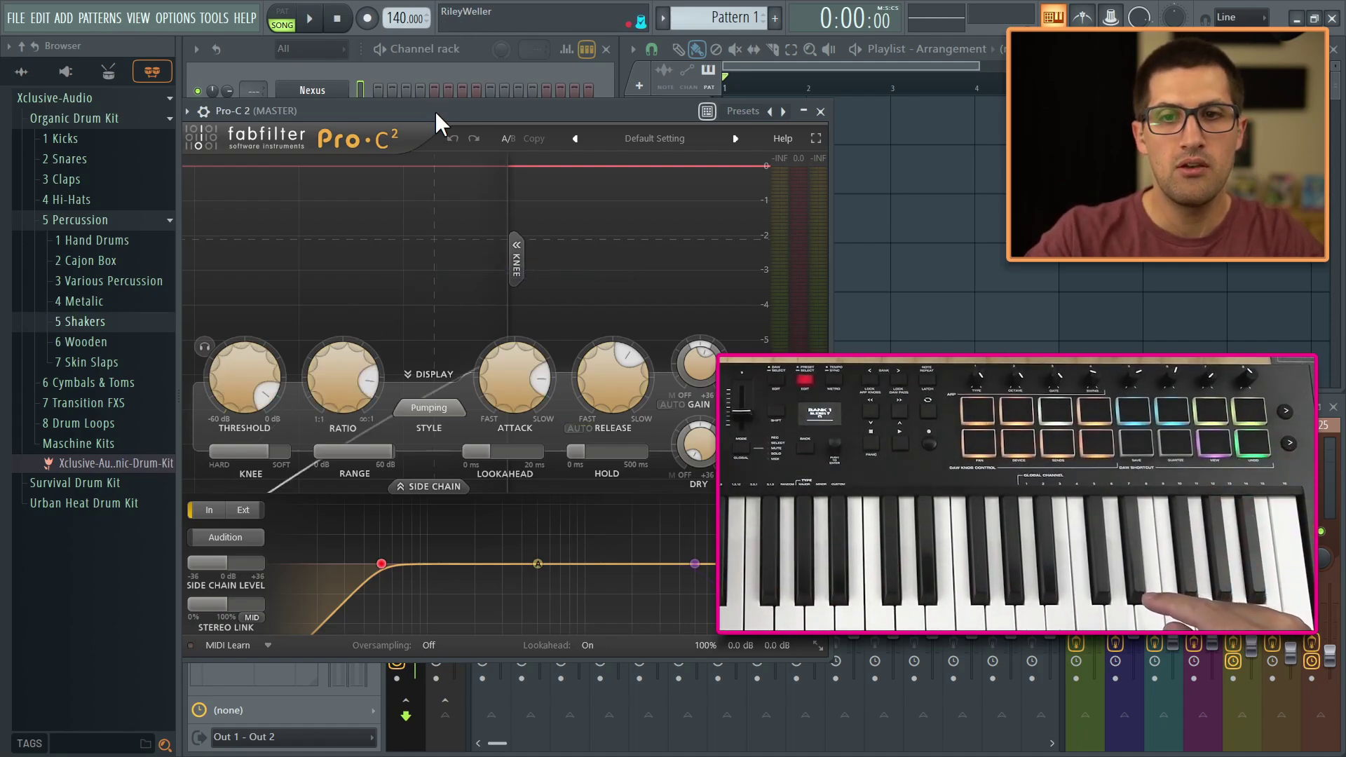
click(431, 409)
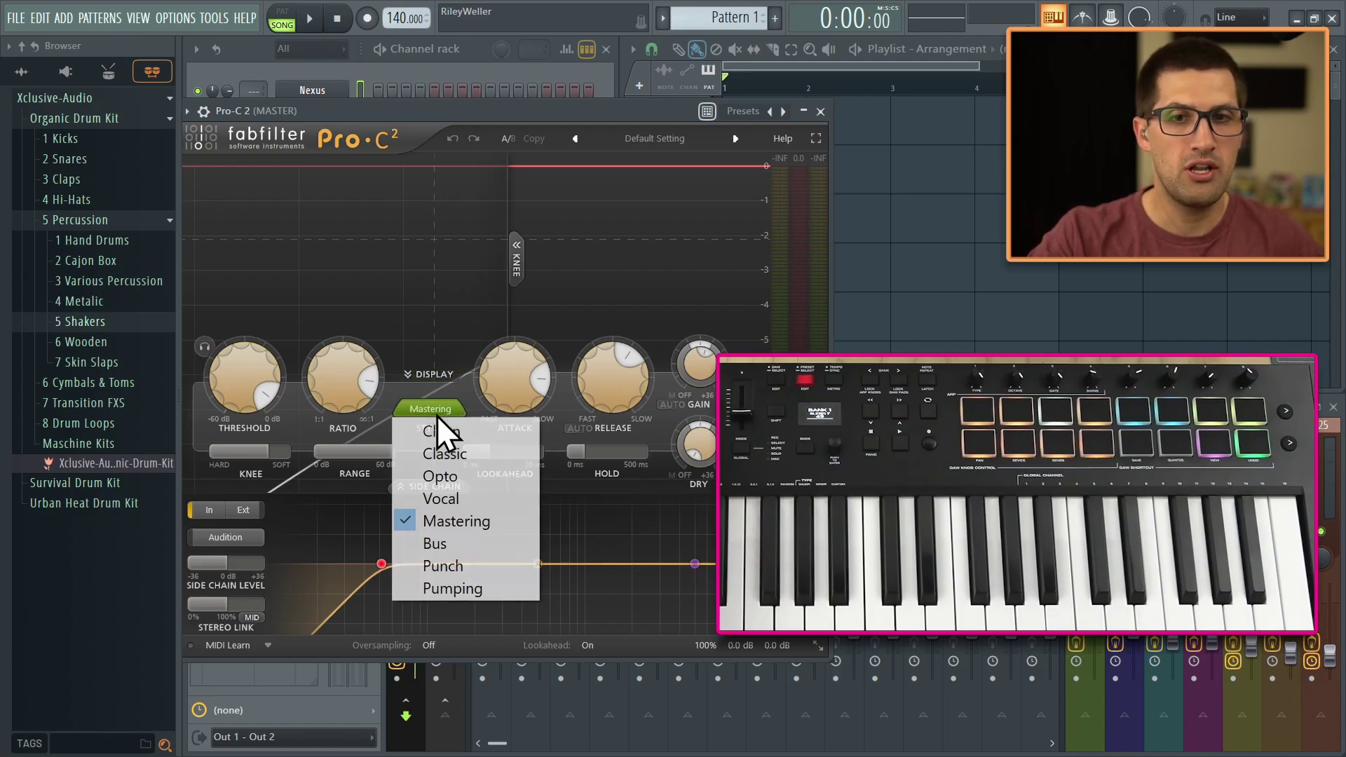
click(449, 571)
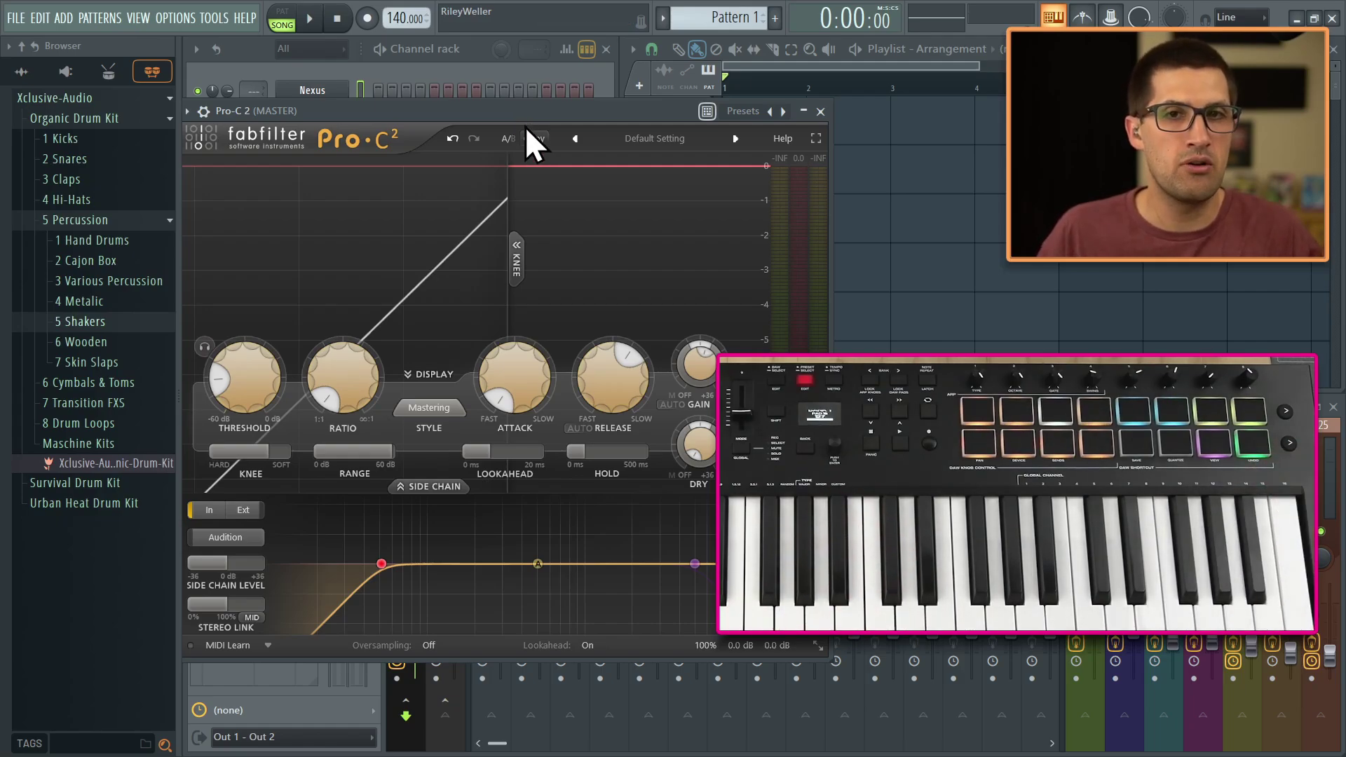
Step: Reposition the Pro-C 2 window slightly and look at the spare state commands among its plugin options
drag(525, 114, 553, 116)
click(222, 110)
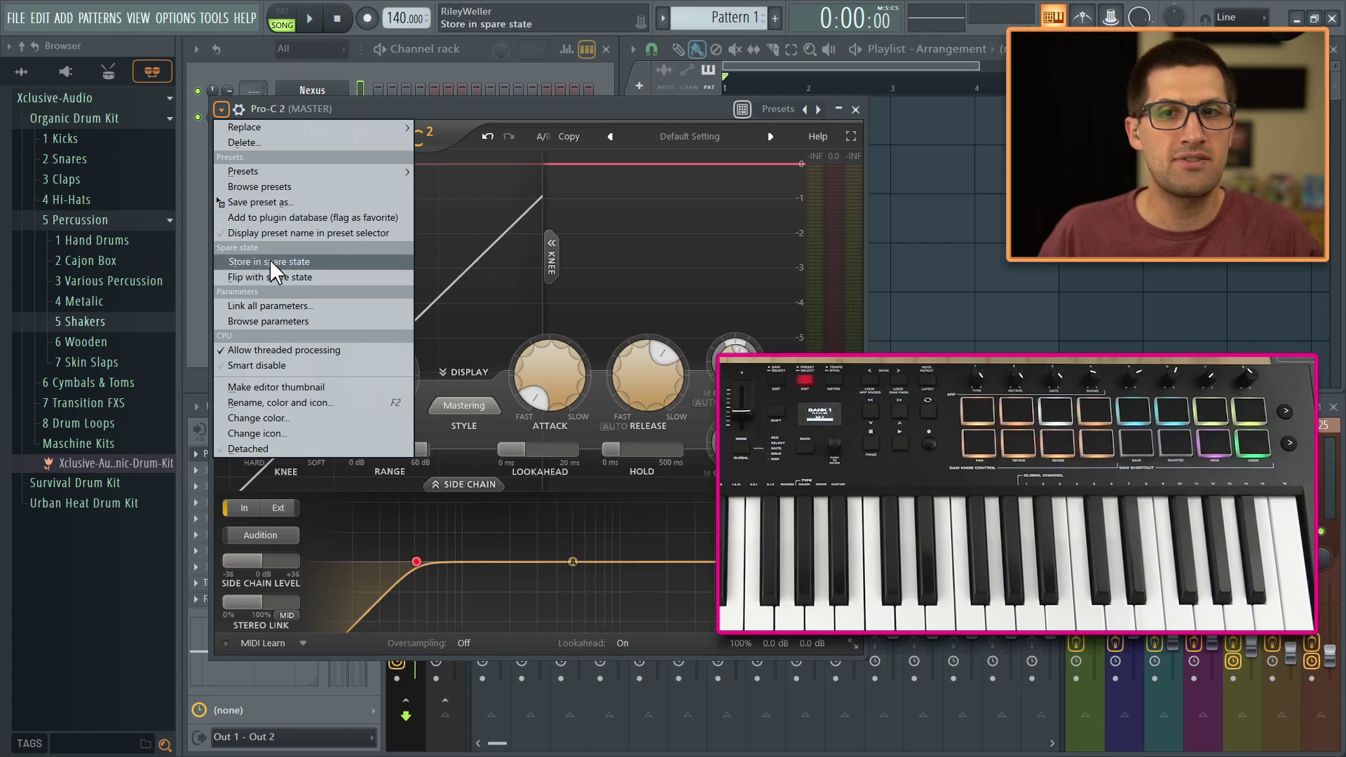
click(428, 108)
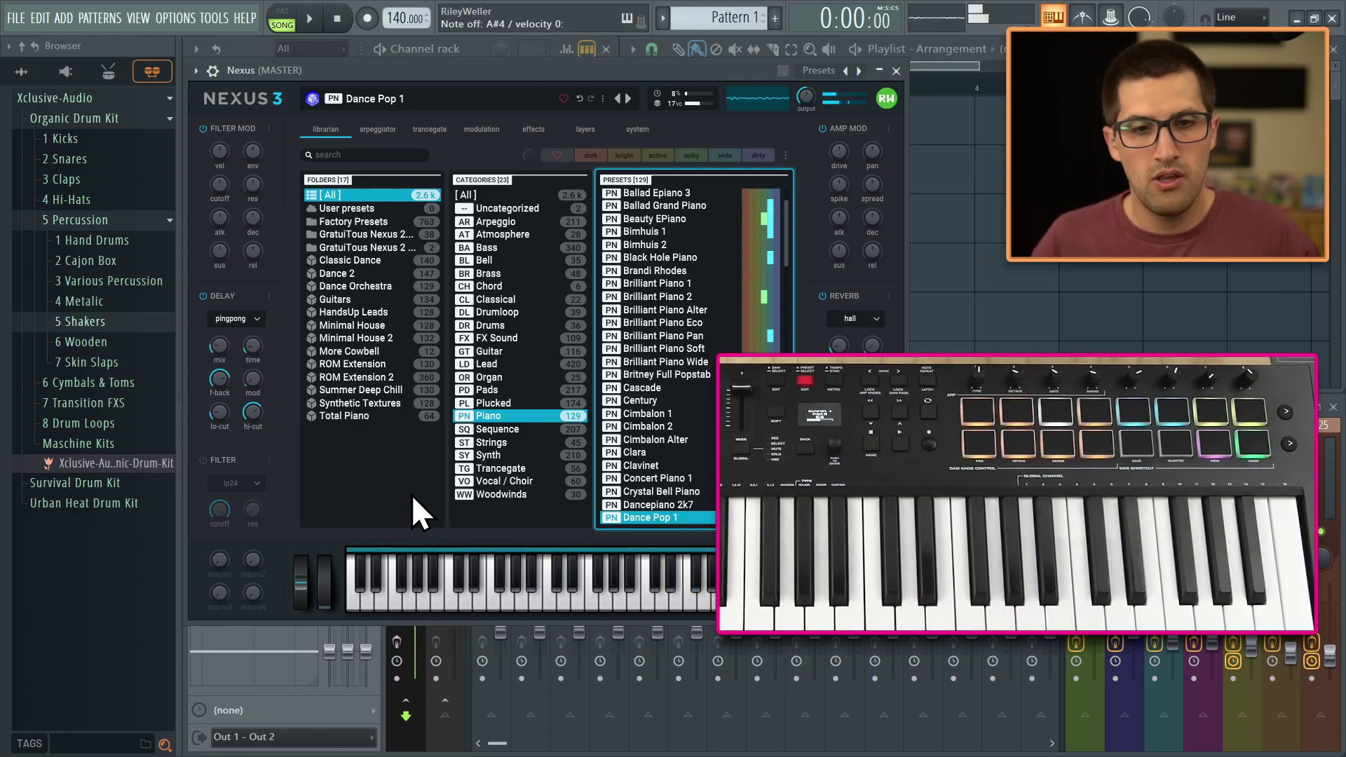
Step: Close the Nexus window and clear FL Studio and the Preset Editor off the desktop
click(896, 70)
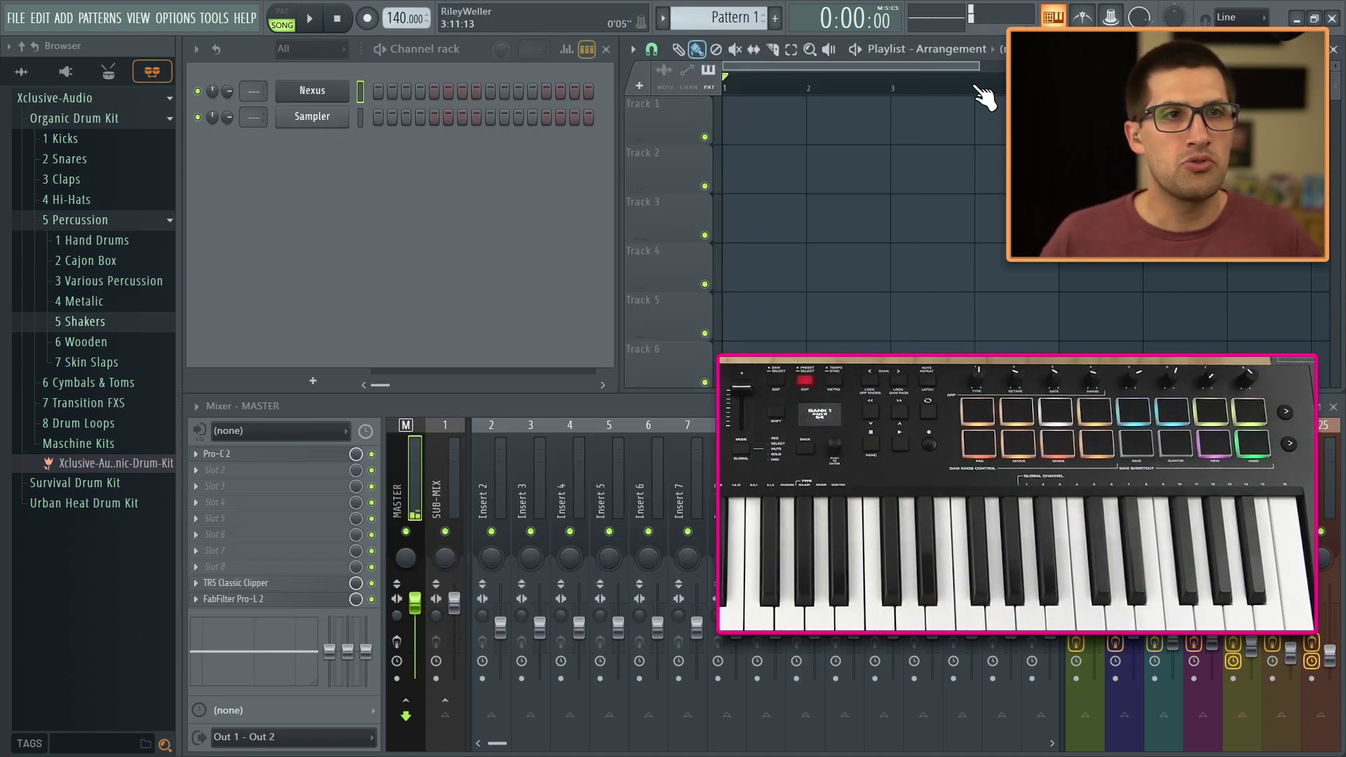
click(1304, 17)
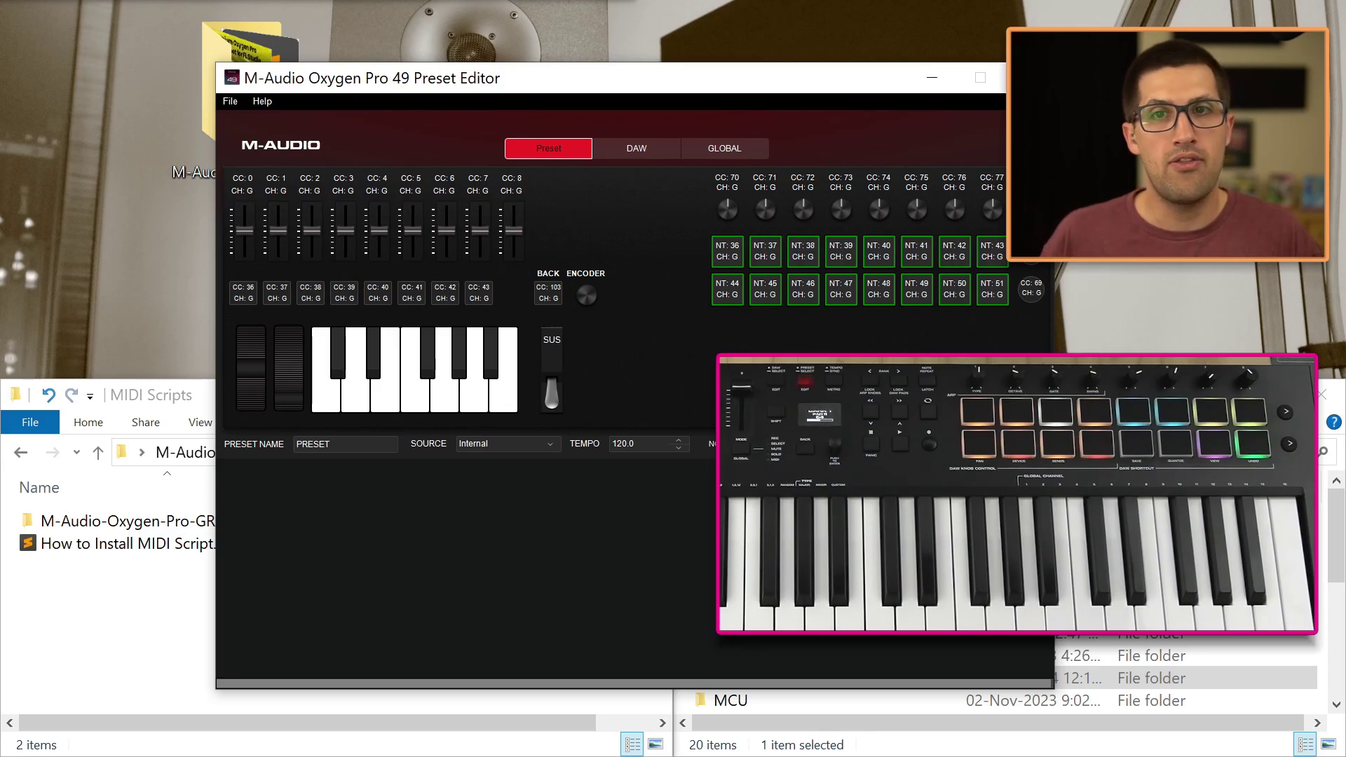
click(1029, 78)
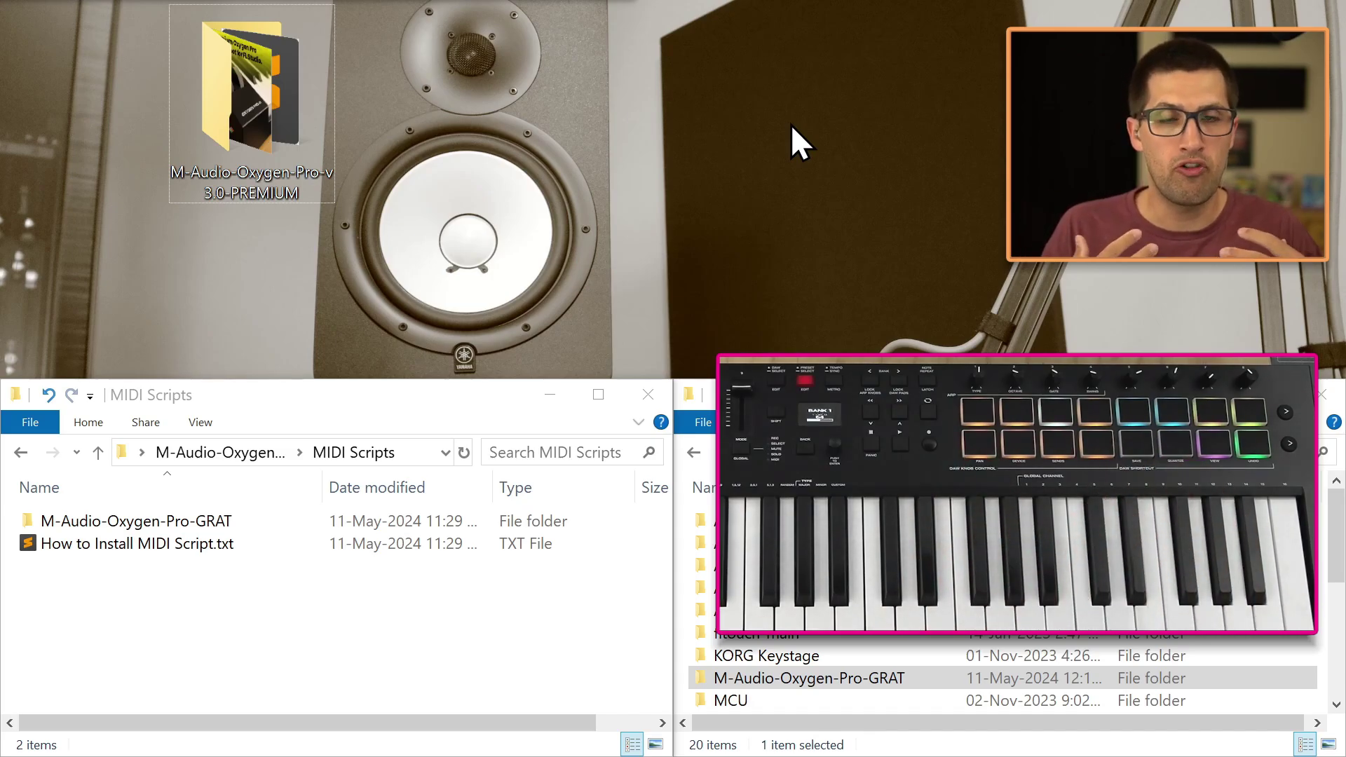
Step: Go back from the MIDI Scripts folder and open the Global Links folder of the premium package
click(412, 622)
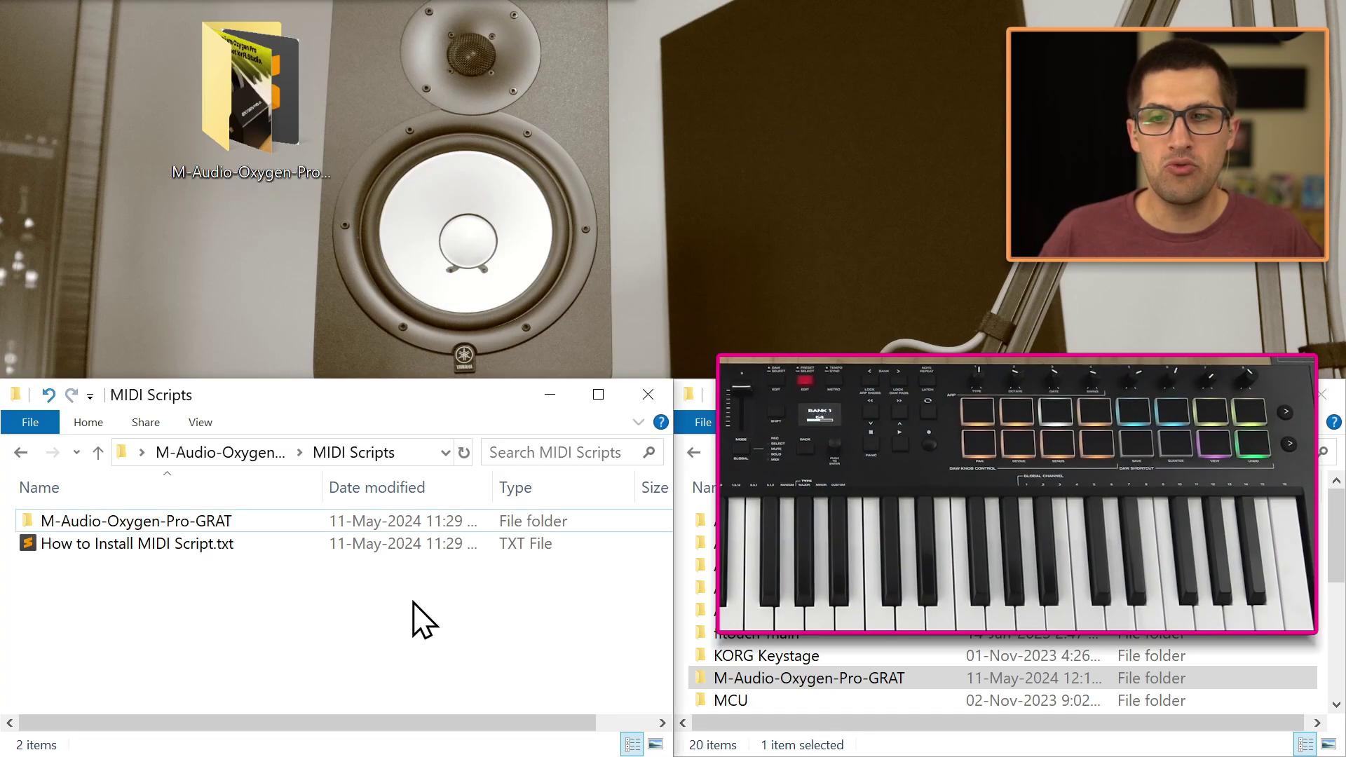
key(alt+Left)
double_click(106, 530)
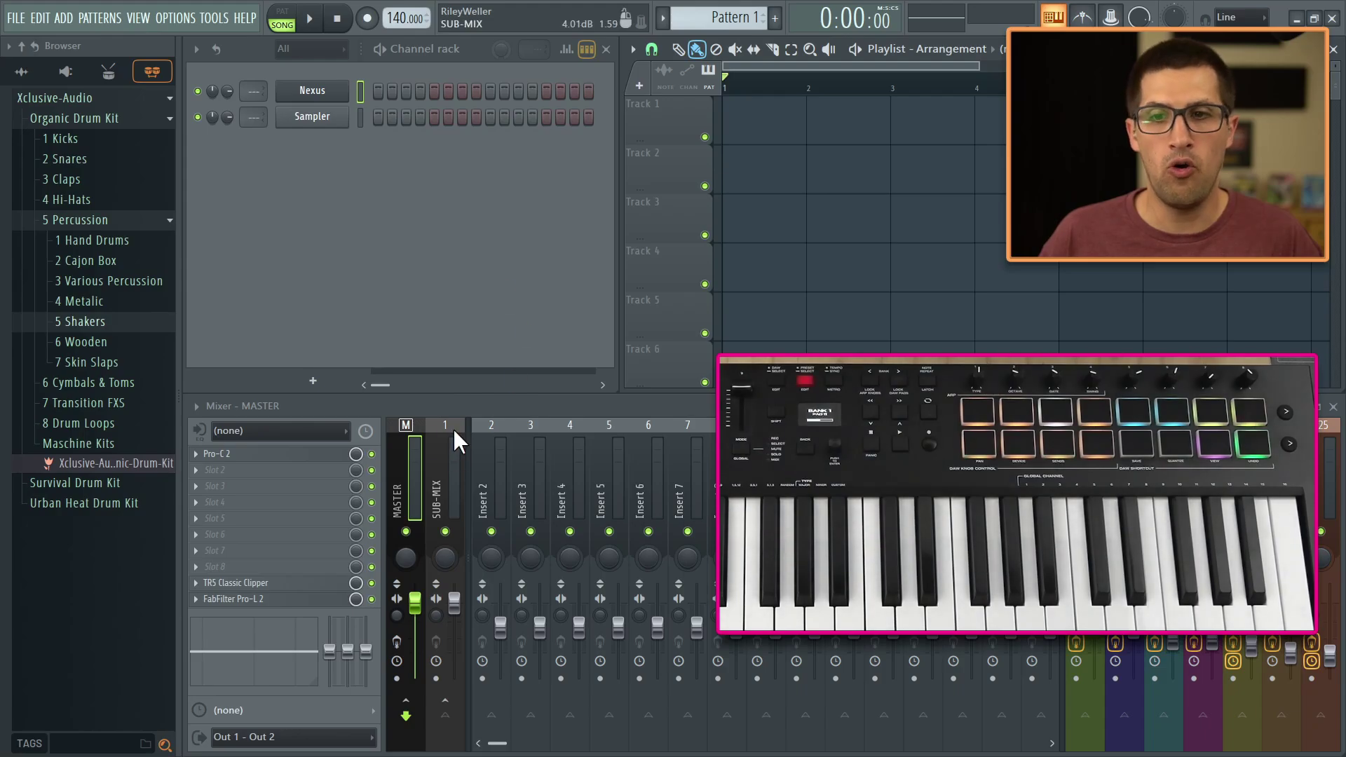
Step: Return to FL Studio, reopen Pro-C 2 from the master mixer track and reposition its window
click(310, 455)
drag(582, 96, 491, 110)
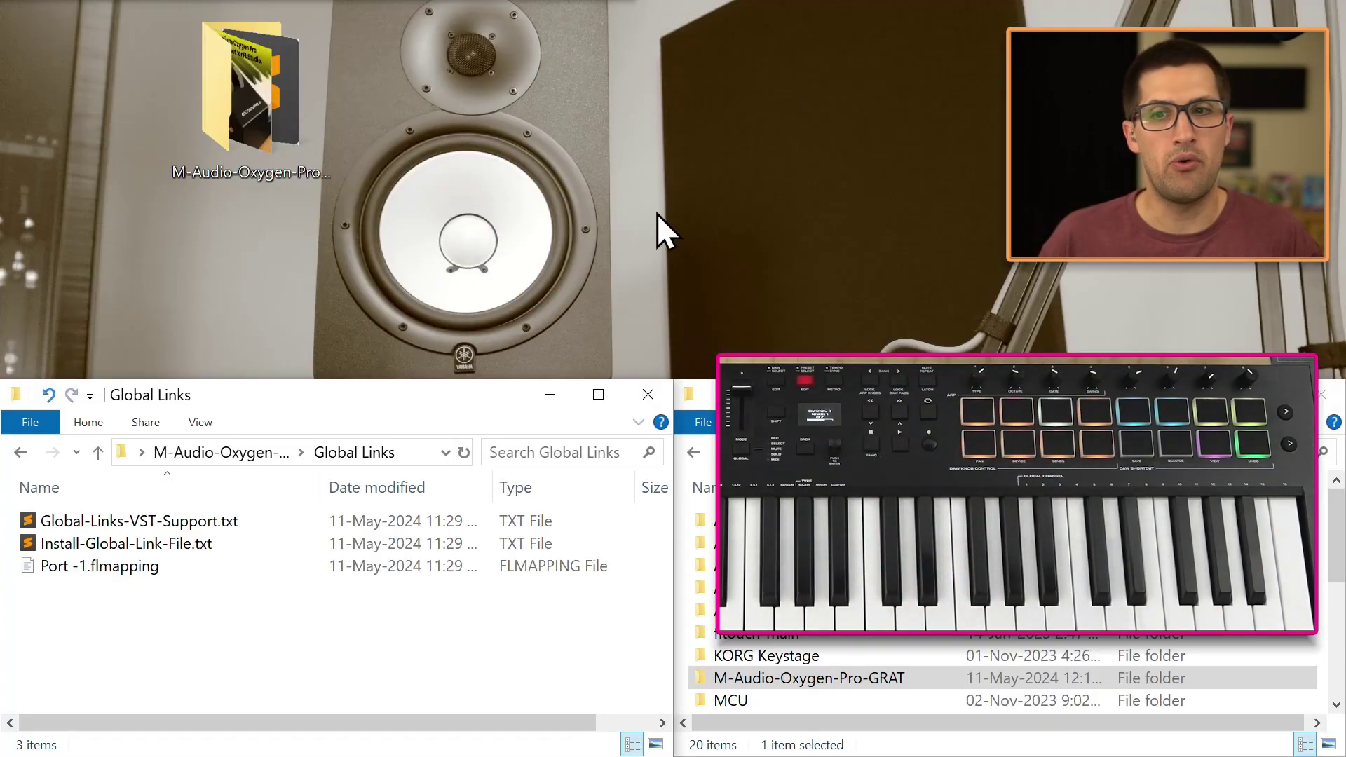
Step: Switch to the web browser and show the M-Audio Oxygen Pro Template product page
click(658, 213)
key(alt+Tab)
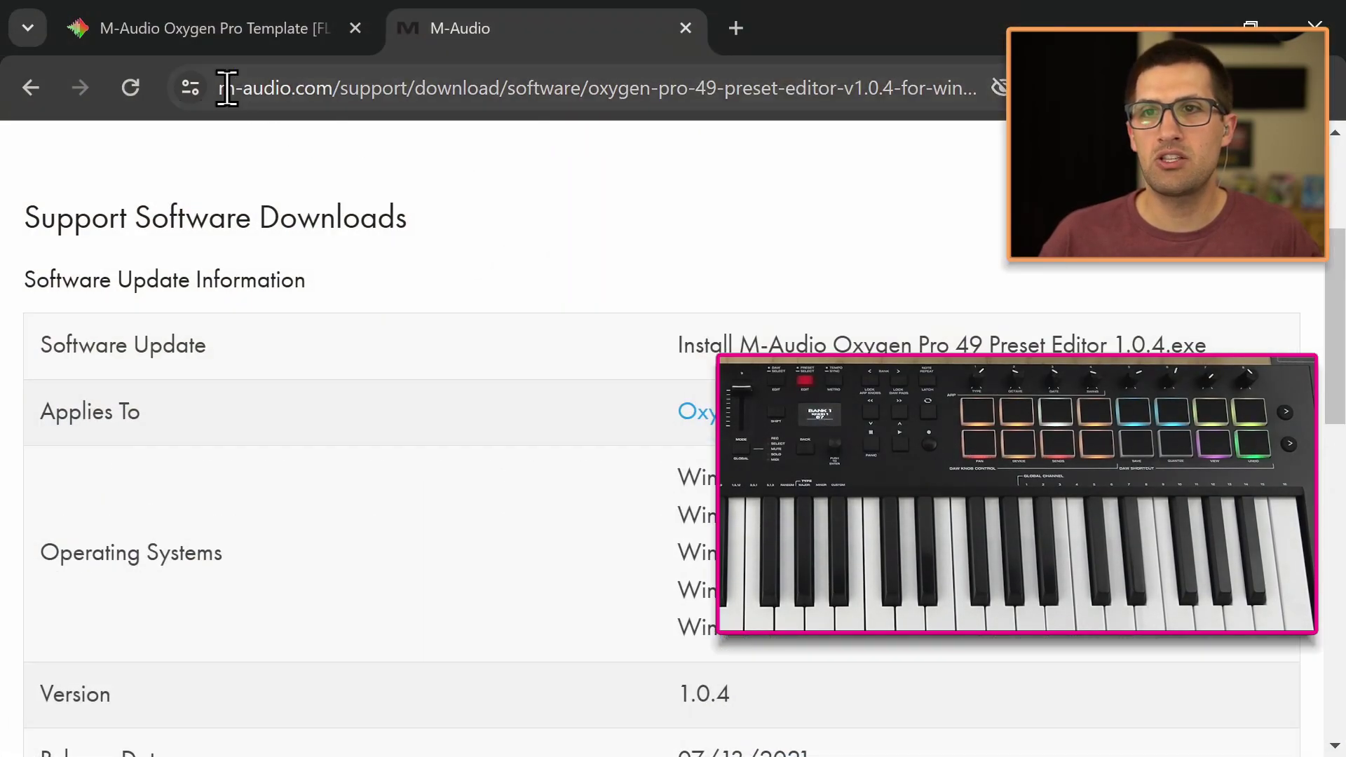
key(ctrl+shift+Tab)
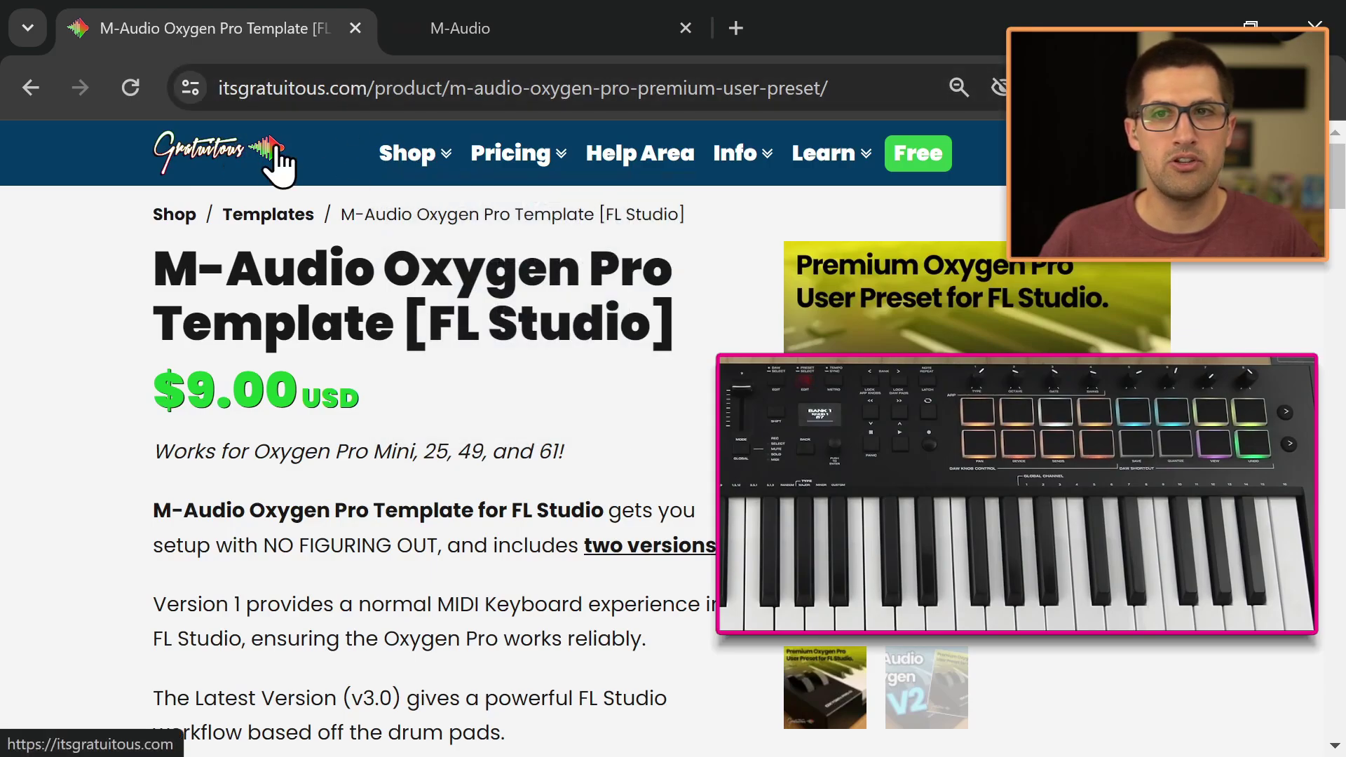
Step: Visit the GratuiTous home page and open the M-Audio Oxygen Pro Template from its product list
click(278, 163)
scroll(313, 590, down, 3)
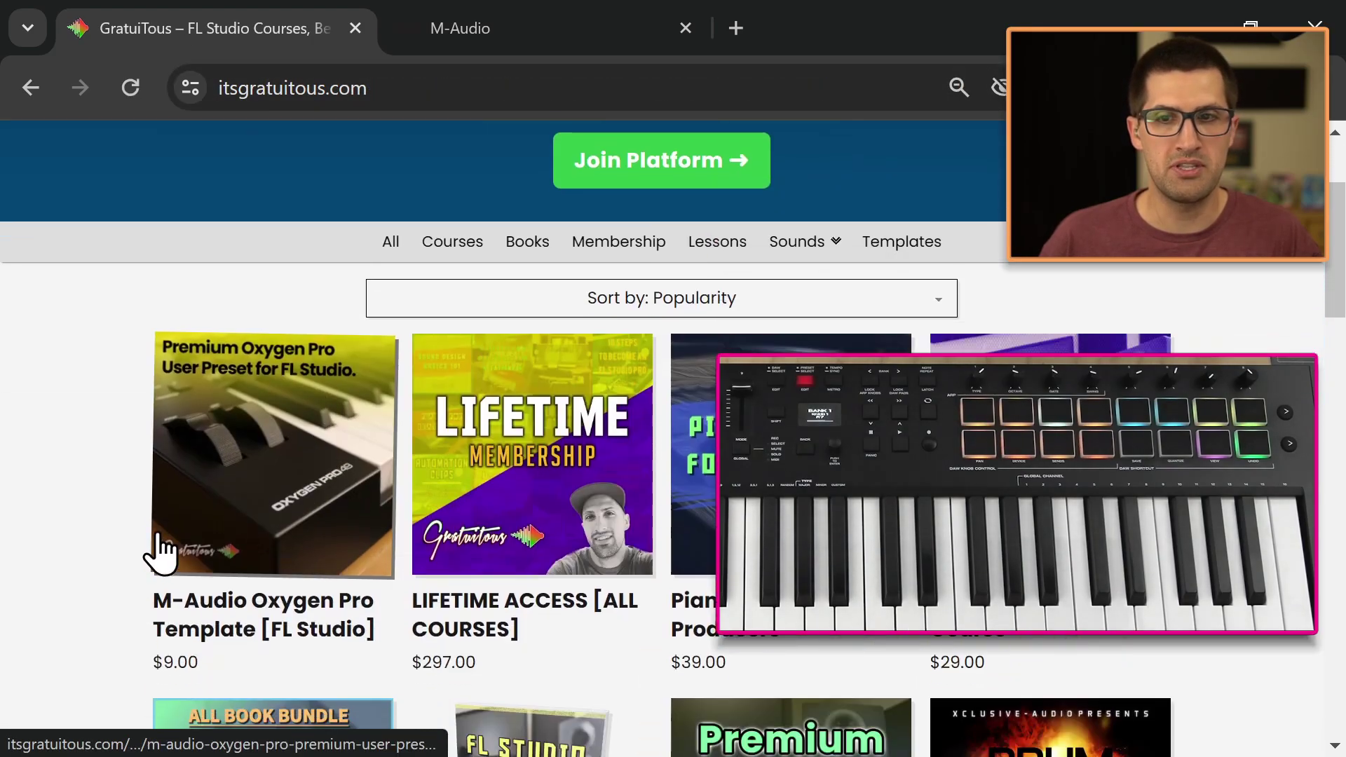
click(228, 493)
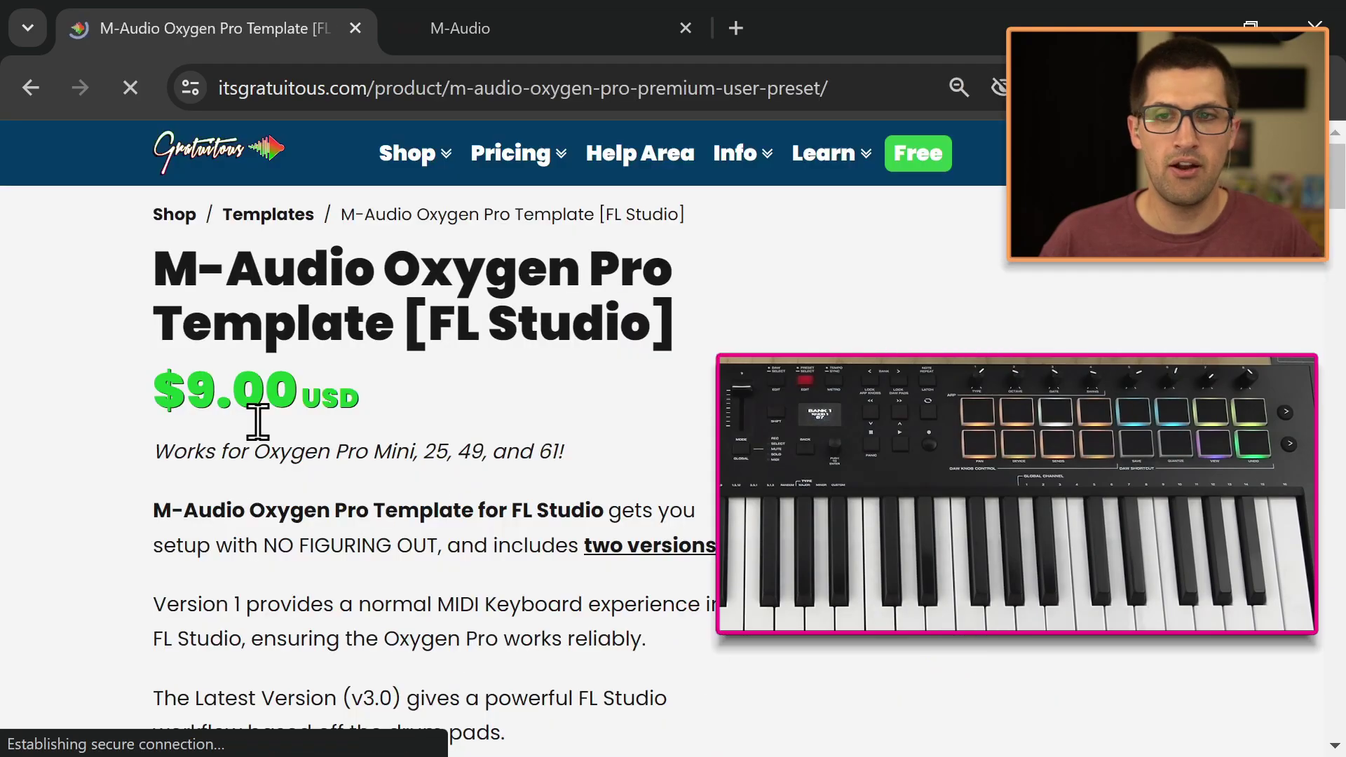
Step: Go to the site's Help Area and open the M-Audio Oxygen Pro help section
click(634, 179)
scroll(265, 381, down, 2)
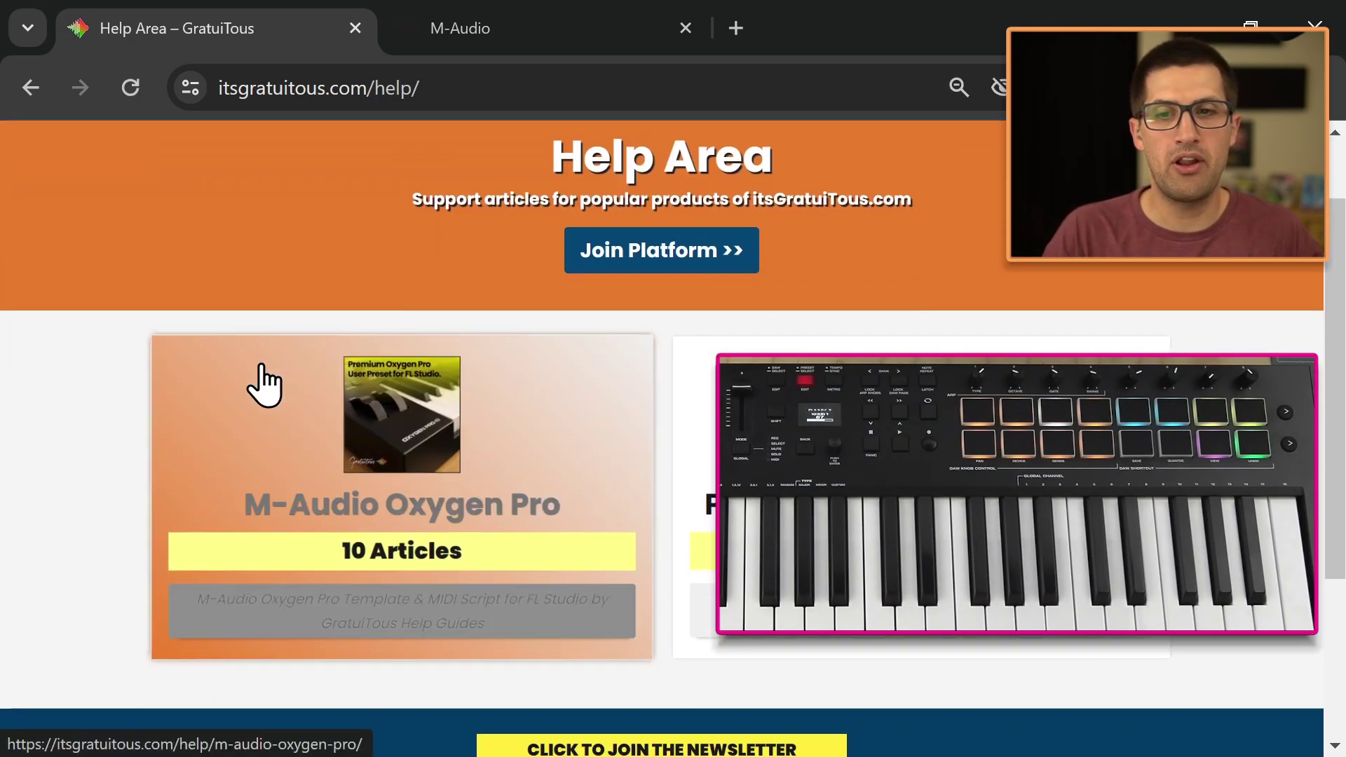
click(372, 421)
scroll(400, 349, down, 4)
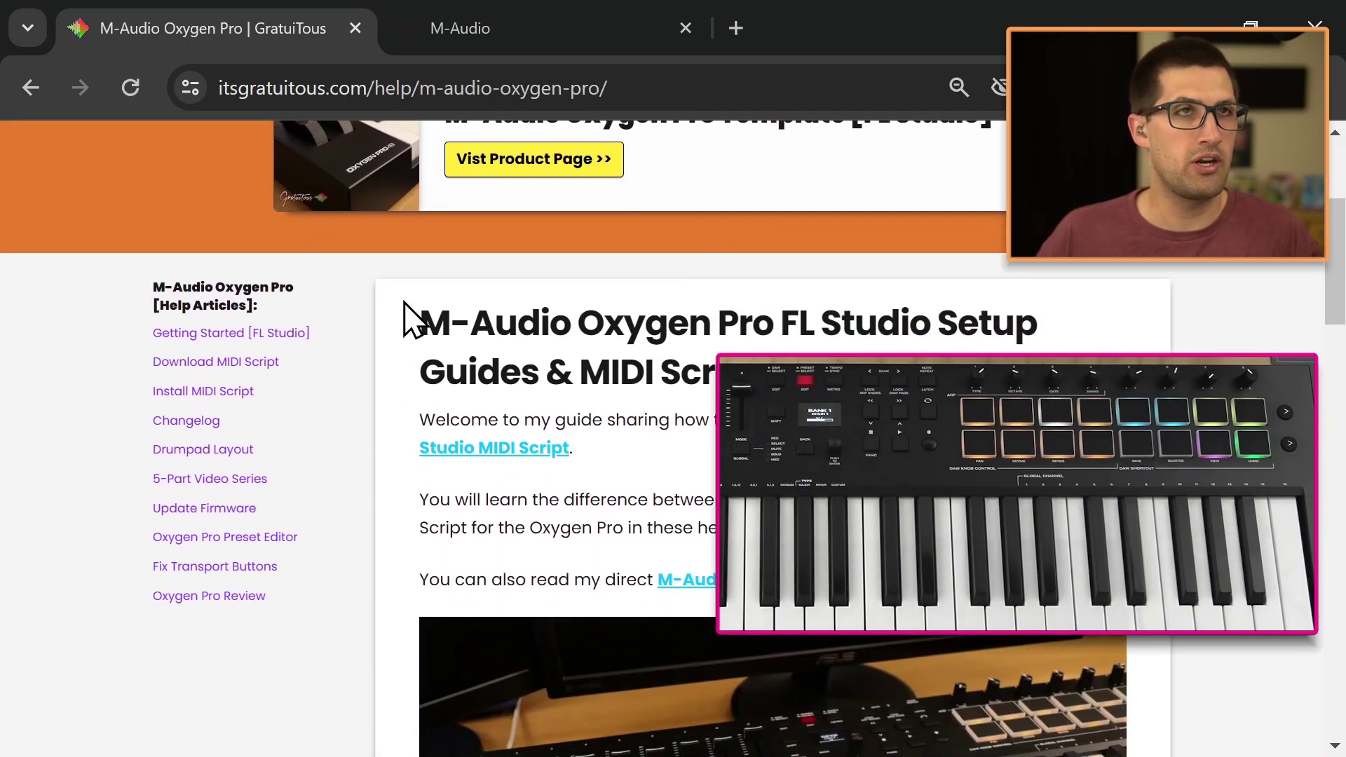
Step: Look over the M-Audio Oxygen Pro help page and open its Download MIDI Script article
triple_click(571, 371)
click(600, 360)
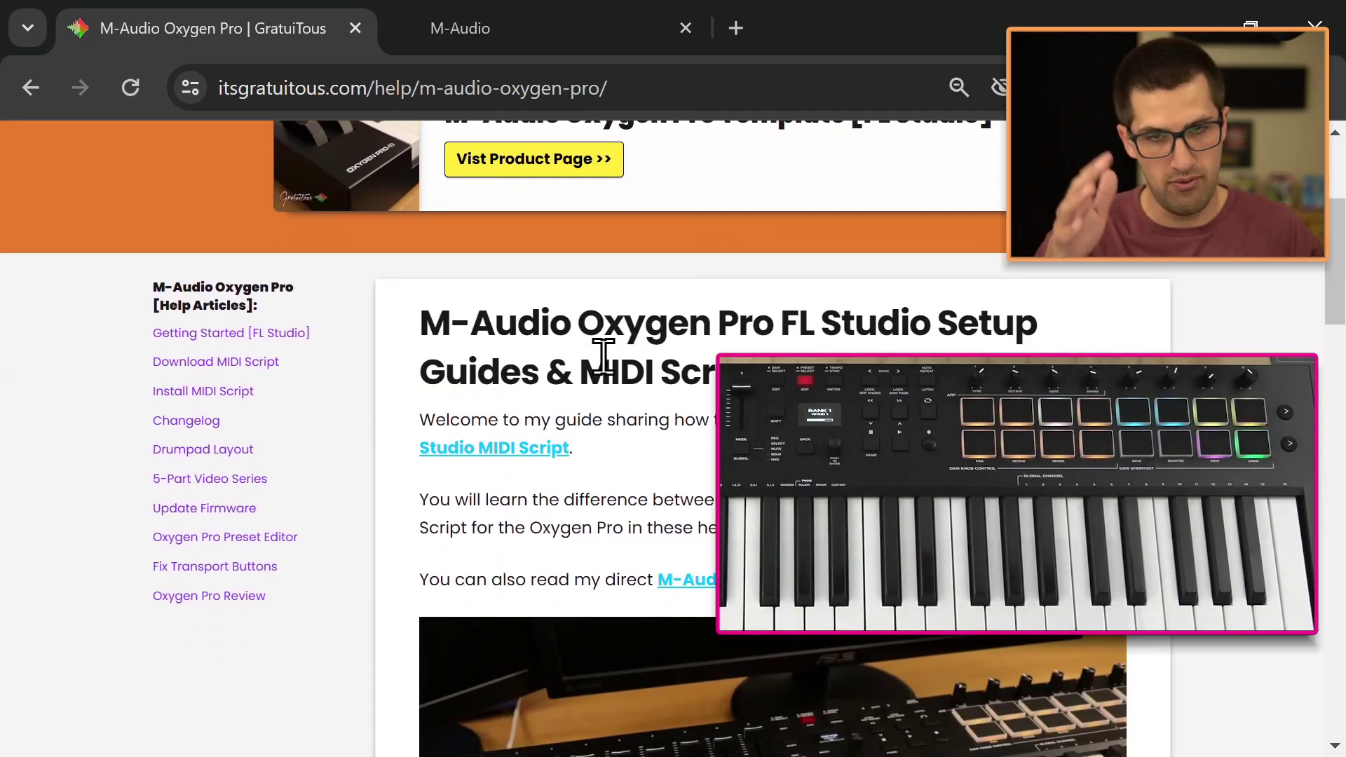
scroll(449, 319, down, 1)
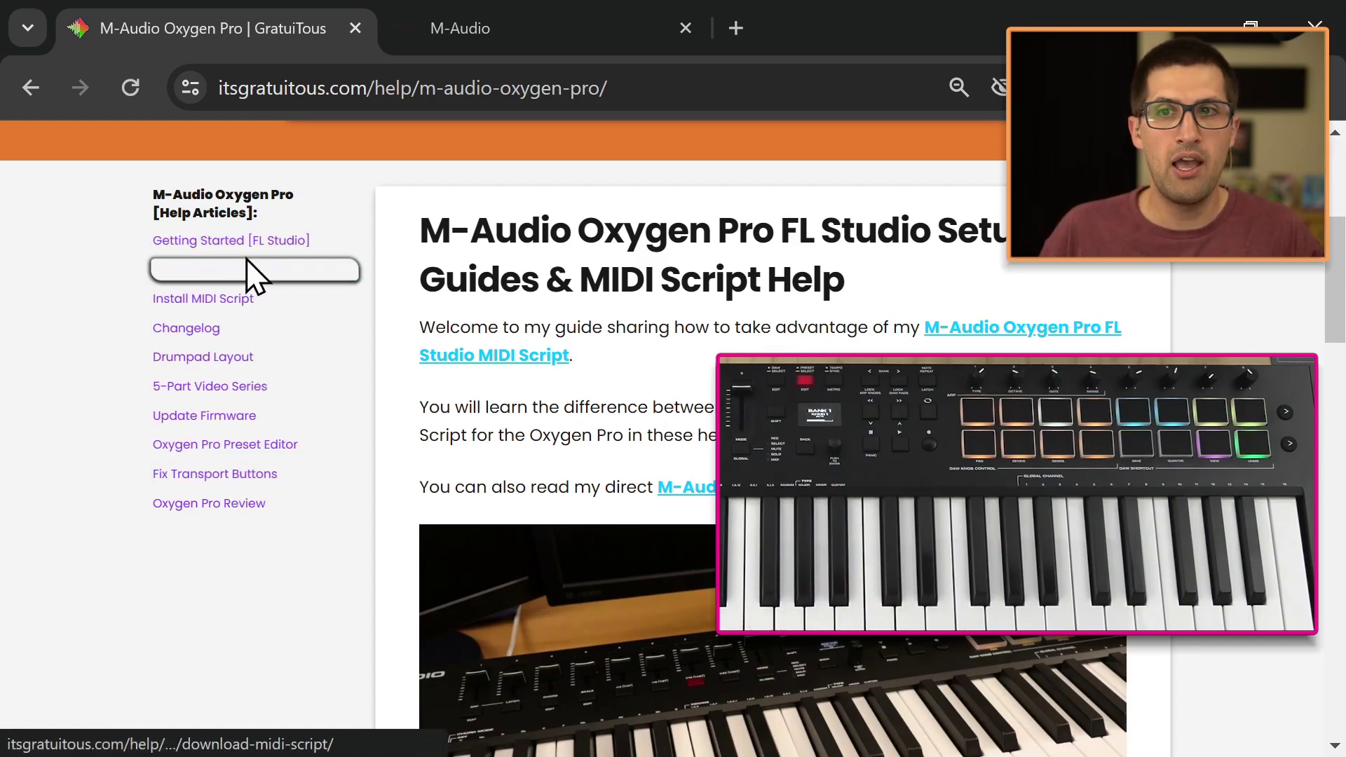
scroll(270, 379, up, 1)
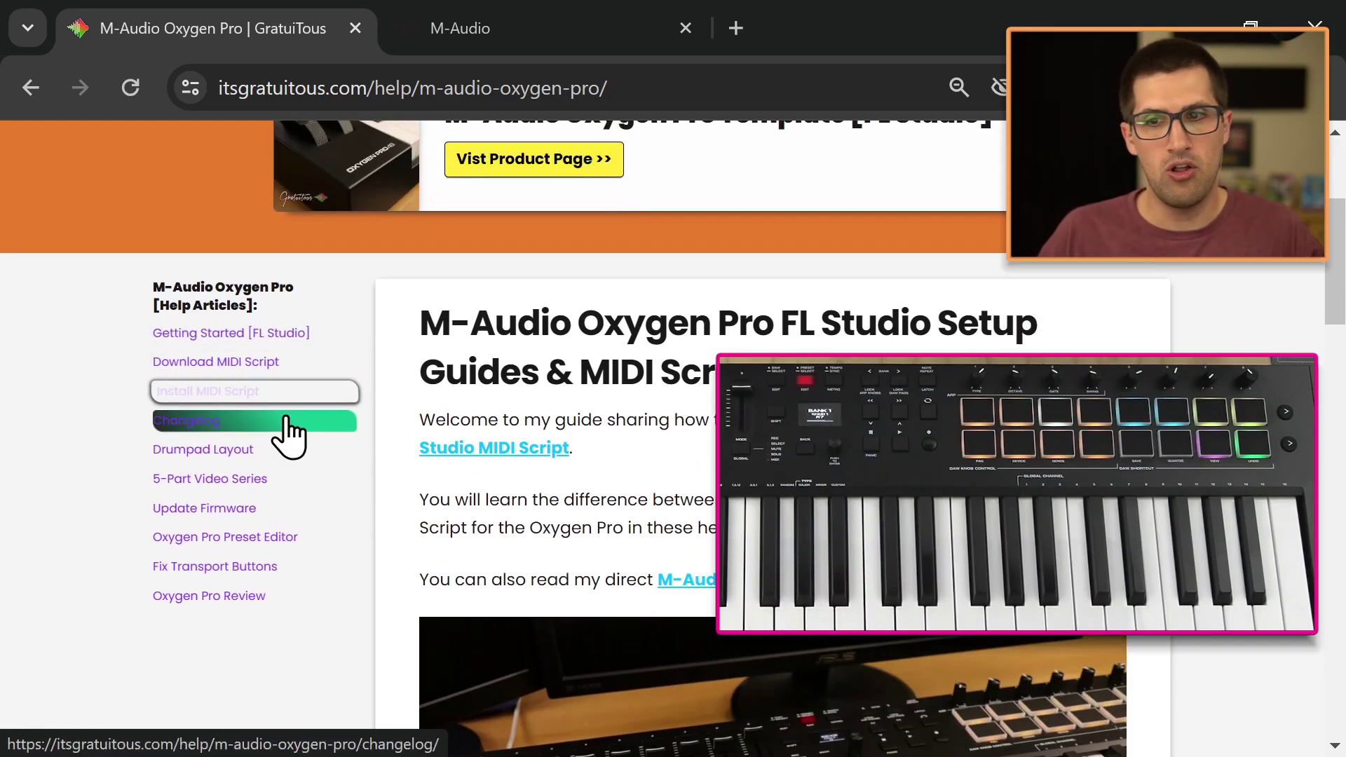
scroll(570, 375, up, 4)
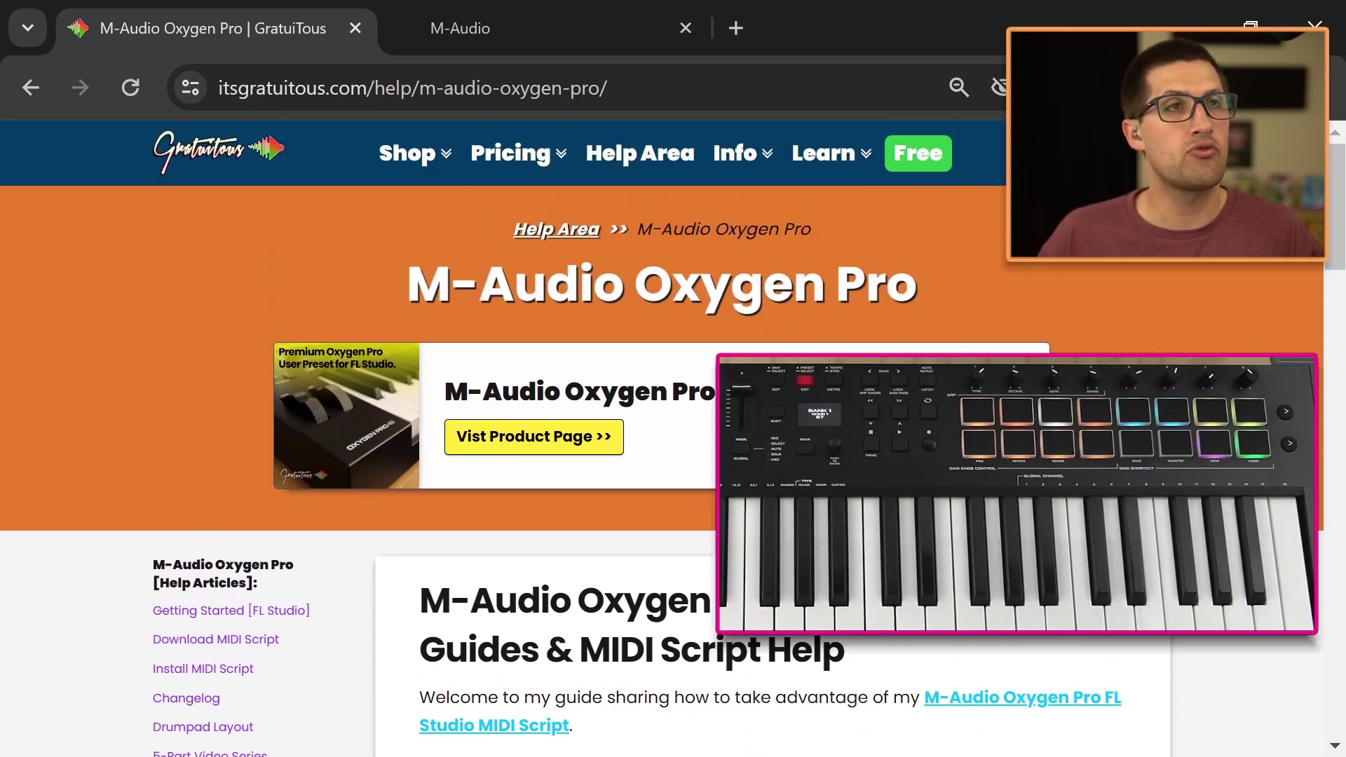
drag(447, 398, 721, 403)
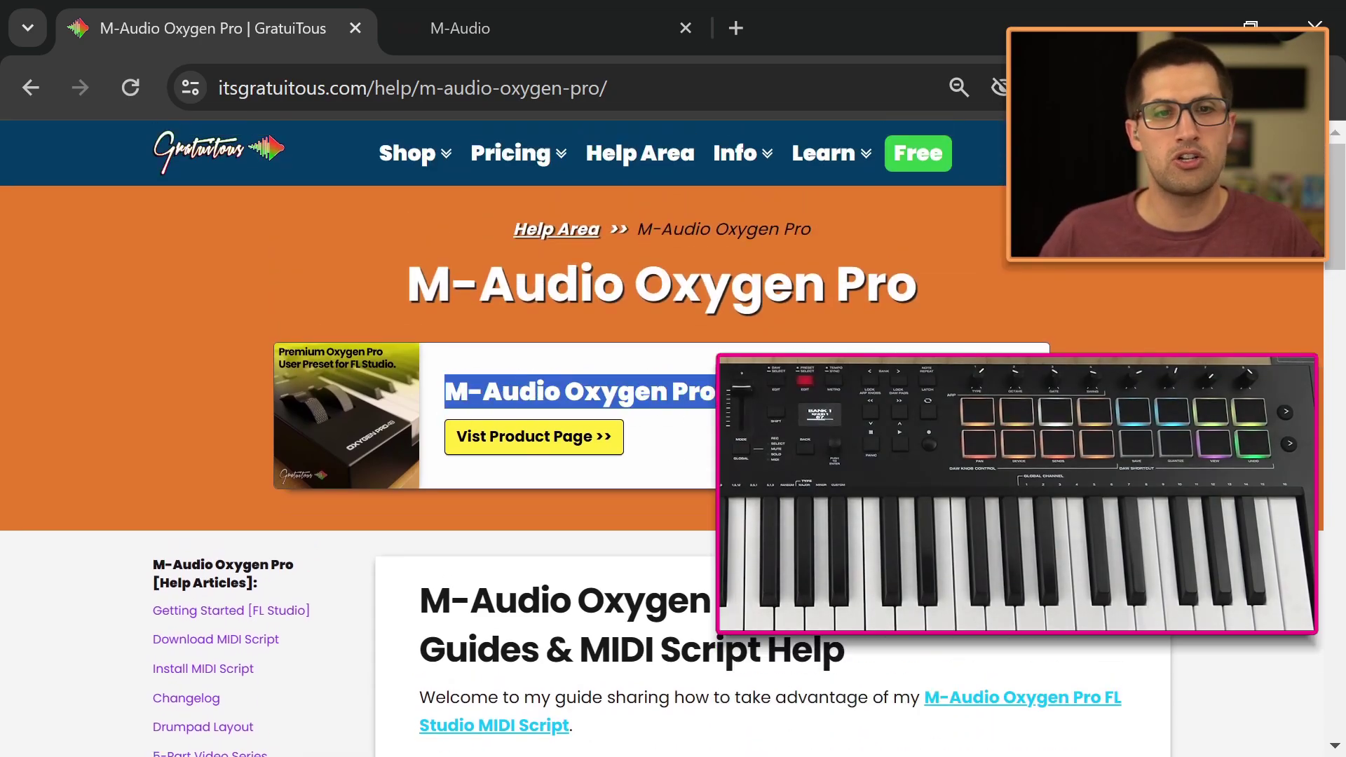
click(785, 421)
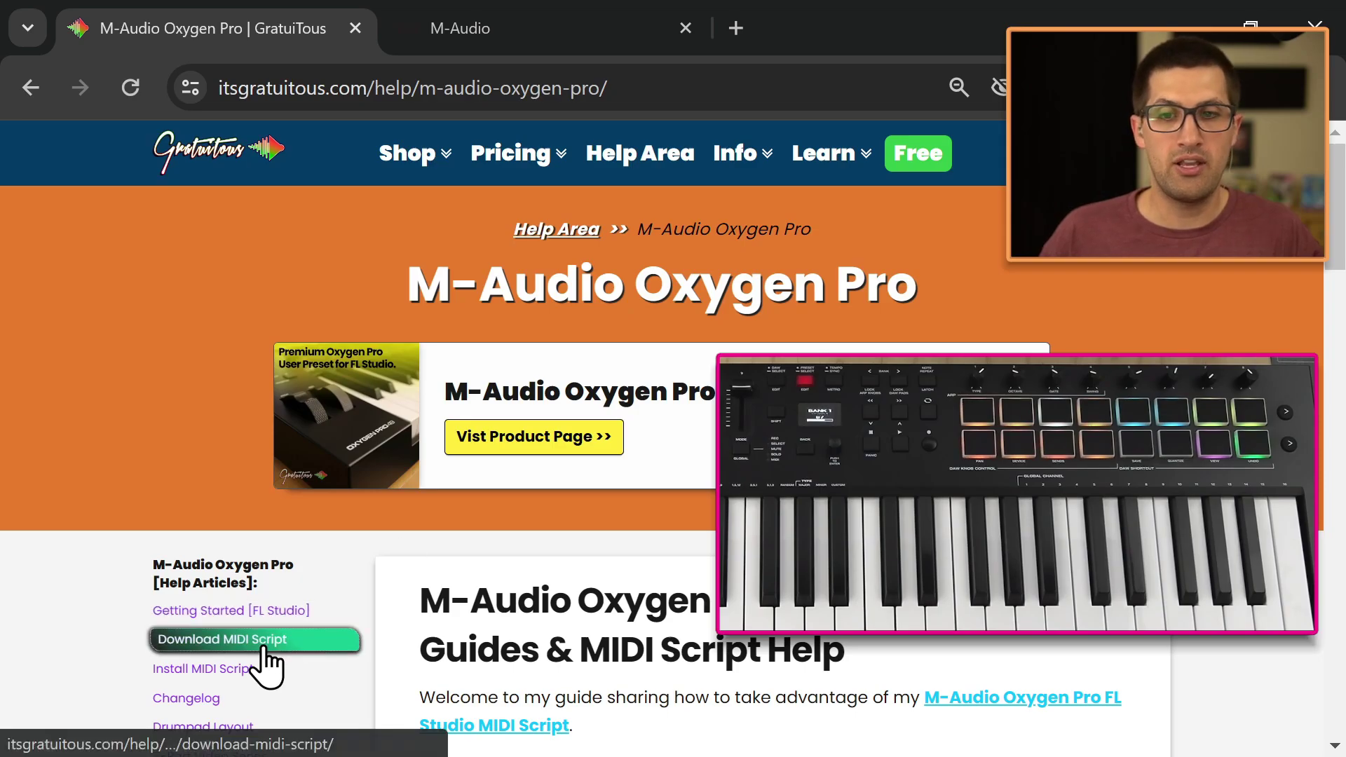
click(231, 639)
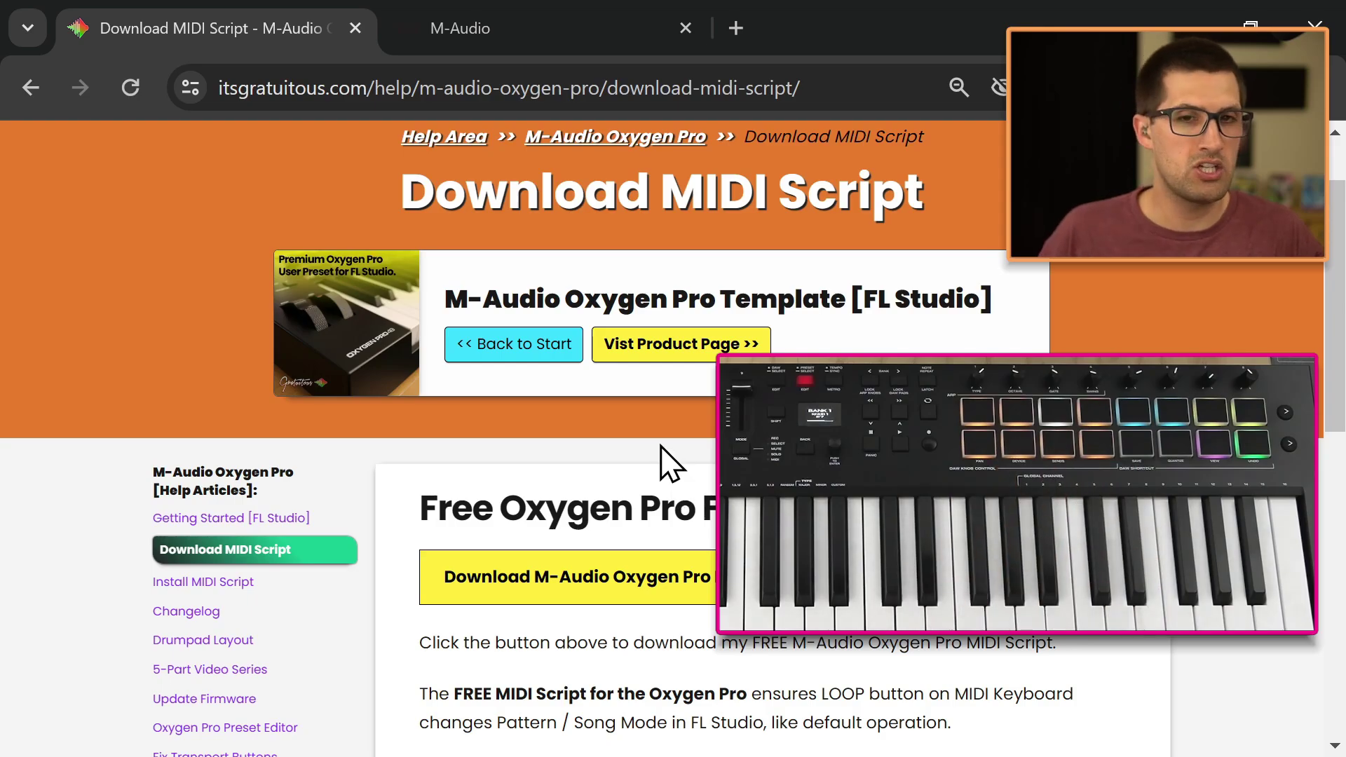
Step: Add the Oxygen Pro template to the cart from its product page and dismiss the cart panel
click(677, 343)
scroll(388, 456, down, 5)
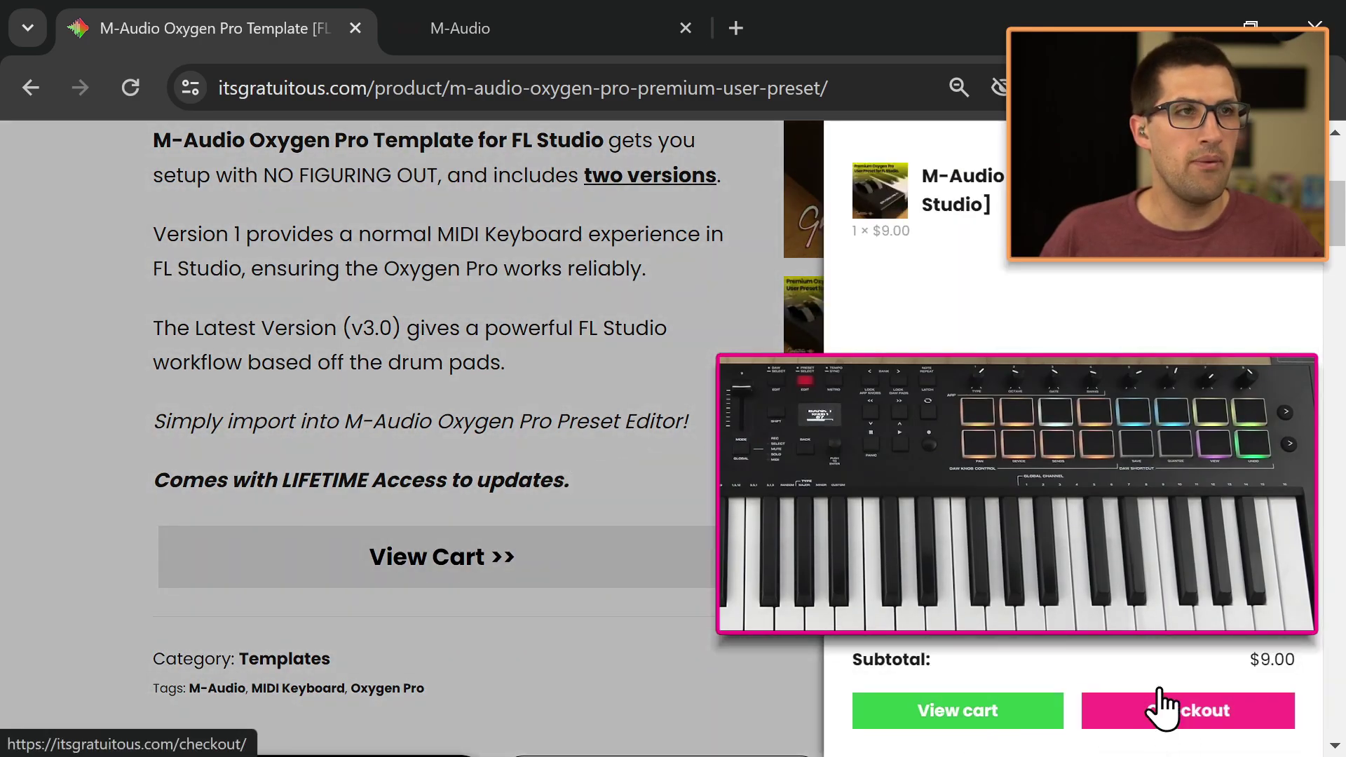
click(777, 635)
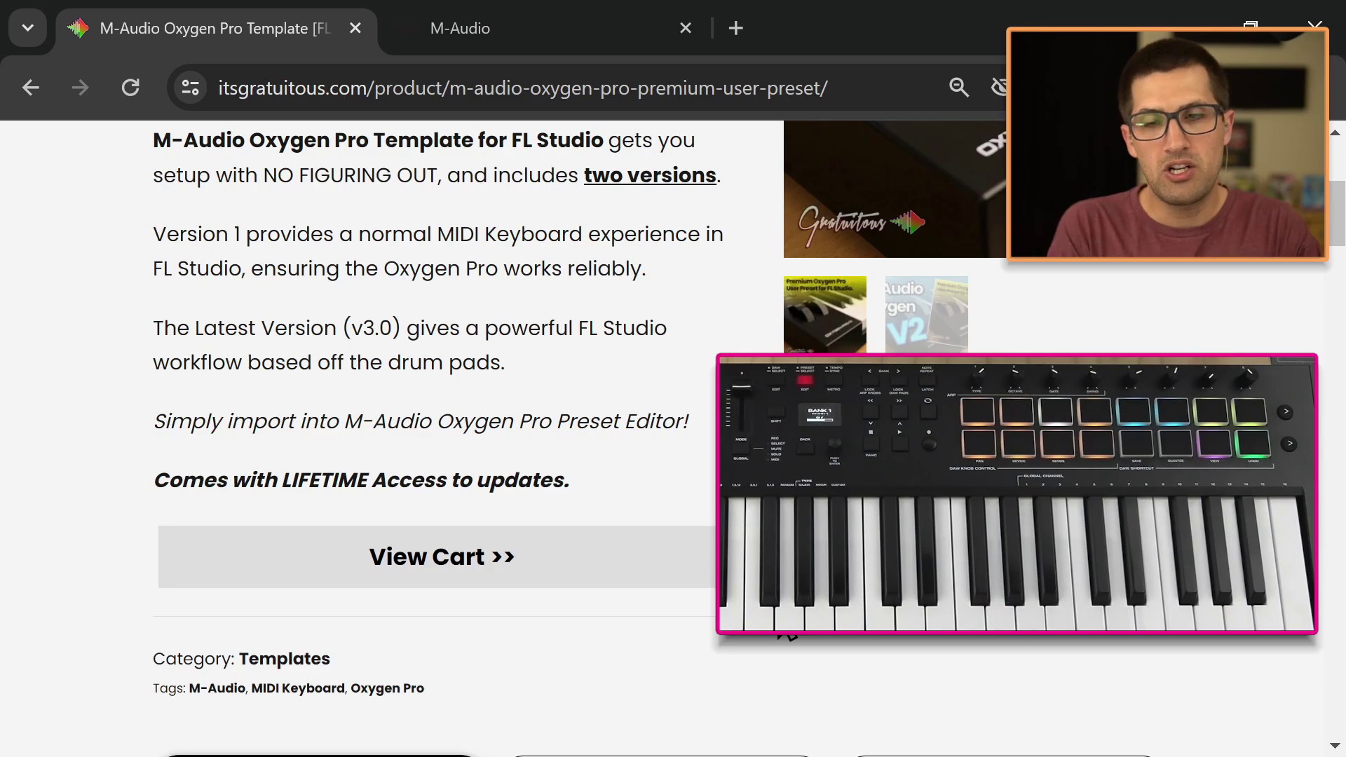